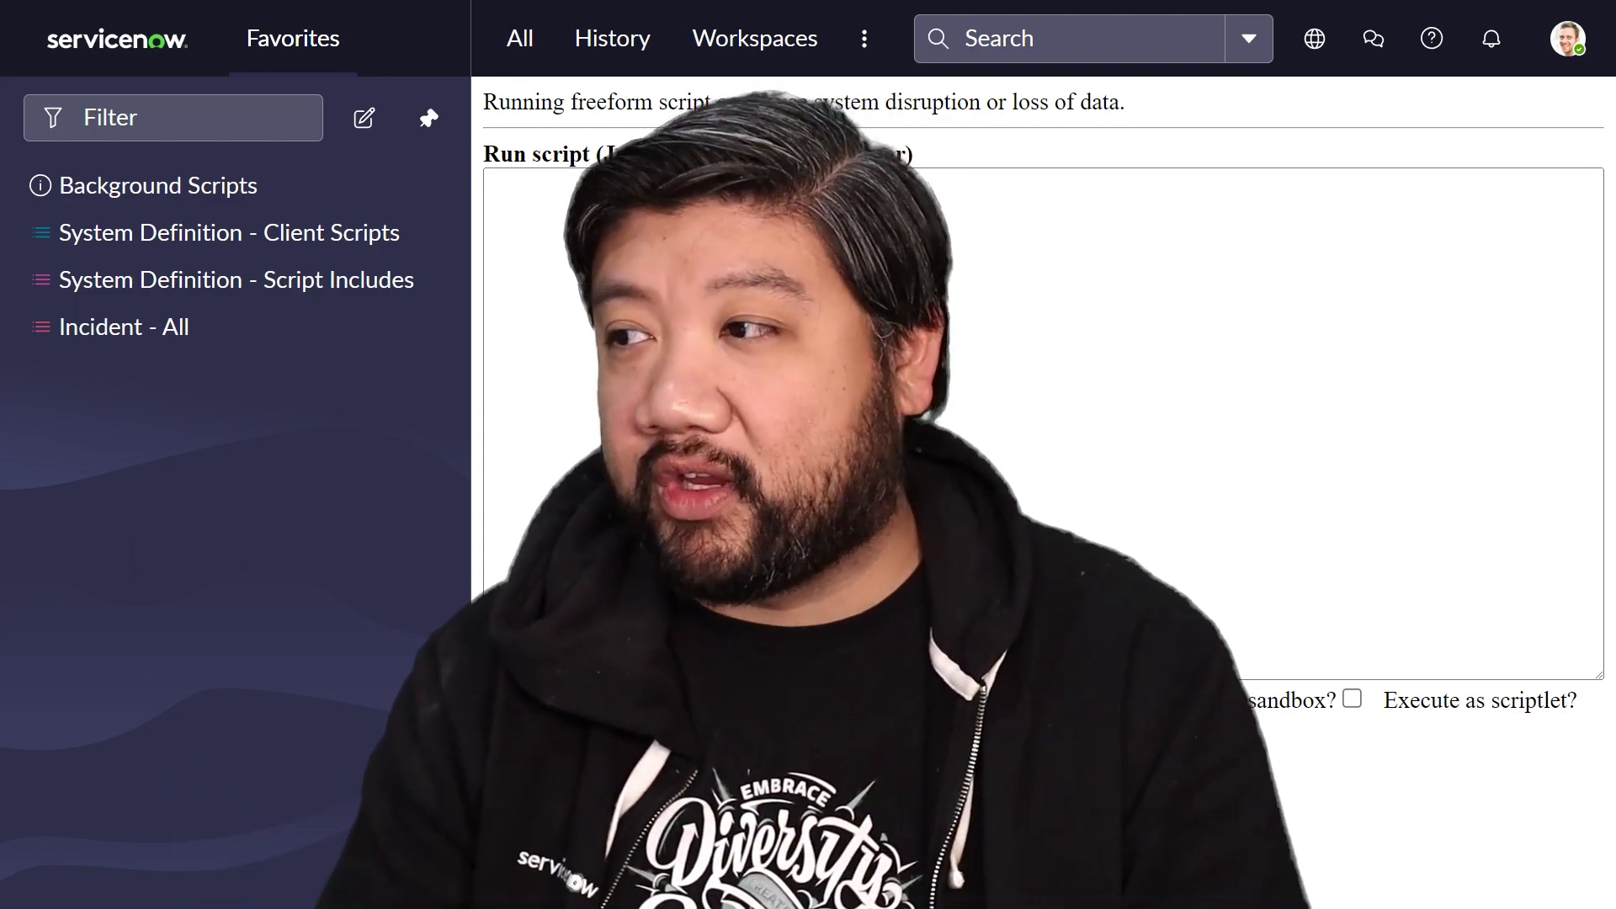
# - Write new GlideQuery('incident') filtering active, priority 1, selecting number and short_description
pyautogui.press('Tab')
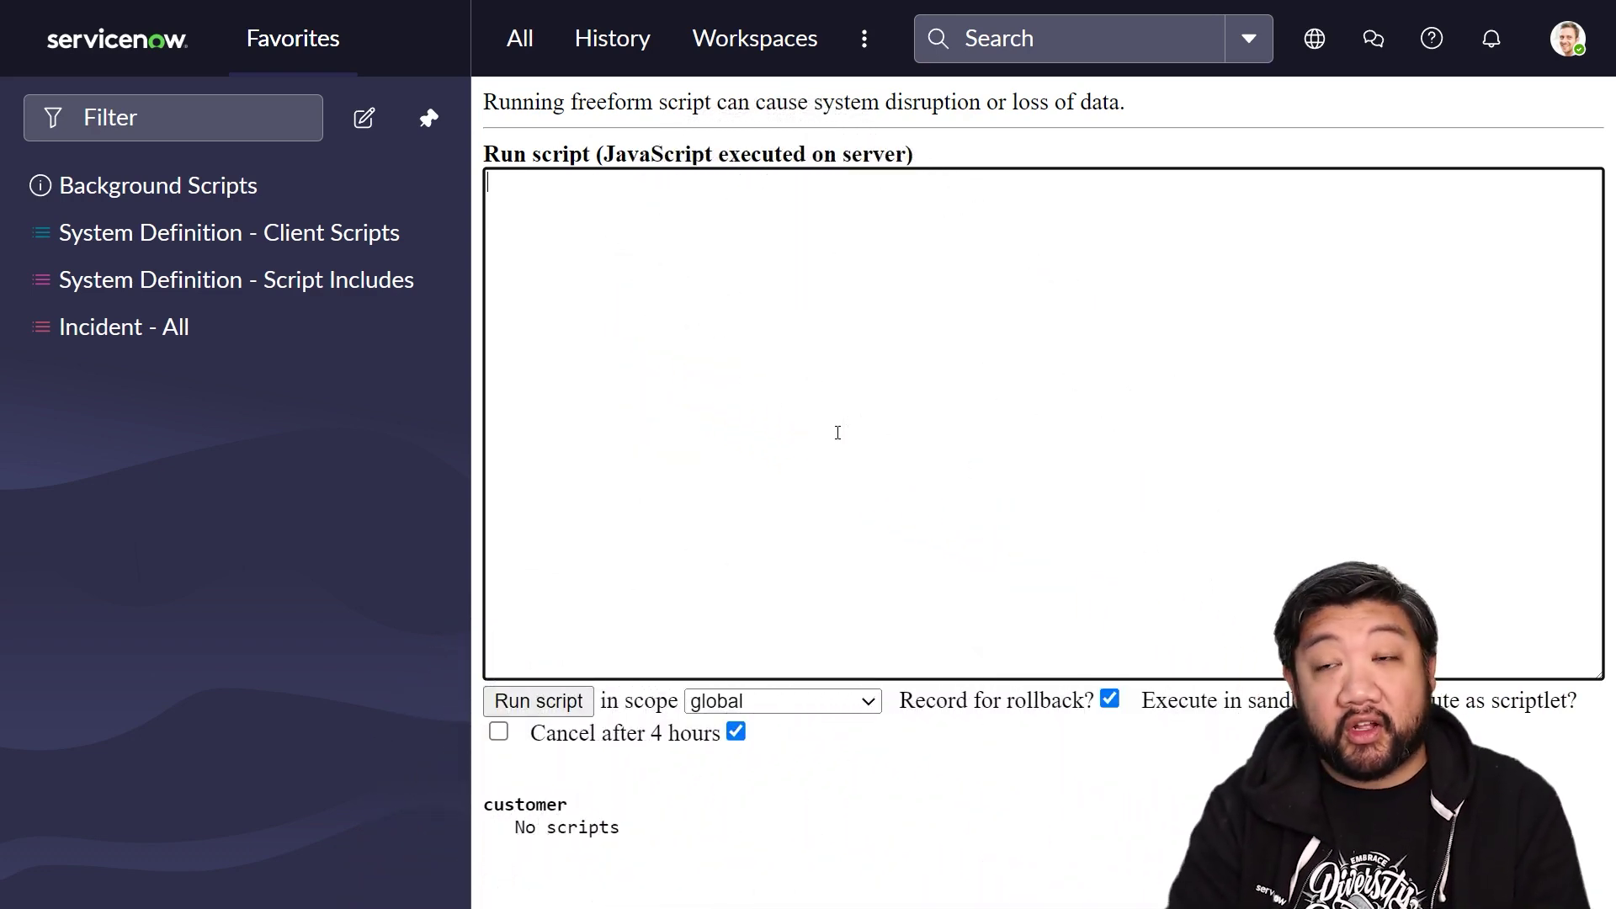
pyautogui.write('new Glide')
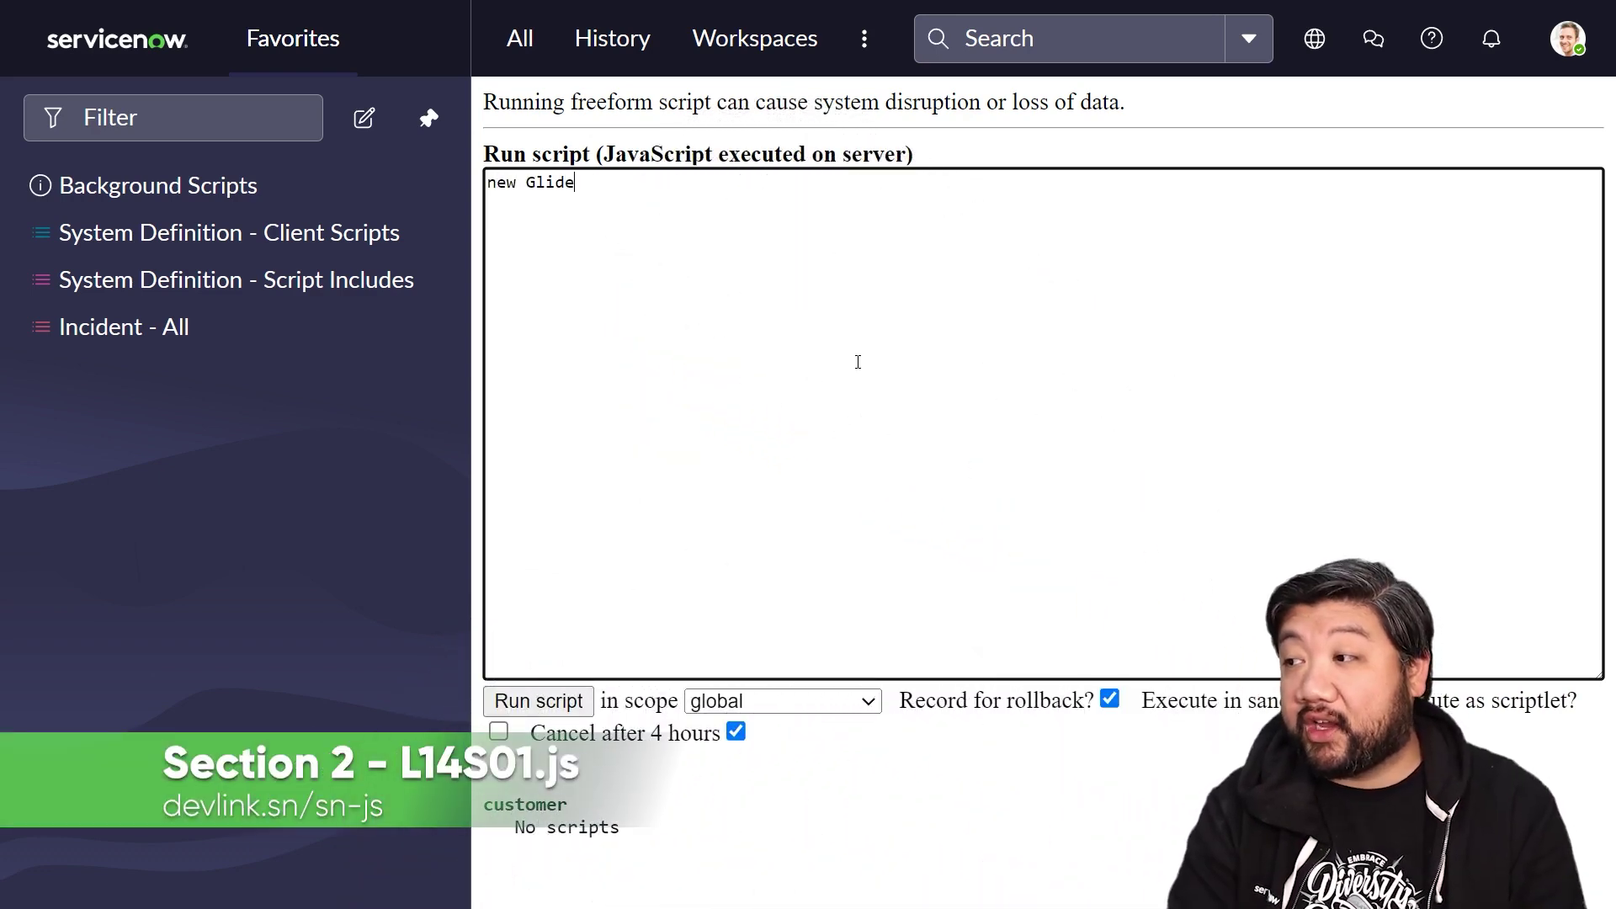
pyautogui.write("Query('")
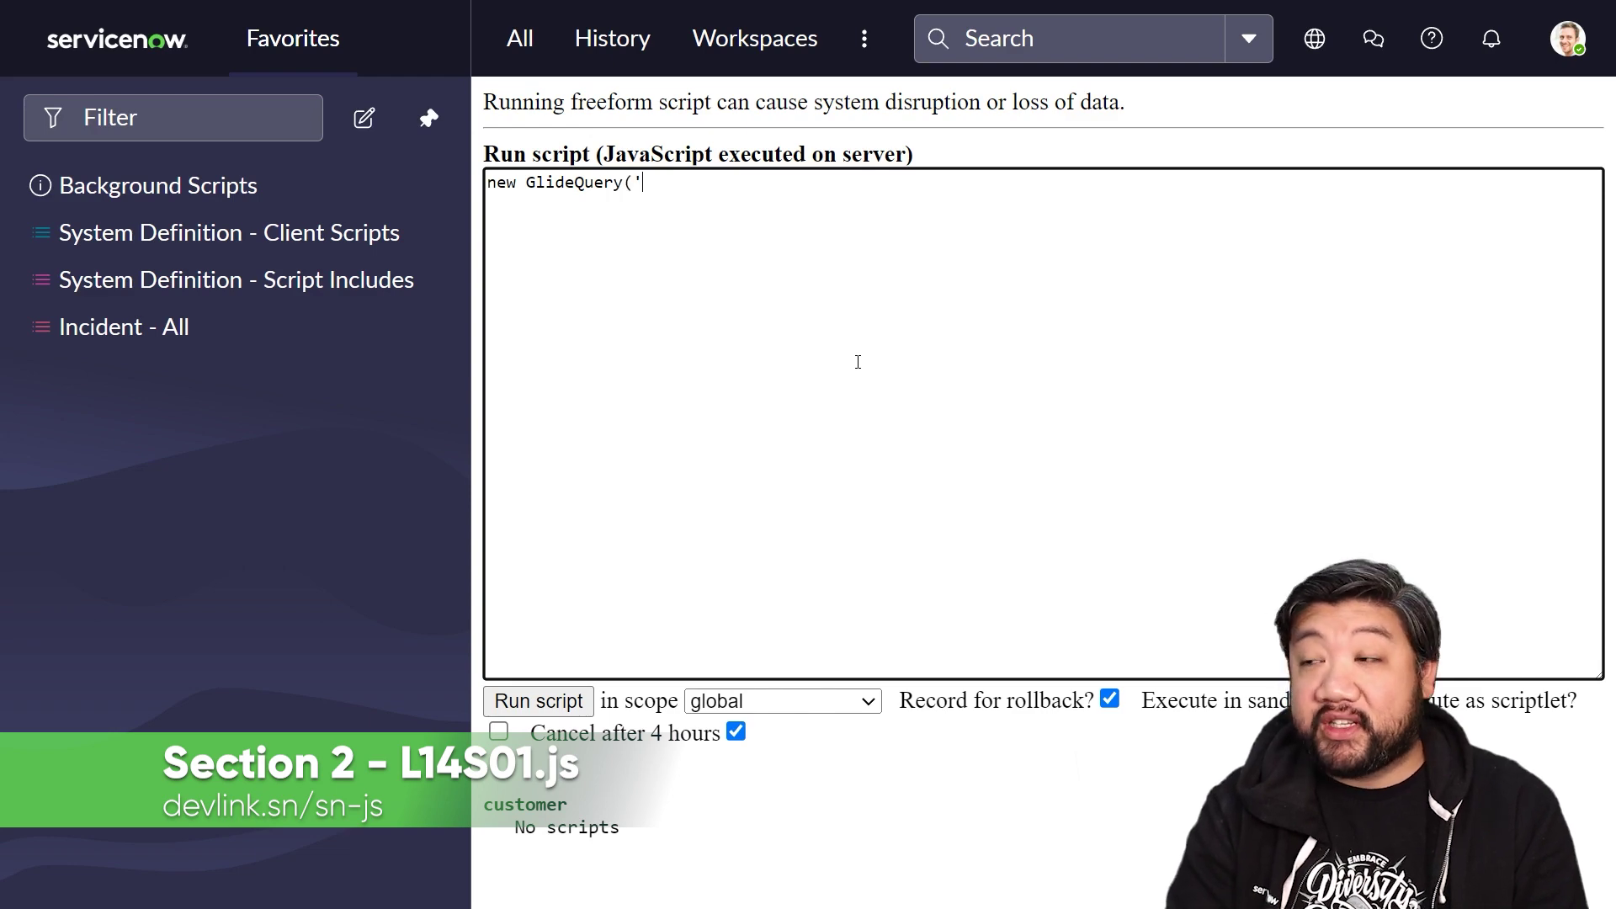
pyautogui.write("incident')")
pyautogui.press('Return')
pyautogui.write('.')
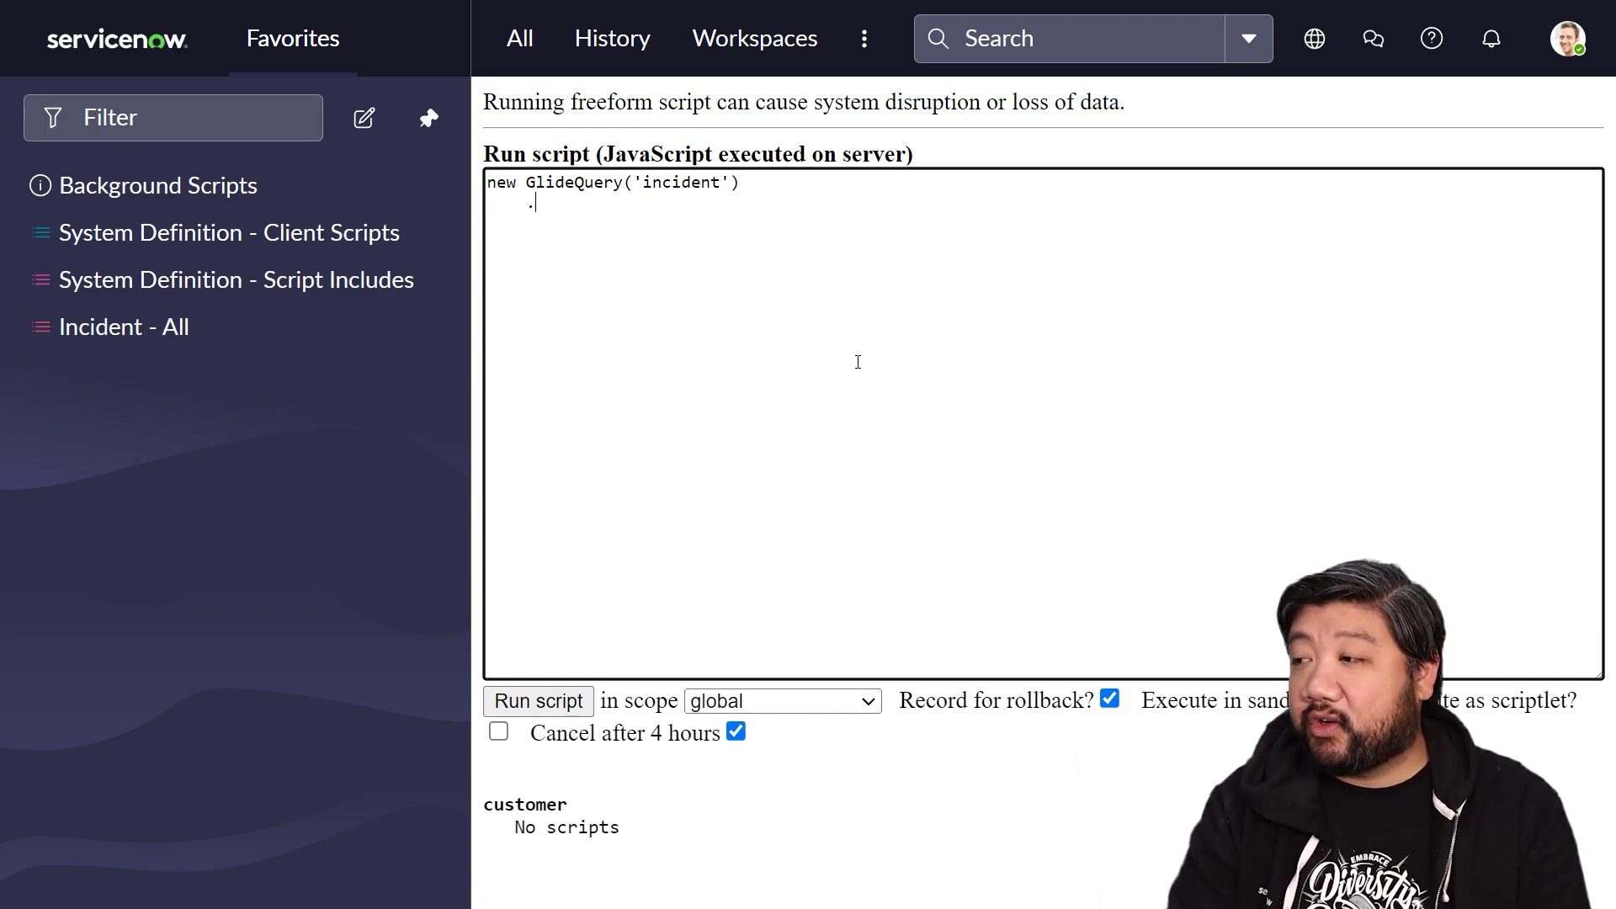
pyautogui.write('where ')
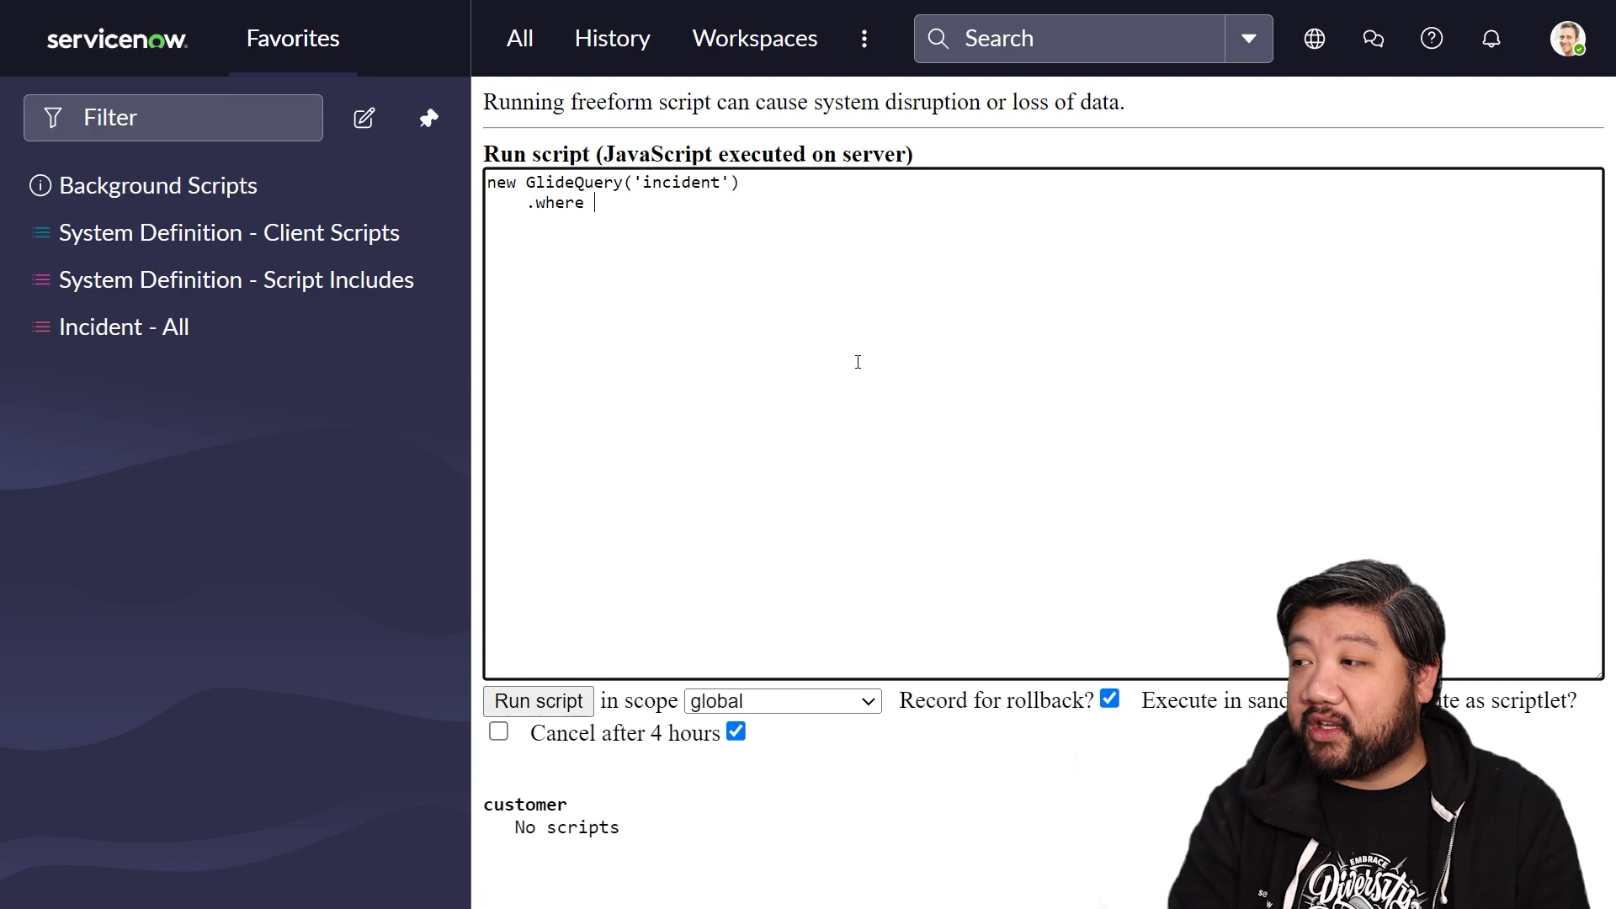
pyautogui.write("('acti")
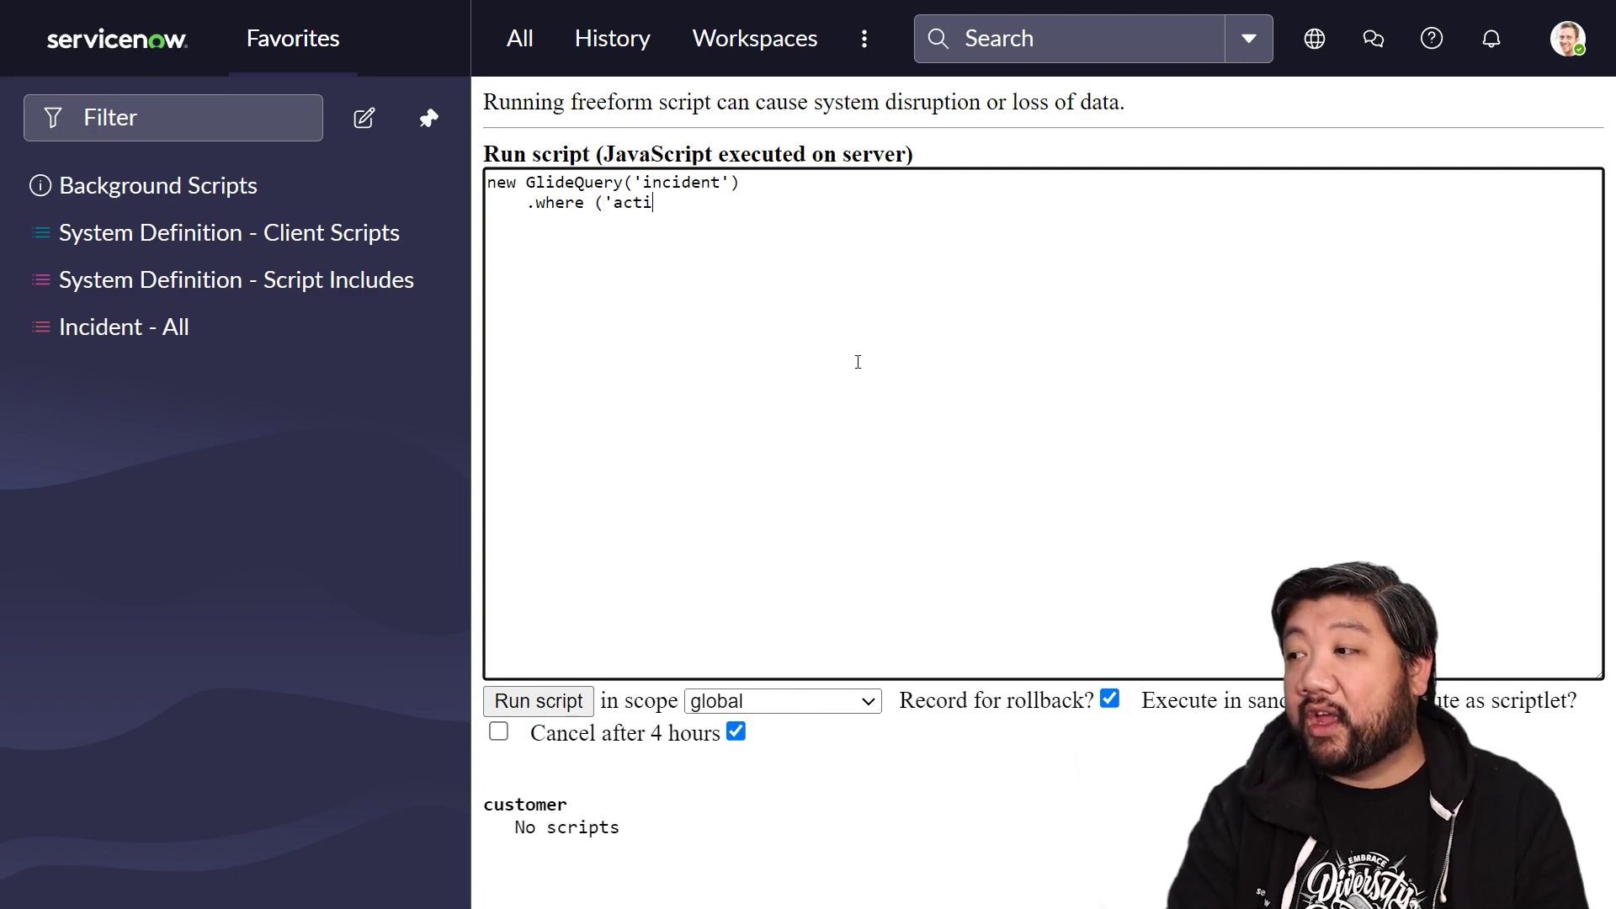
pyautogui.write("ve', t")
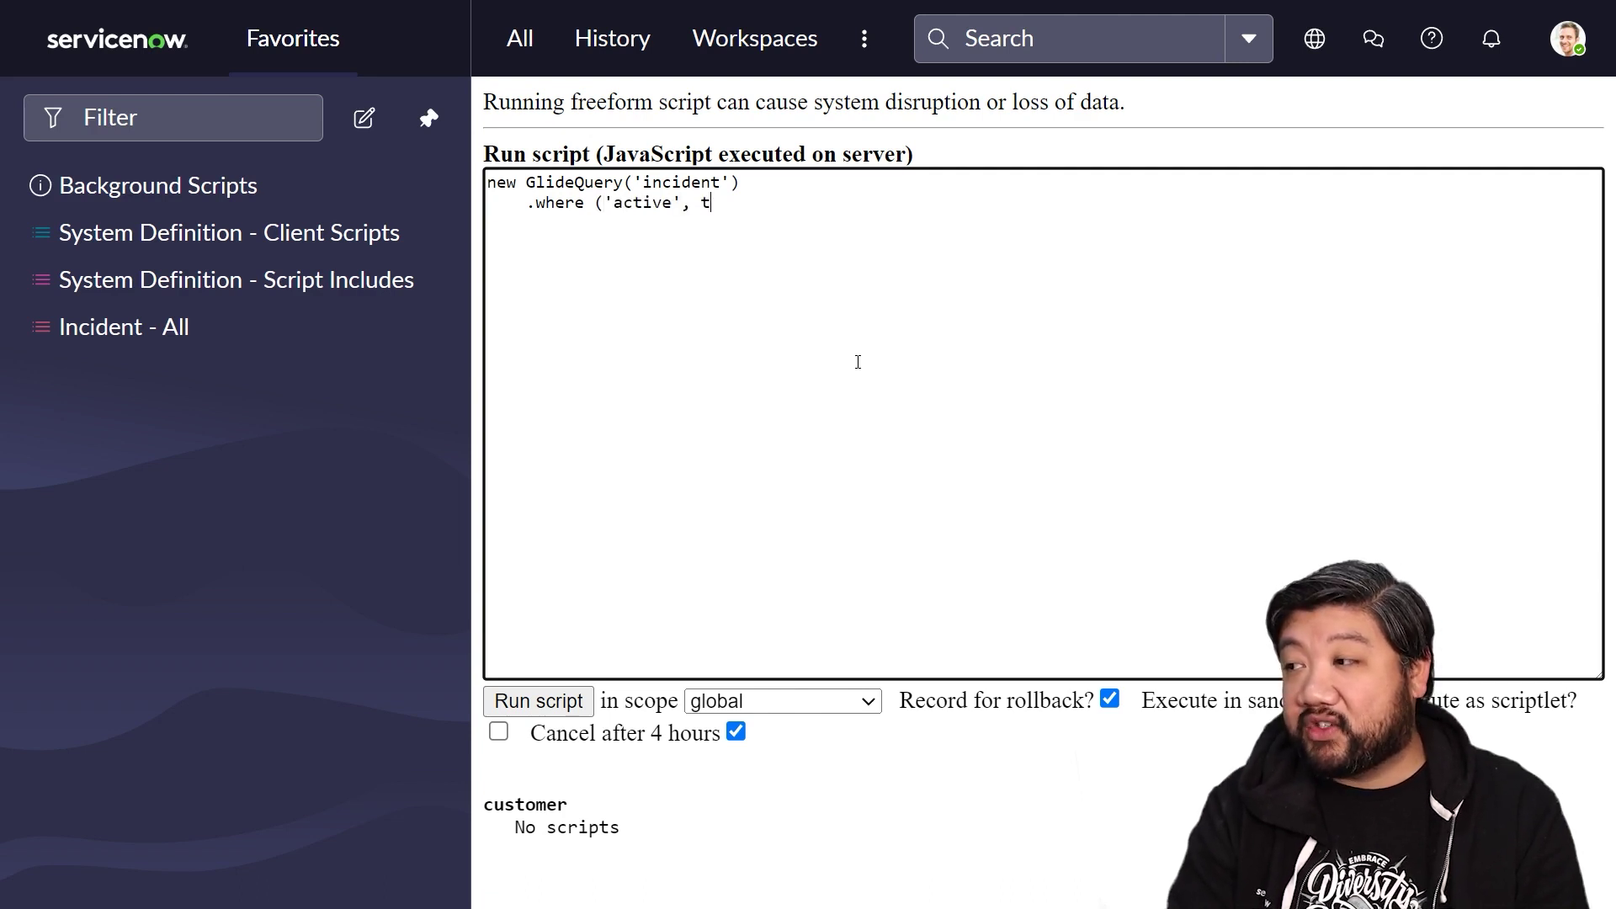
pyautogui.write('rue')
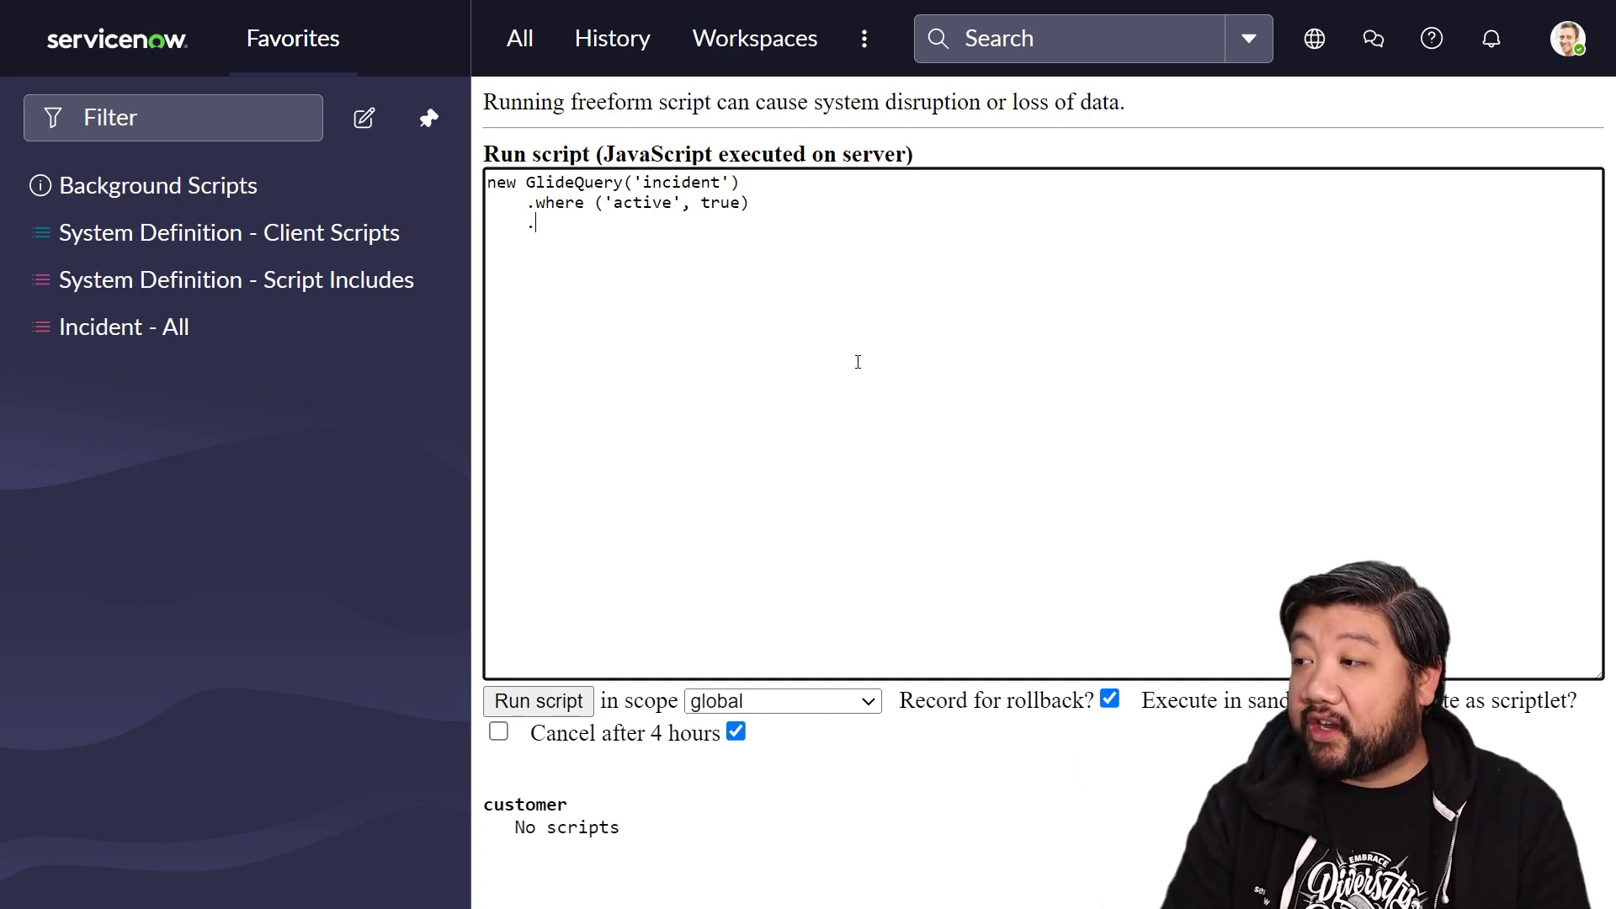
pyautogui.write('where (')
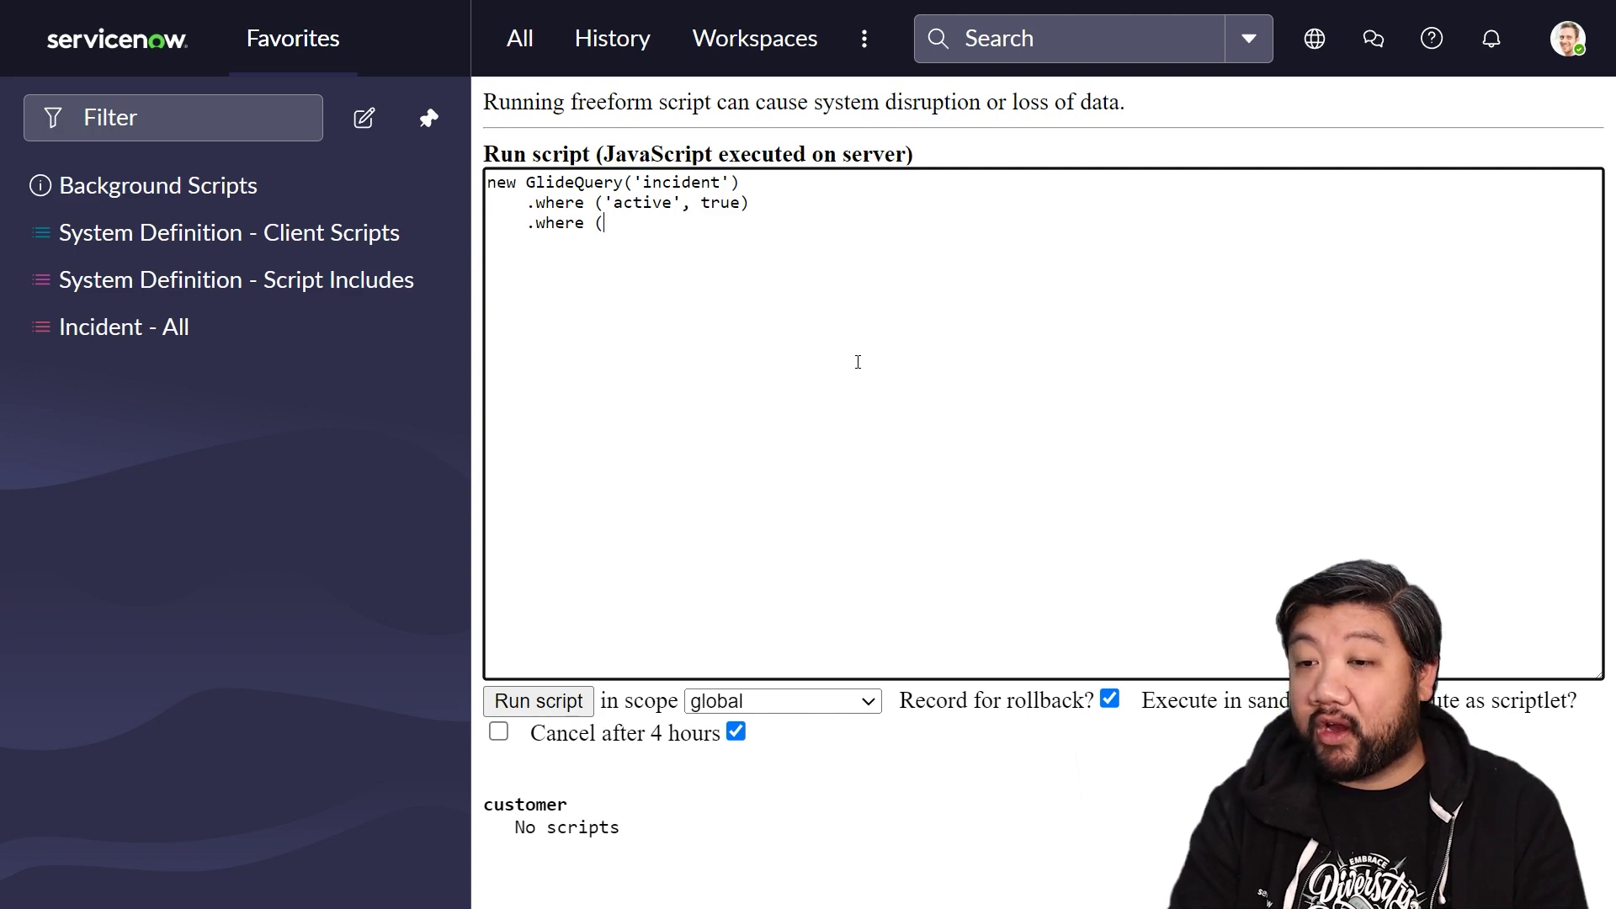
pyautogui.write('p')
pyautogui.write('prio')
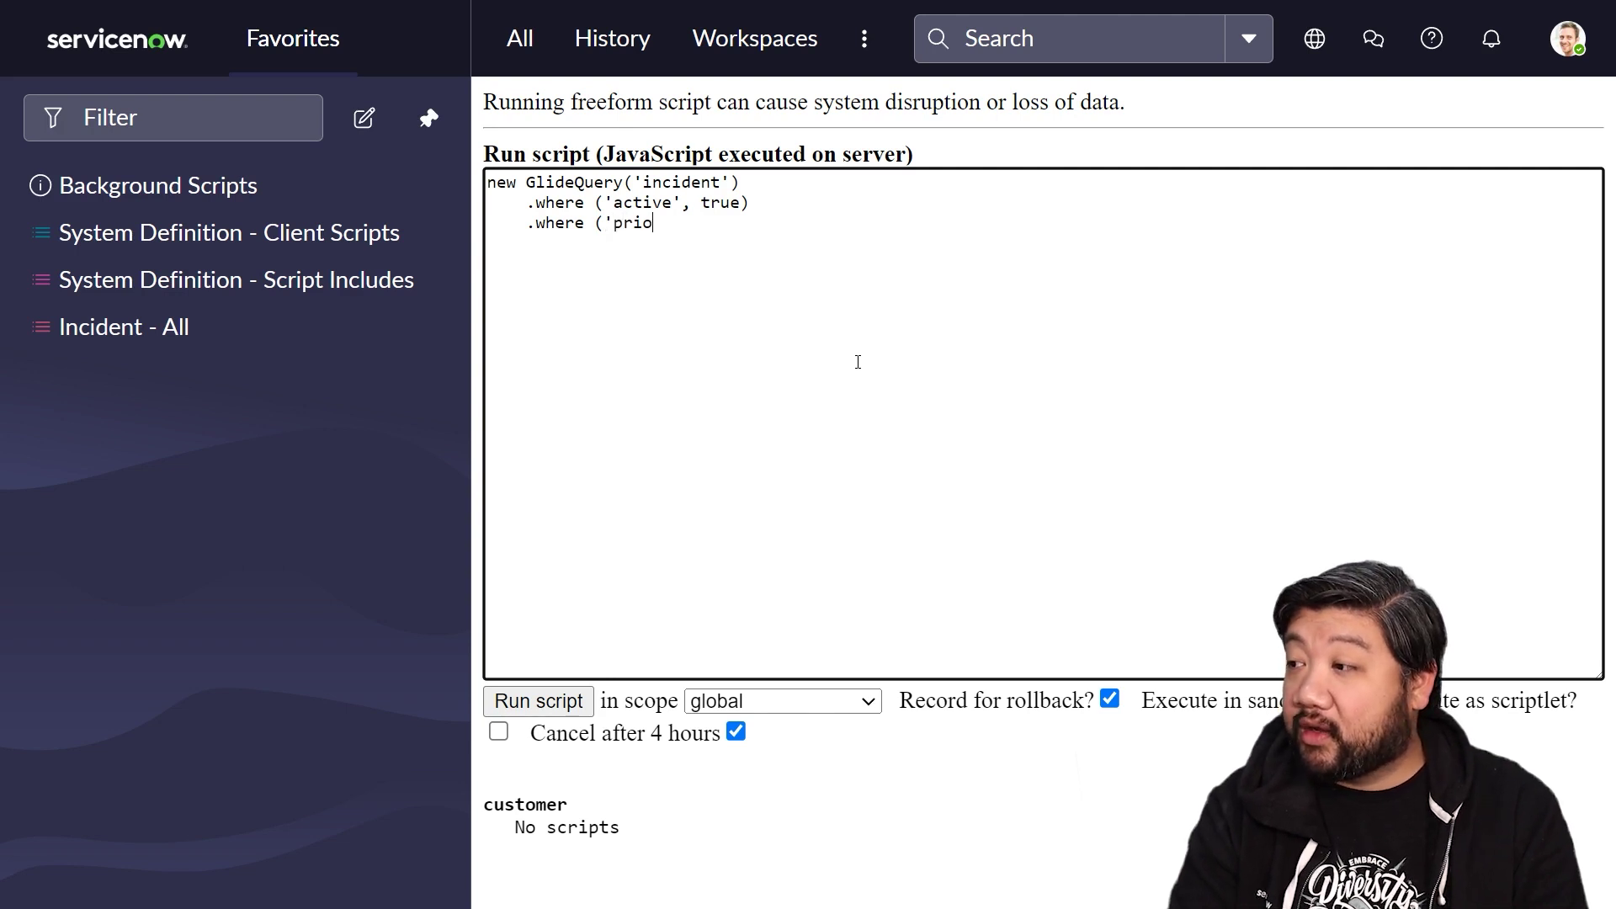
pyautogui.write("rity',")
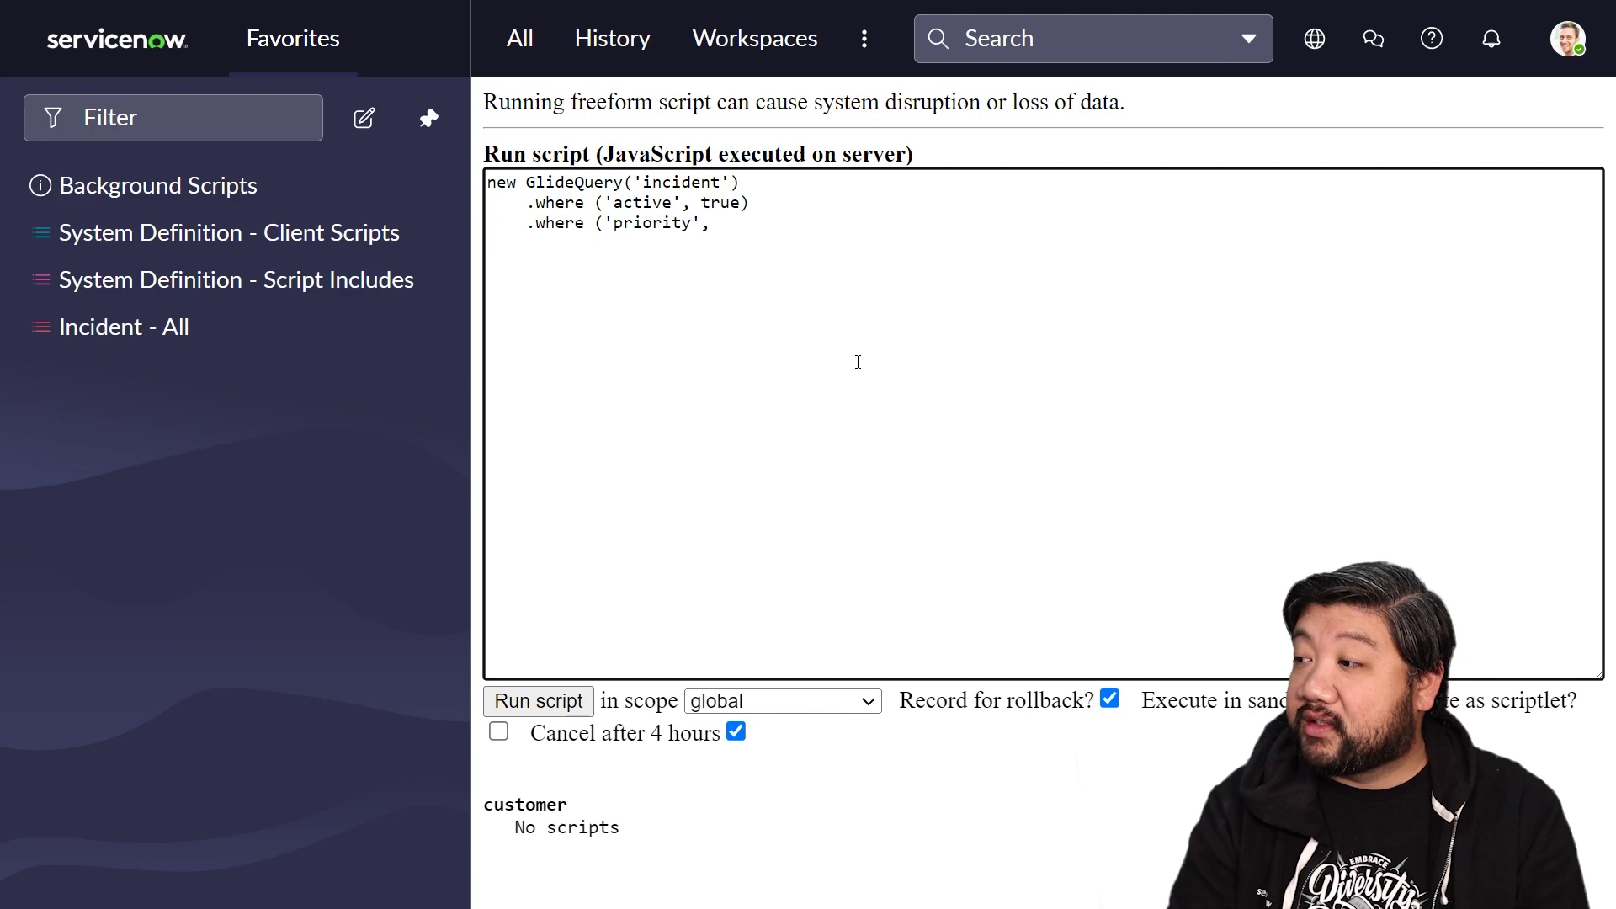
pyautogui.write(' 1)')
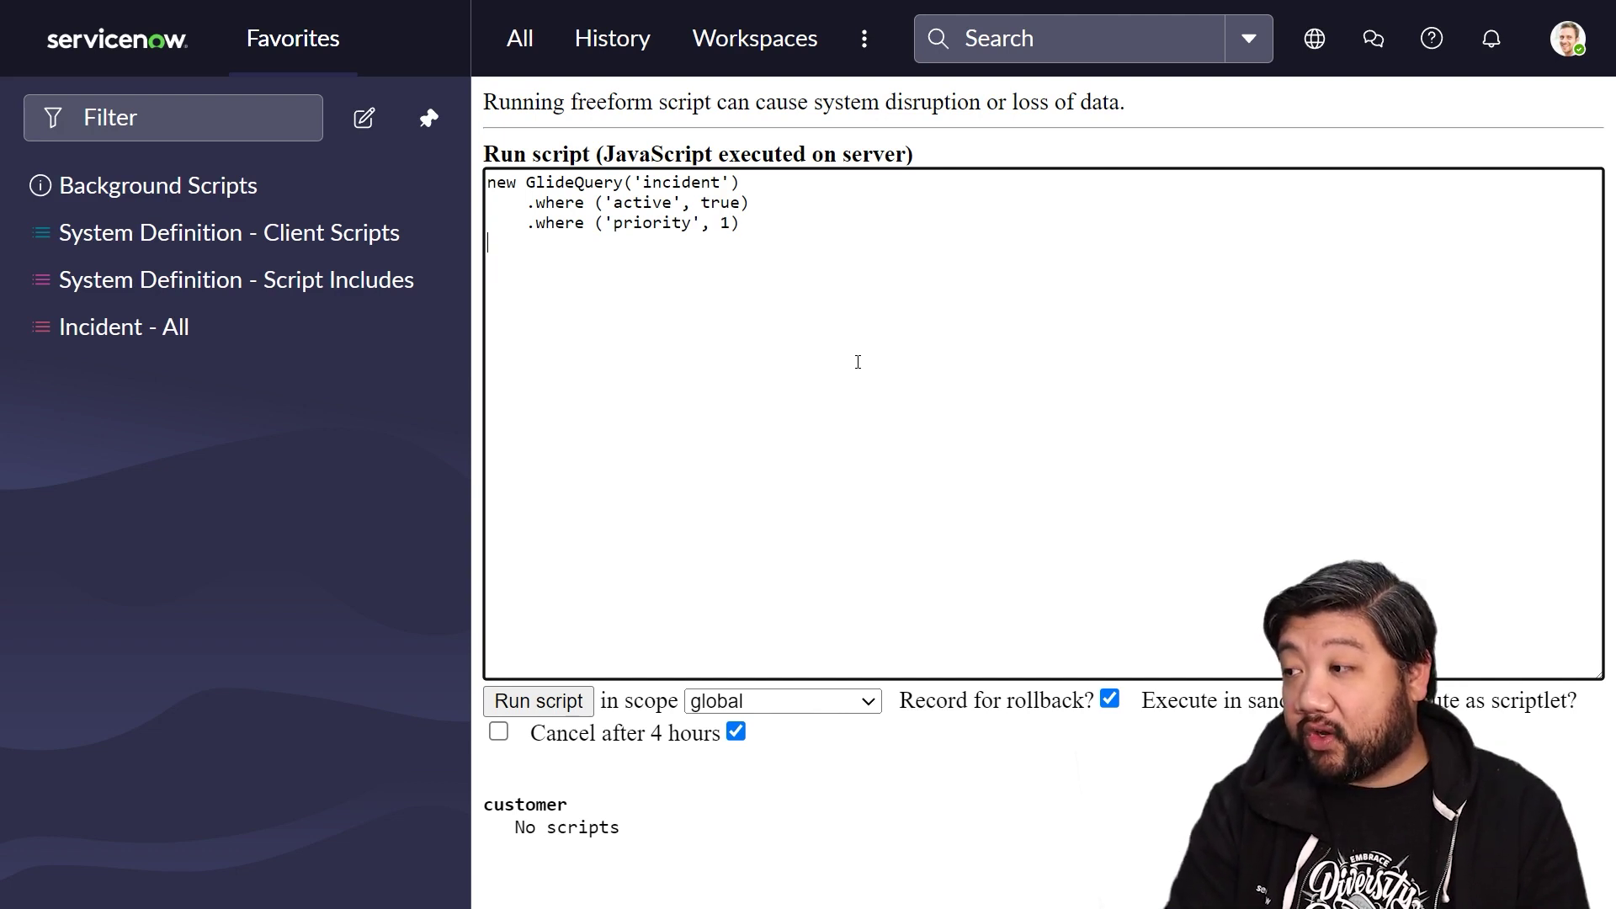
pyautogui.write('sele')
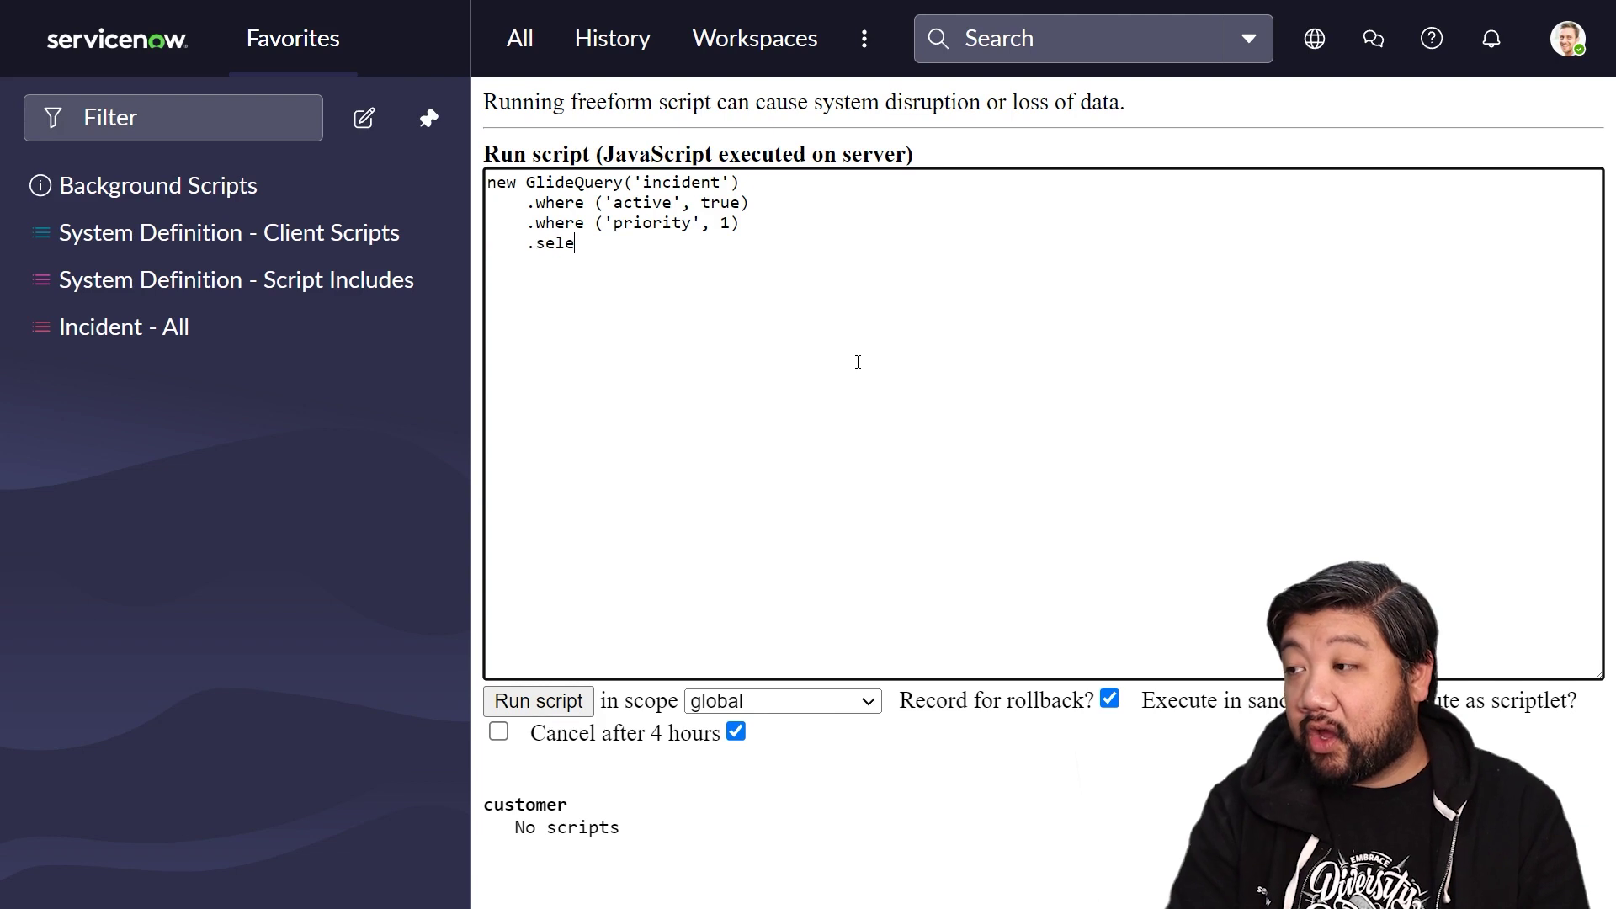
pyautogui.write('ct(')
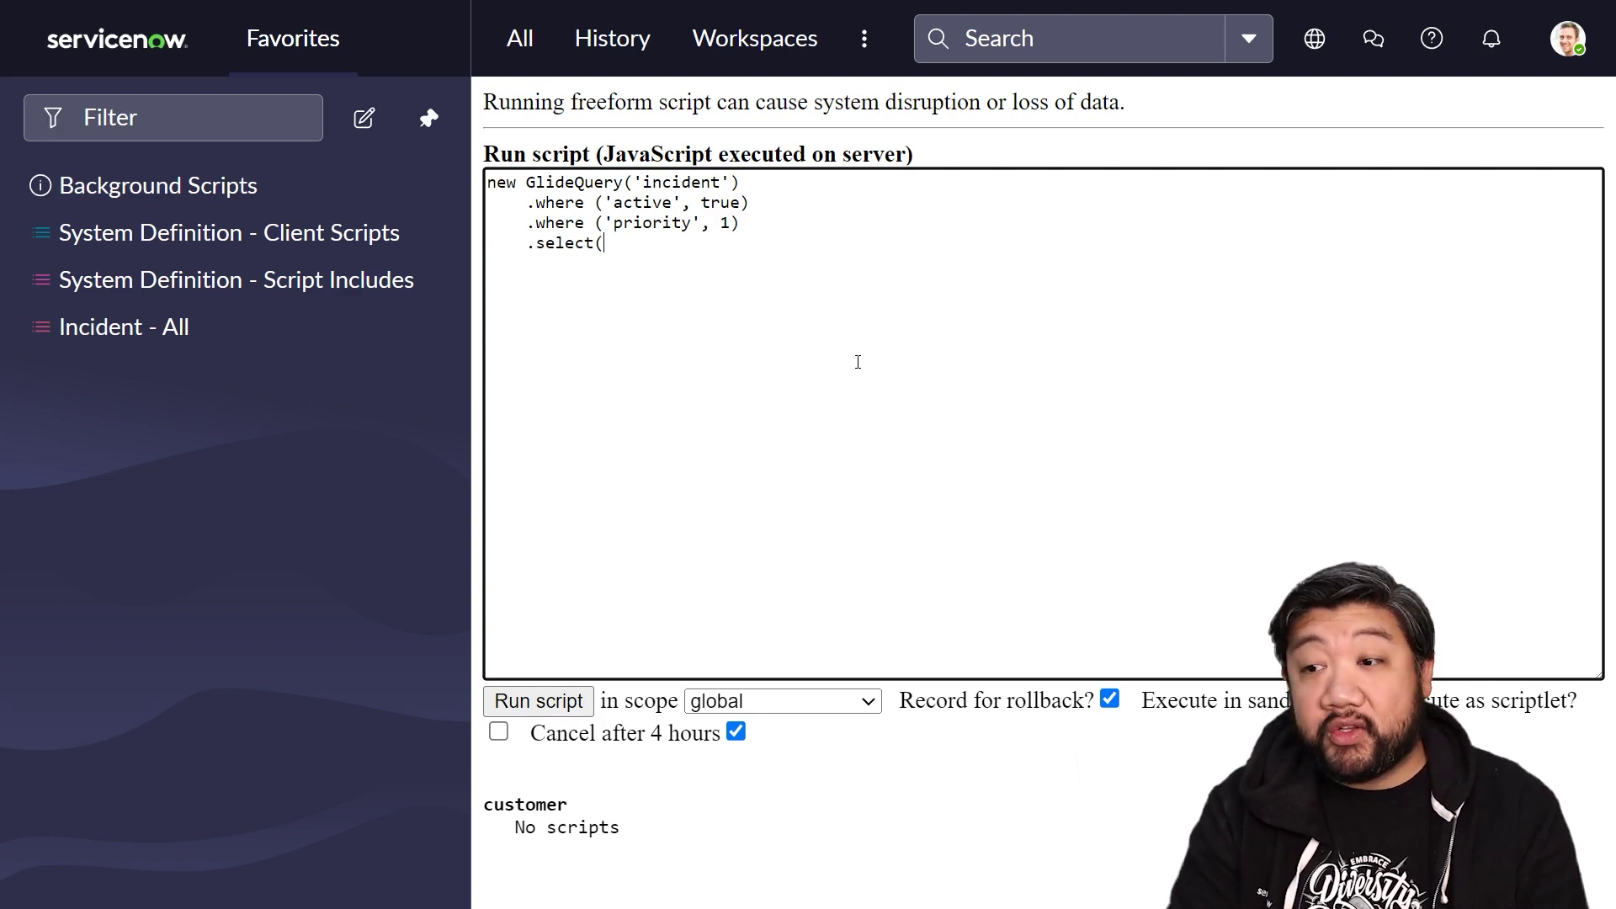
pyautogui.write("'s")
pyautogui.write('num')
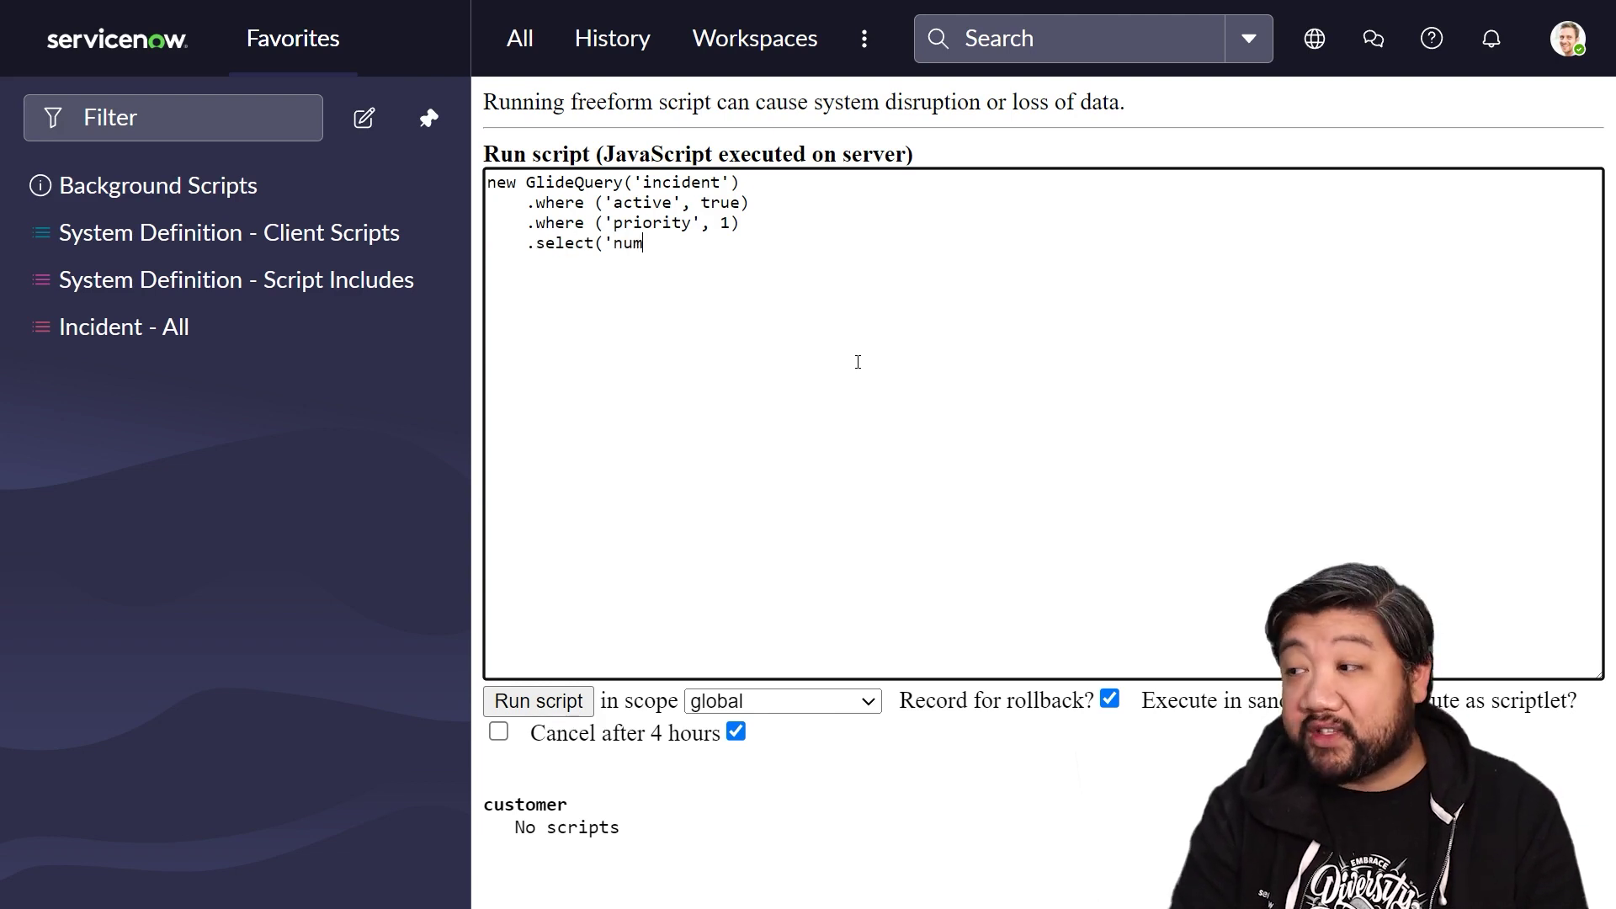
pyautogui.write("ber', ")
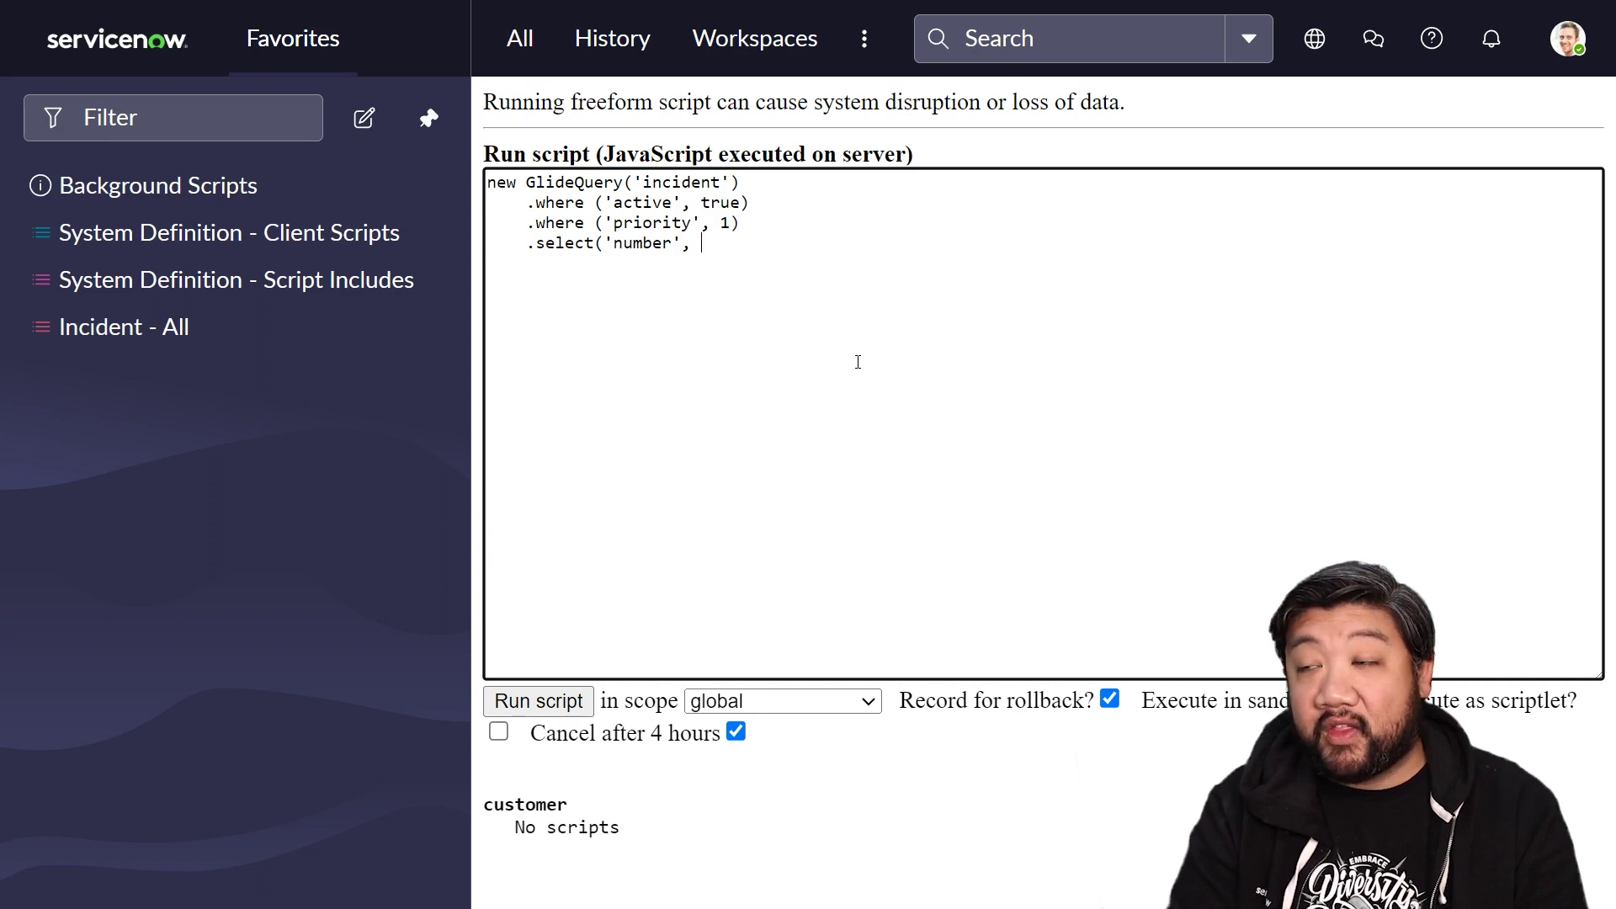
pyautogui.write("'short_desc")
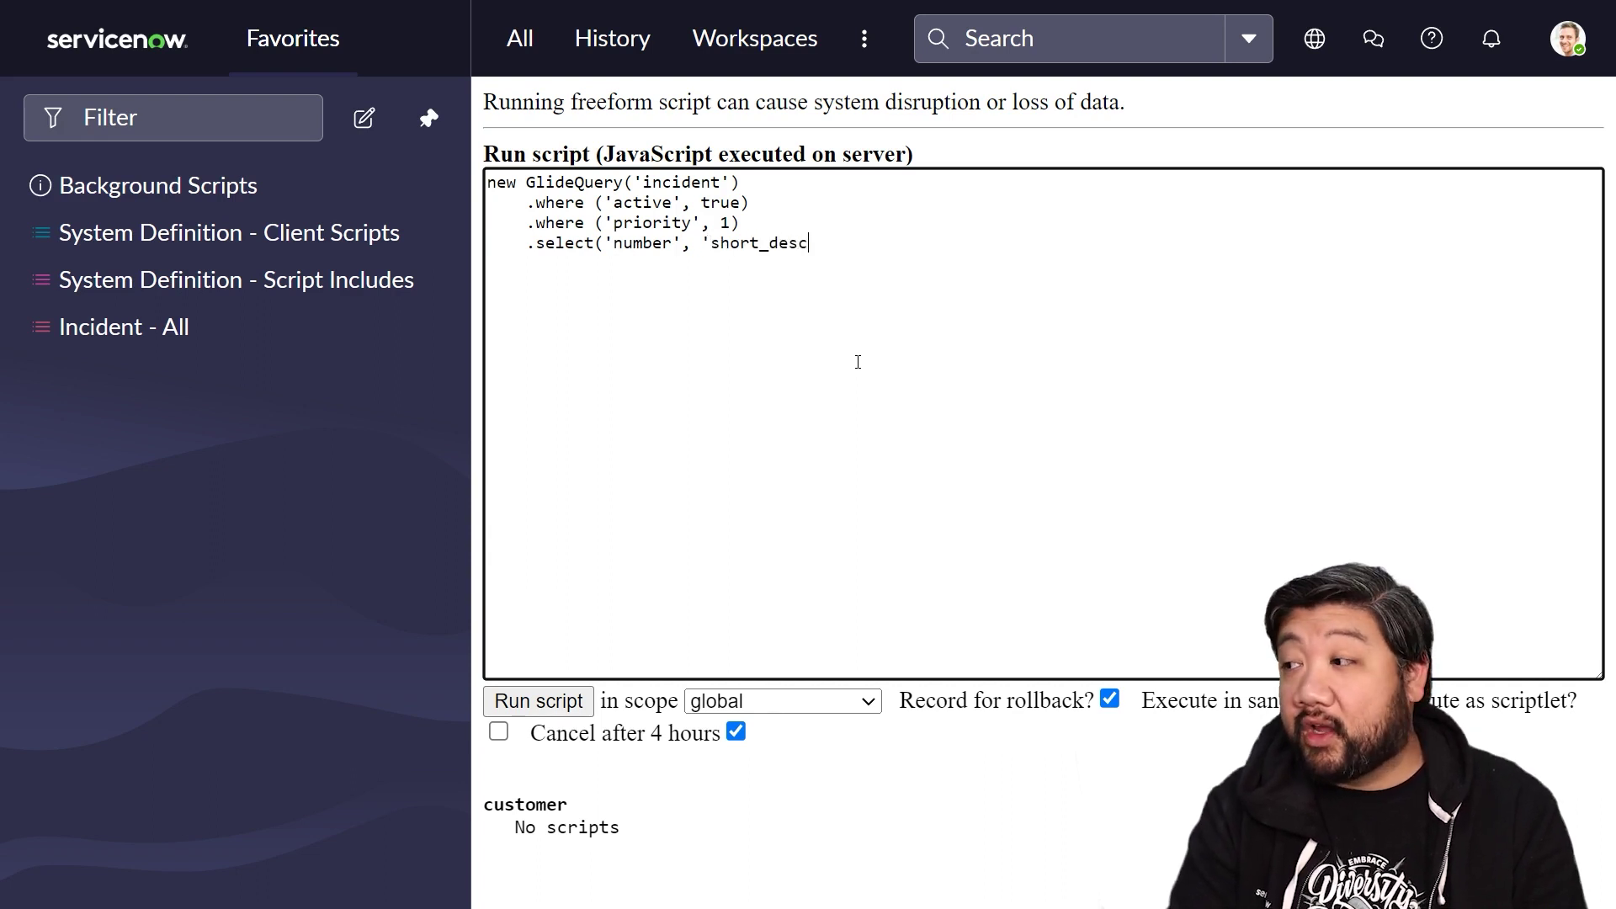
pyautogui.write('ription')
pyautogui.write(')')
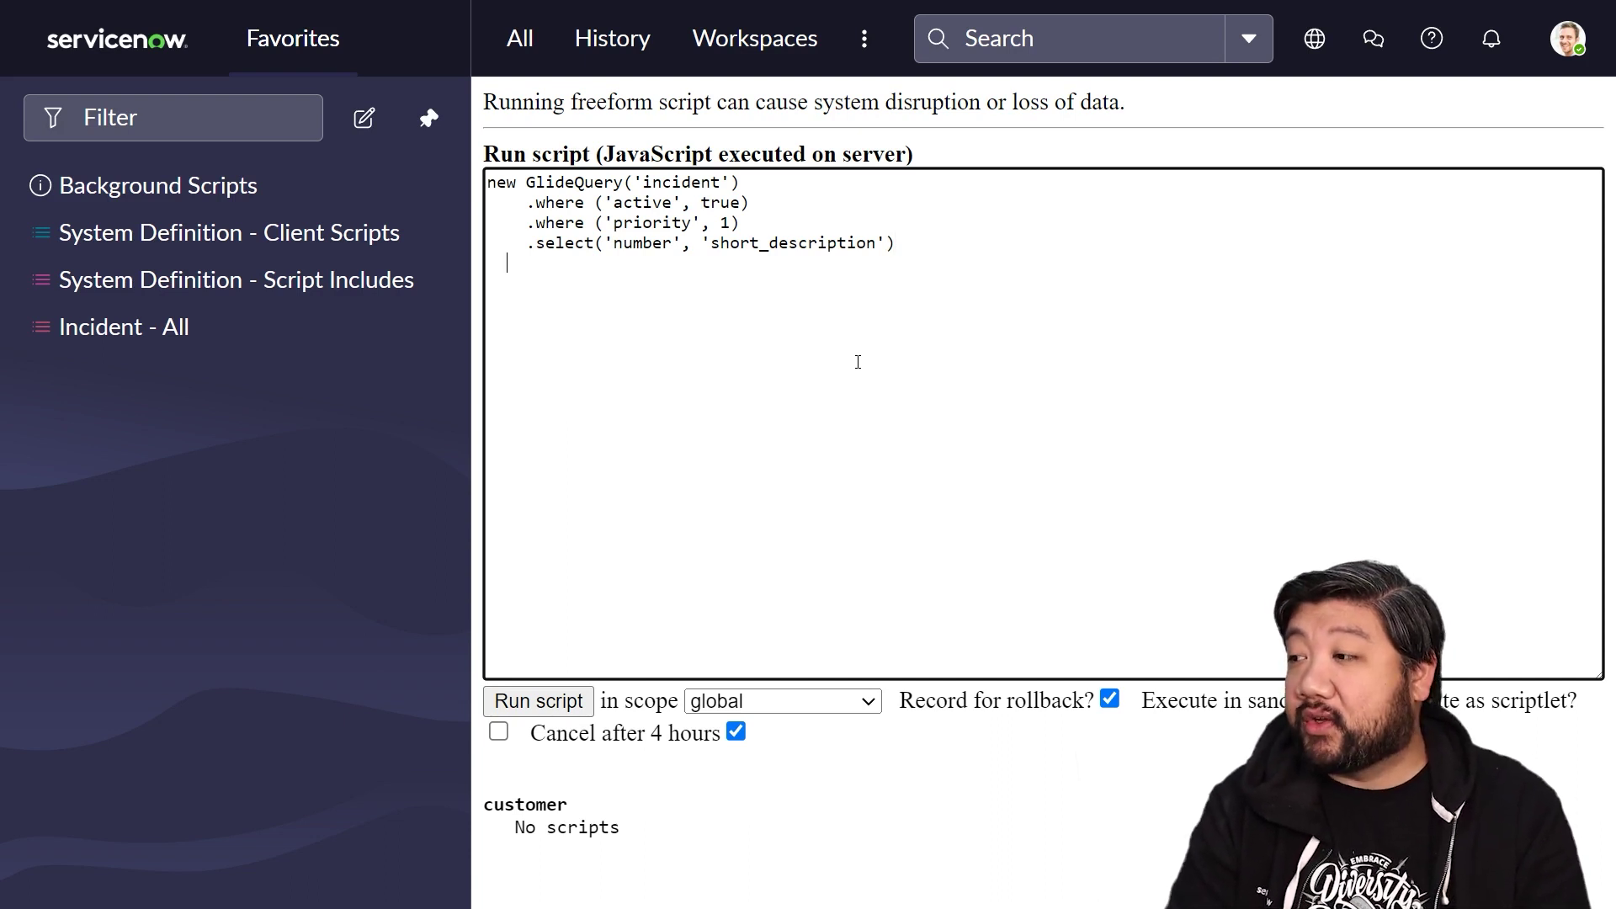
# - Add a forEach loop that logs 'Incident' plus each incident's number with gs.info
pyautogui.write('for')
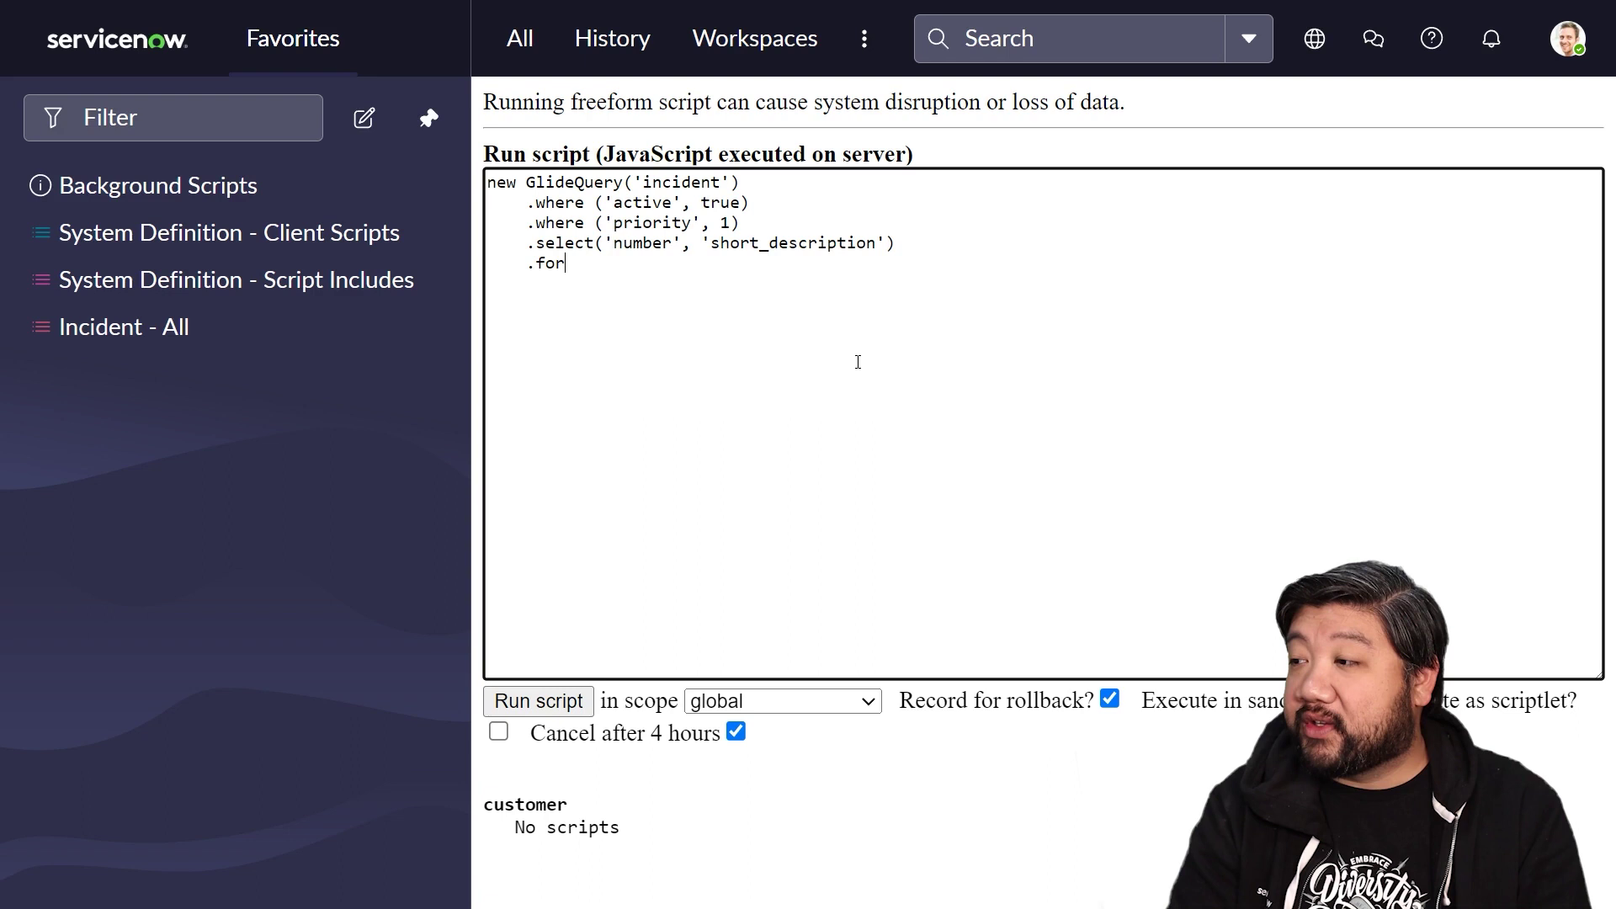
pyautogui.write('Each(')
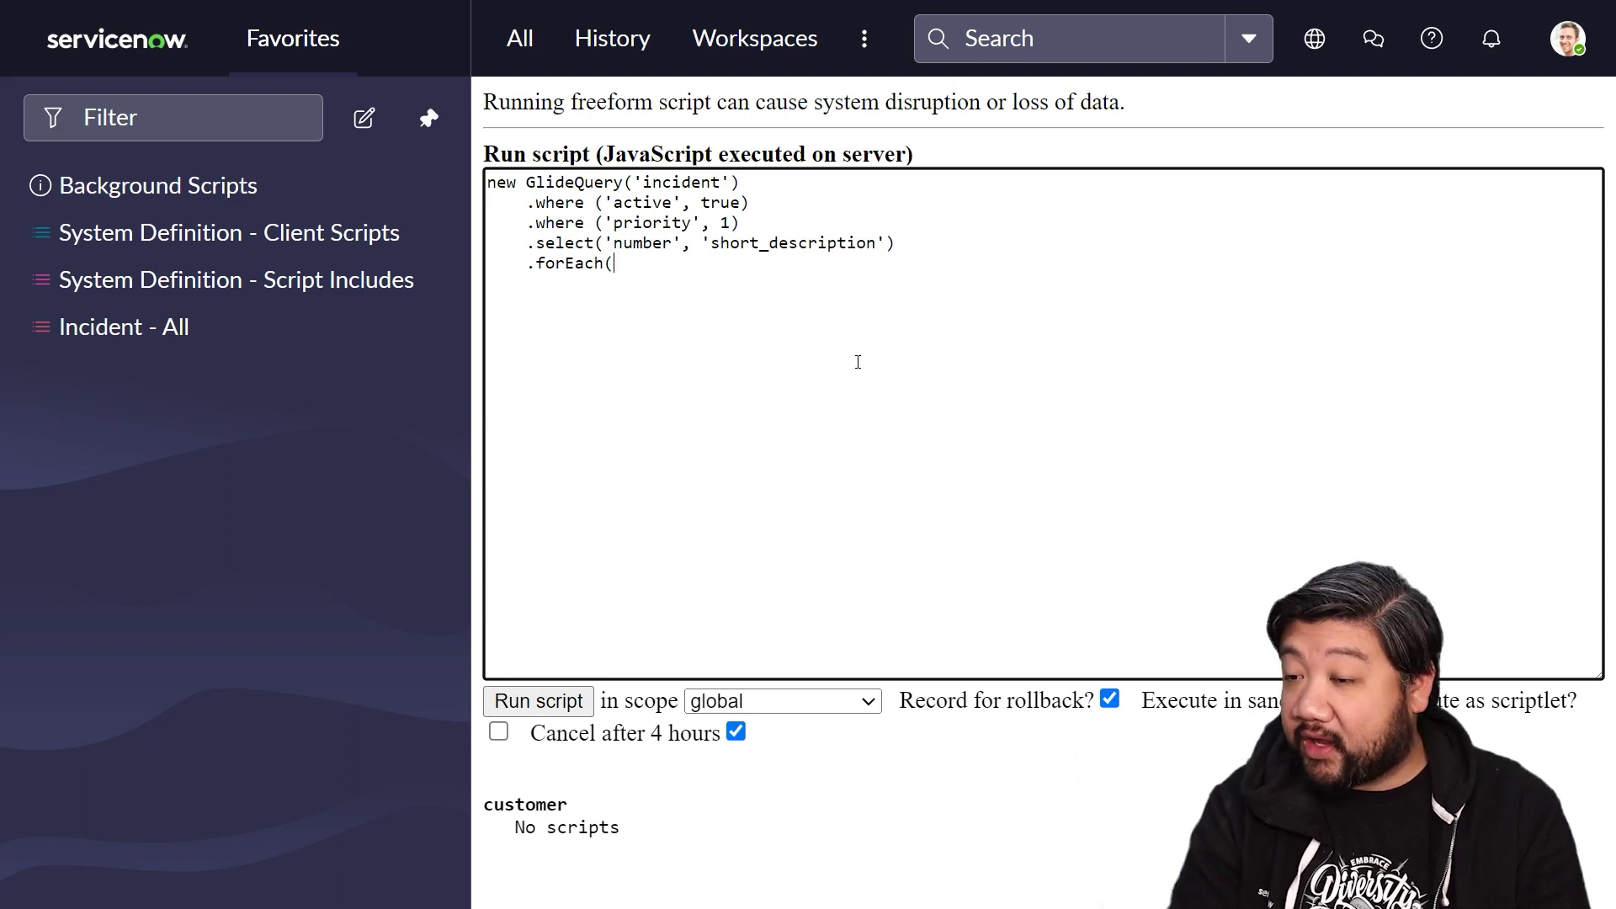
pyautogui.write('function (inc')
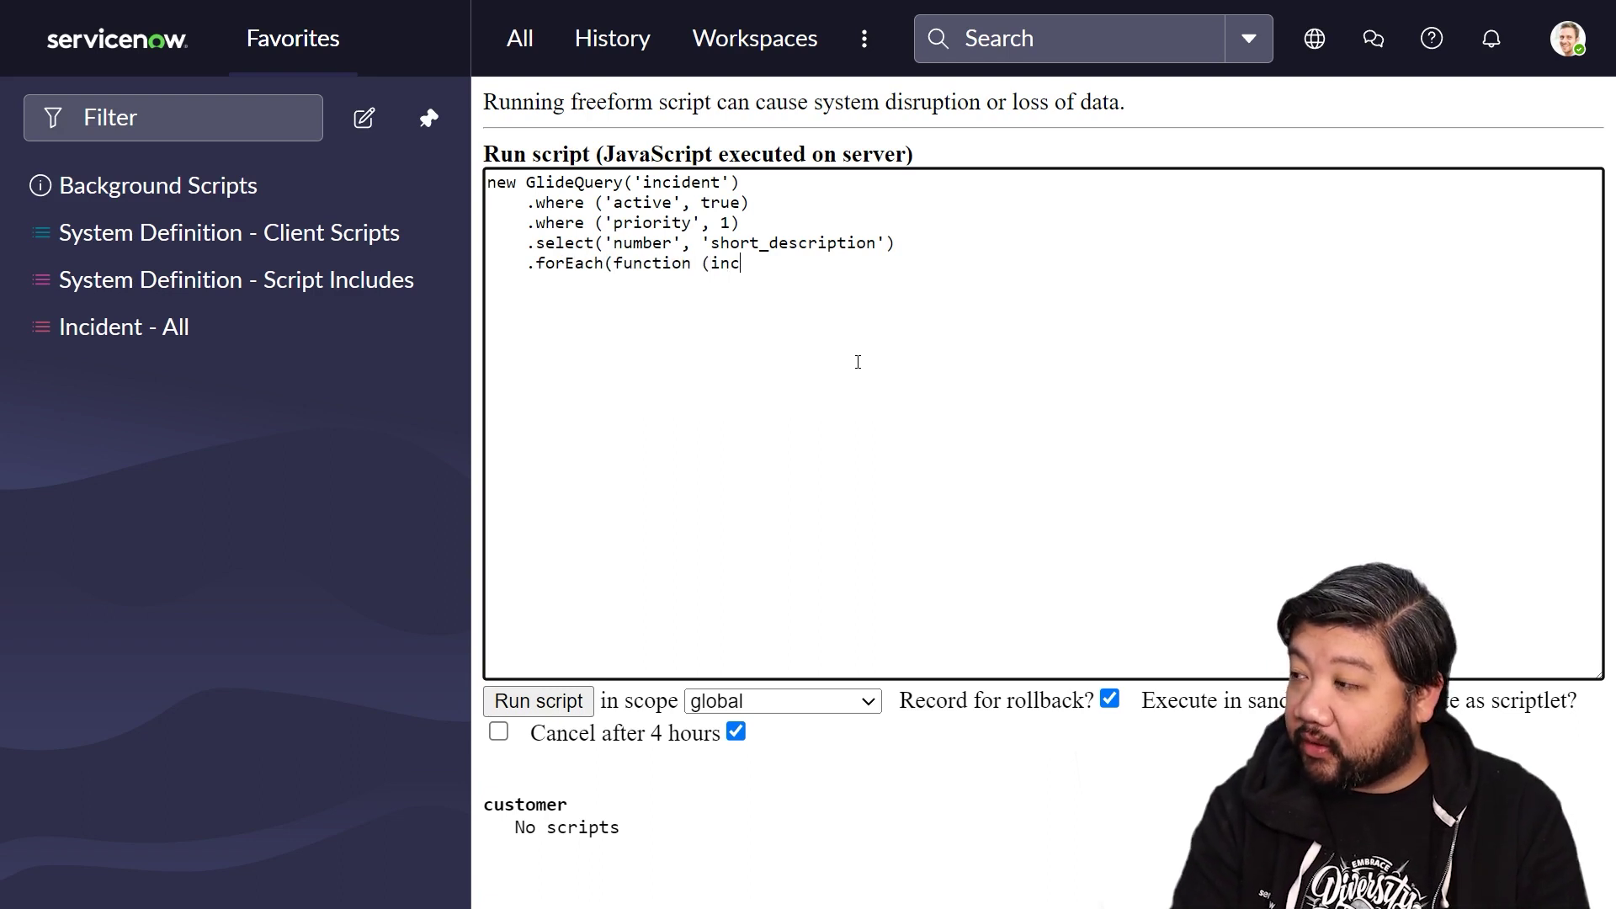
pyautogui.write('ident) {')
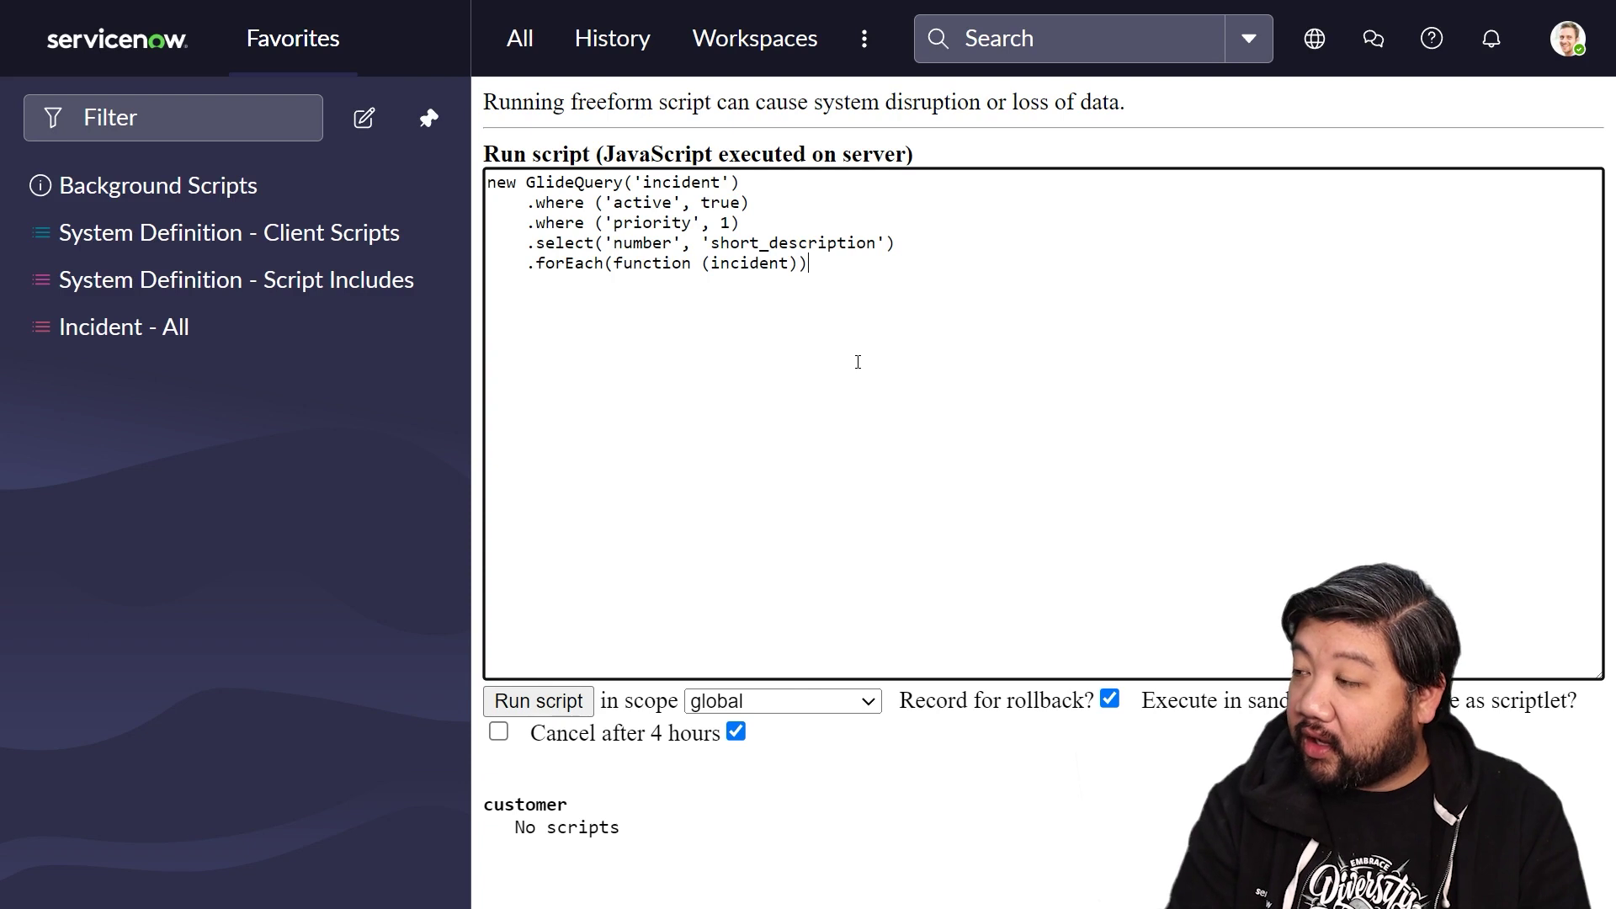
pyautogui.write('}')
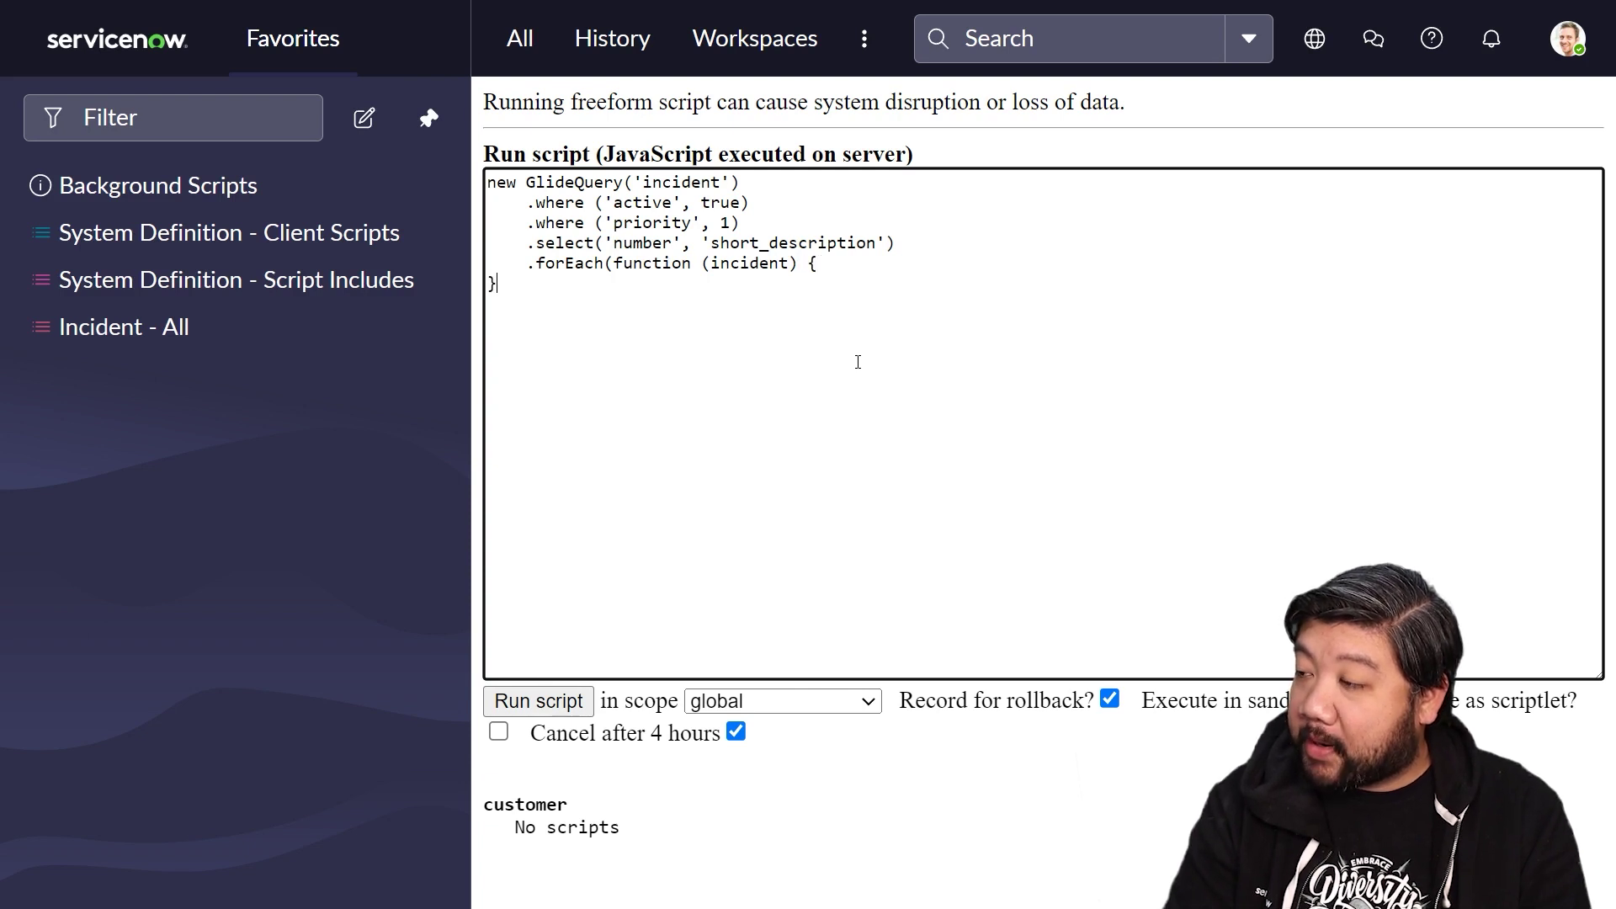
pyautogui.press('Return')
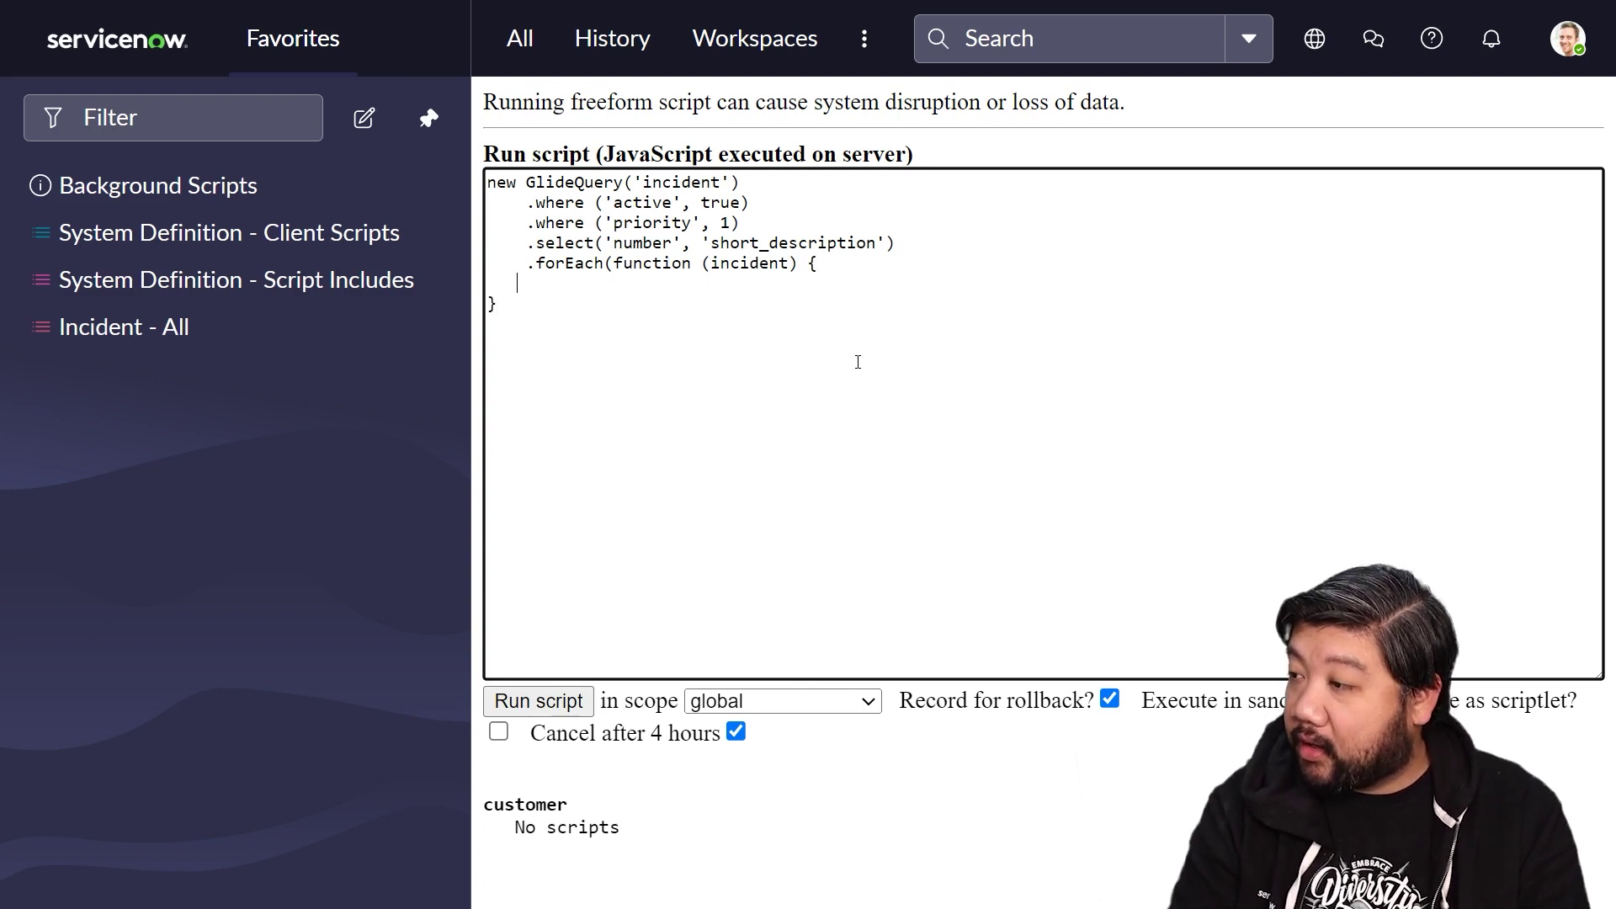
pyautogui.write('gs')
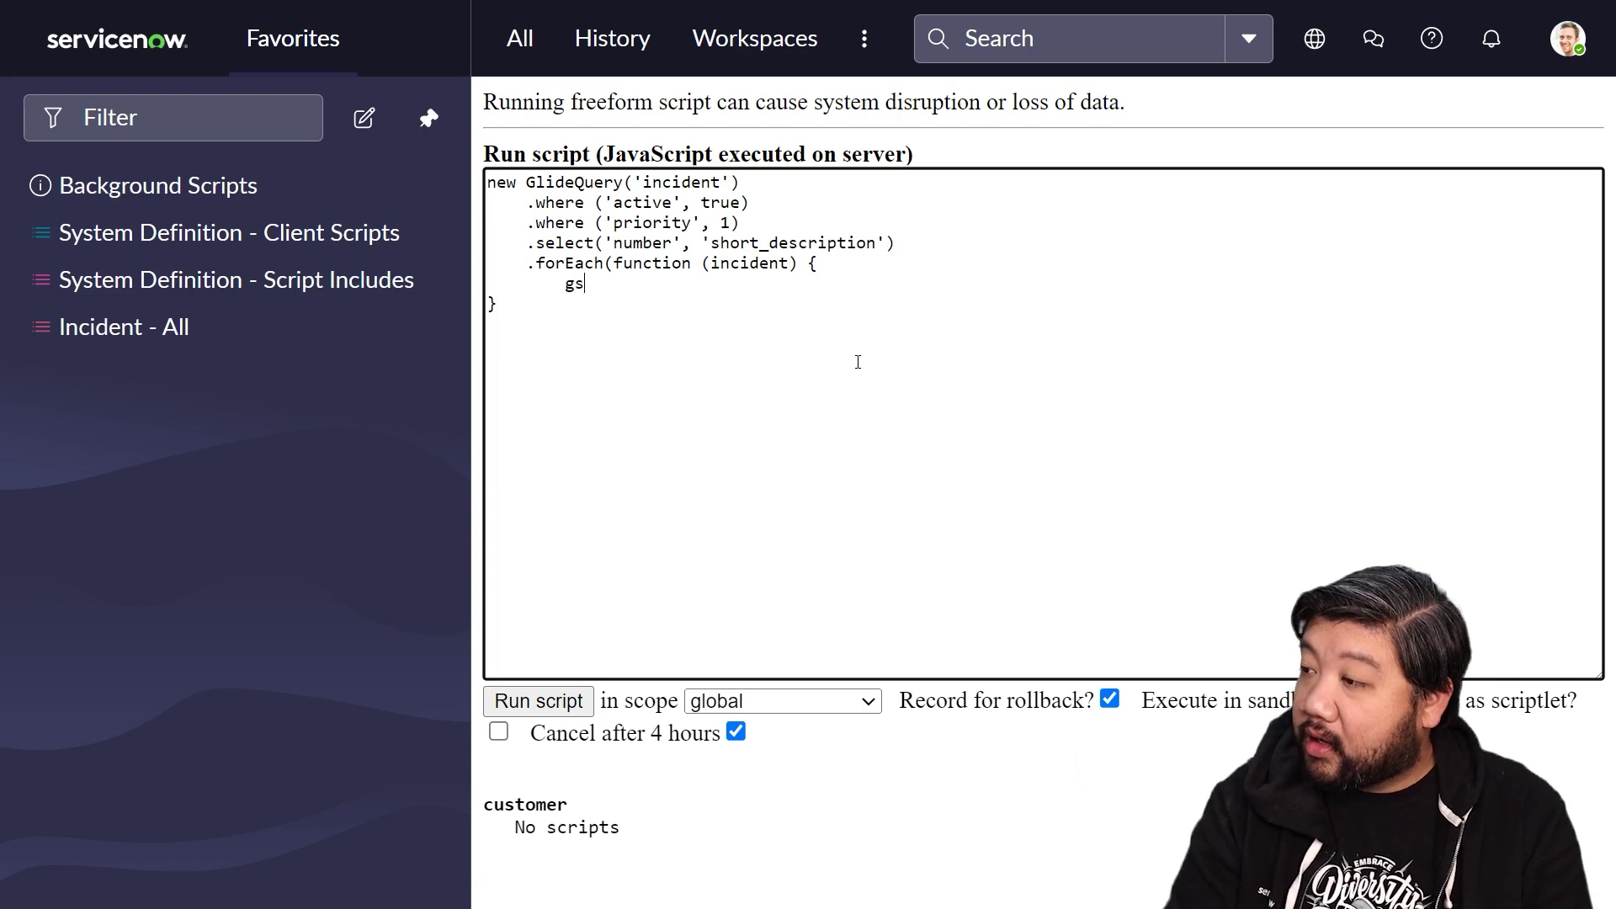
pyautogui.write('.info(')
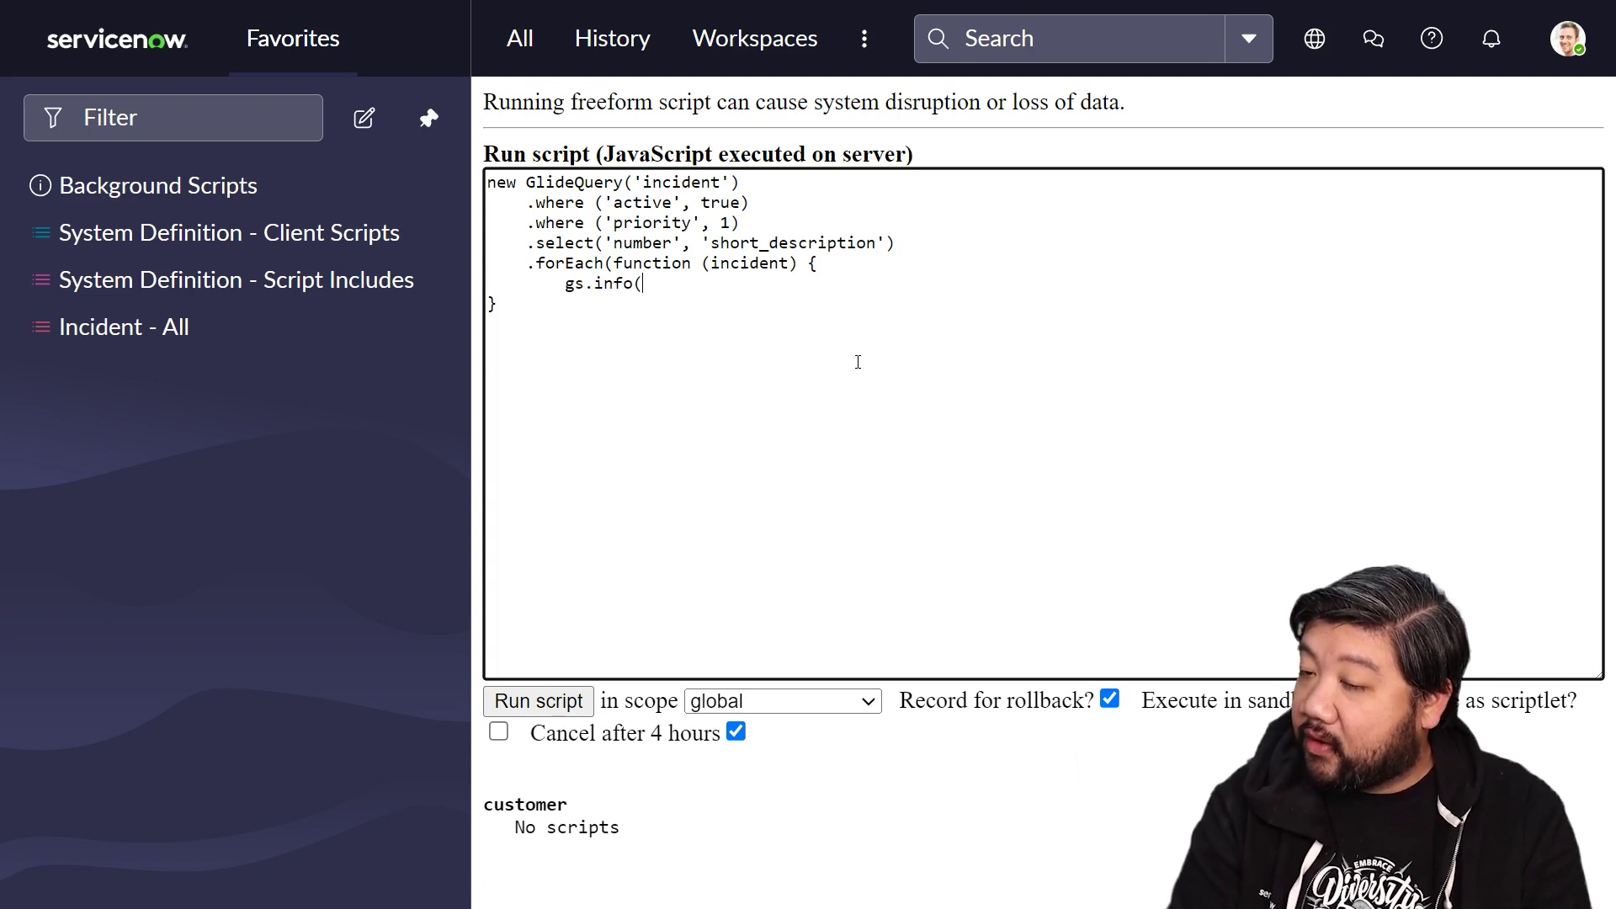
pyautogui.write("'Incident' + ")
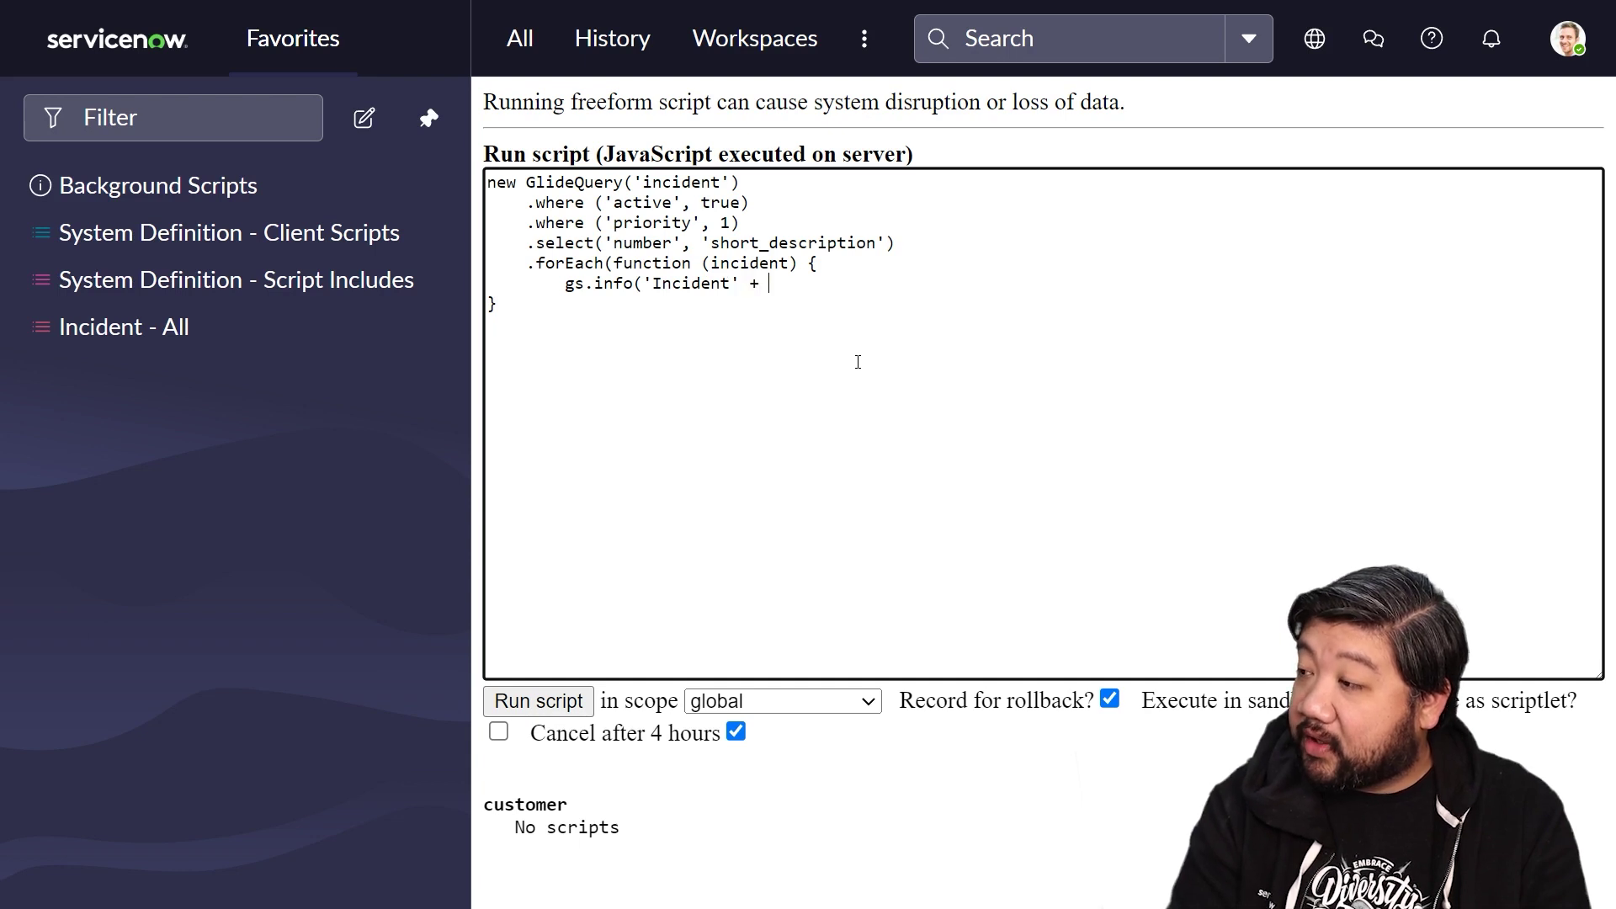
pyautogui.write('incident.number')
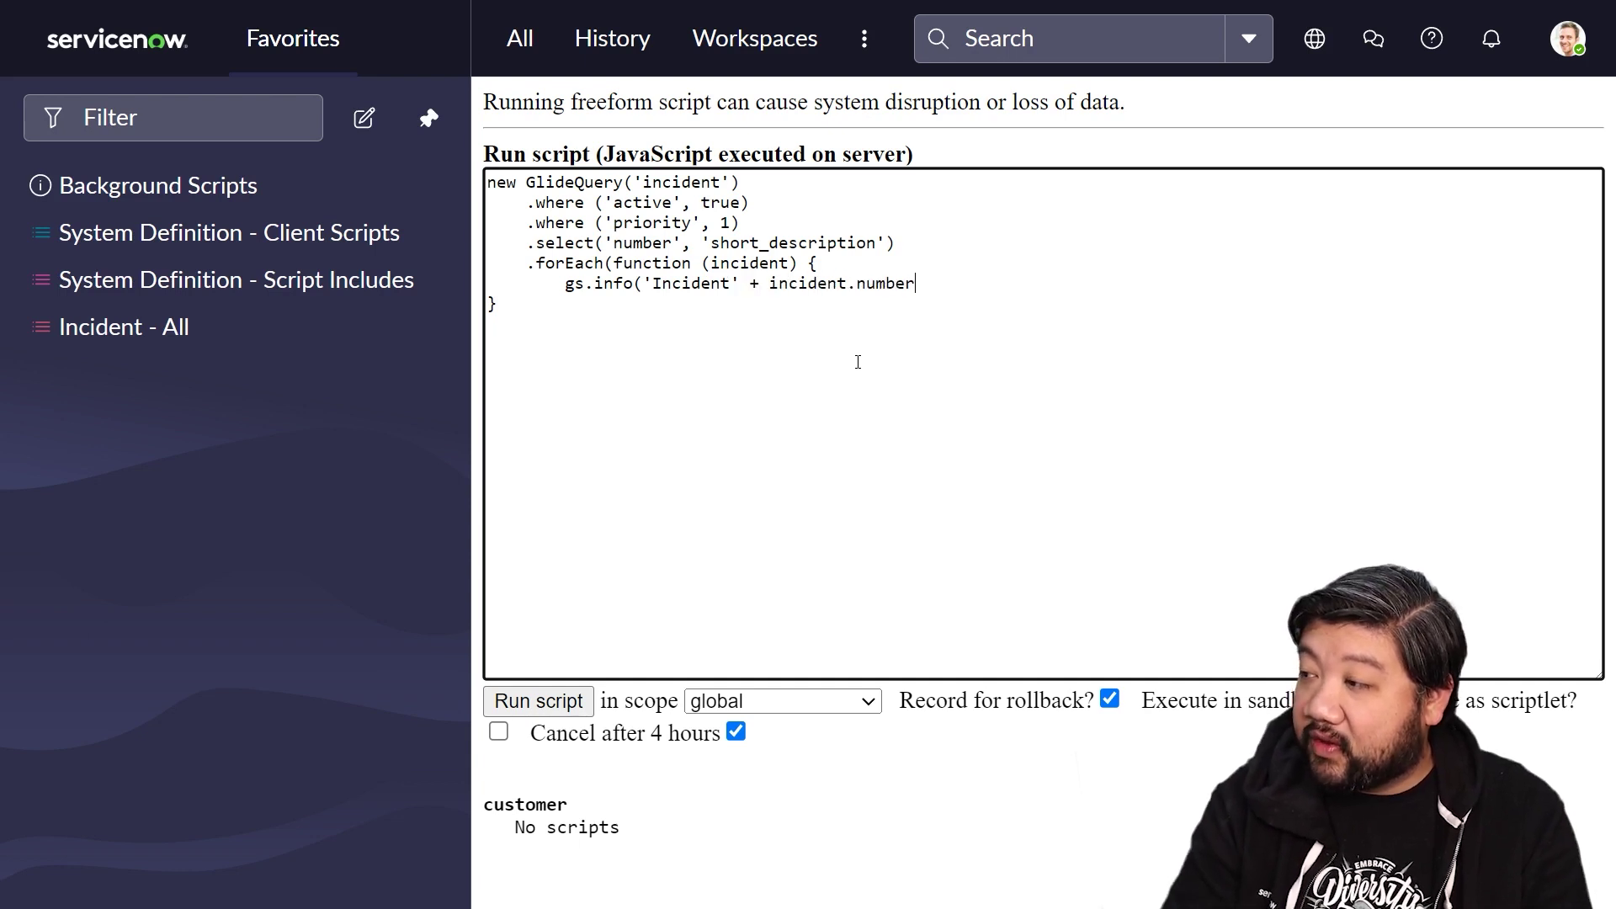
pyautogui.moveTo(769, 284); pyautogui.dragTo(847, 288)
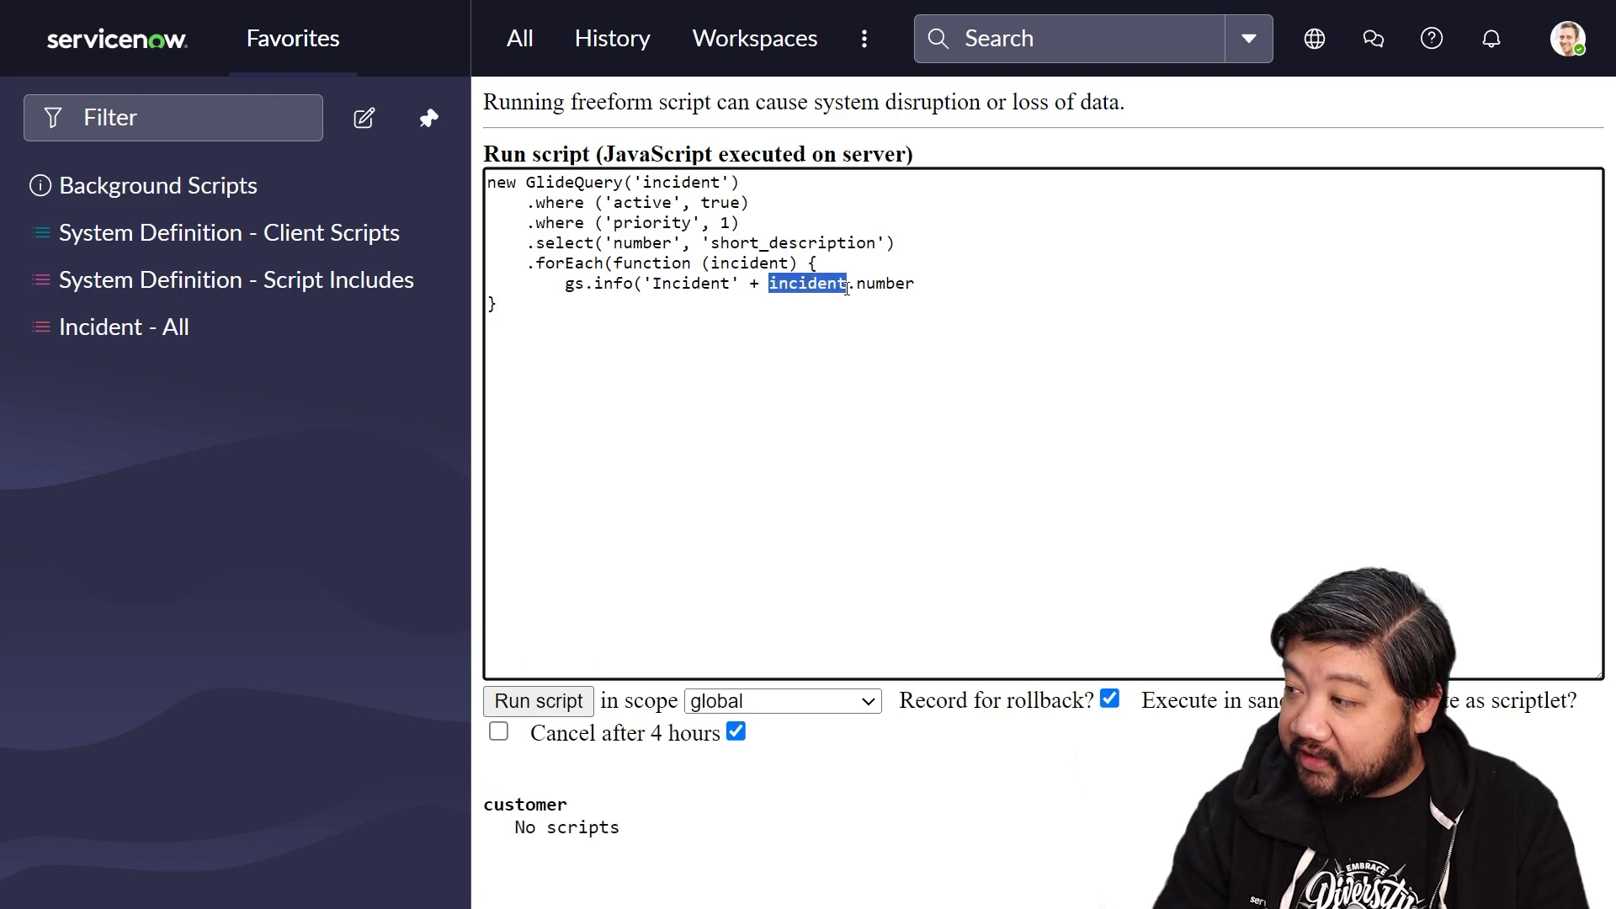
pyautogui.moveTo(711, 264); pyautogui.dragTo(789, 264)
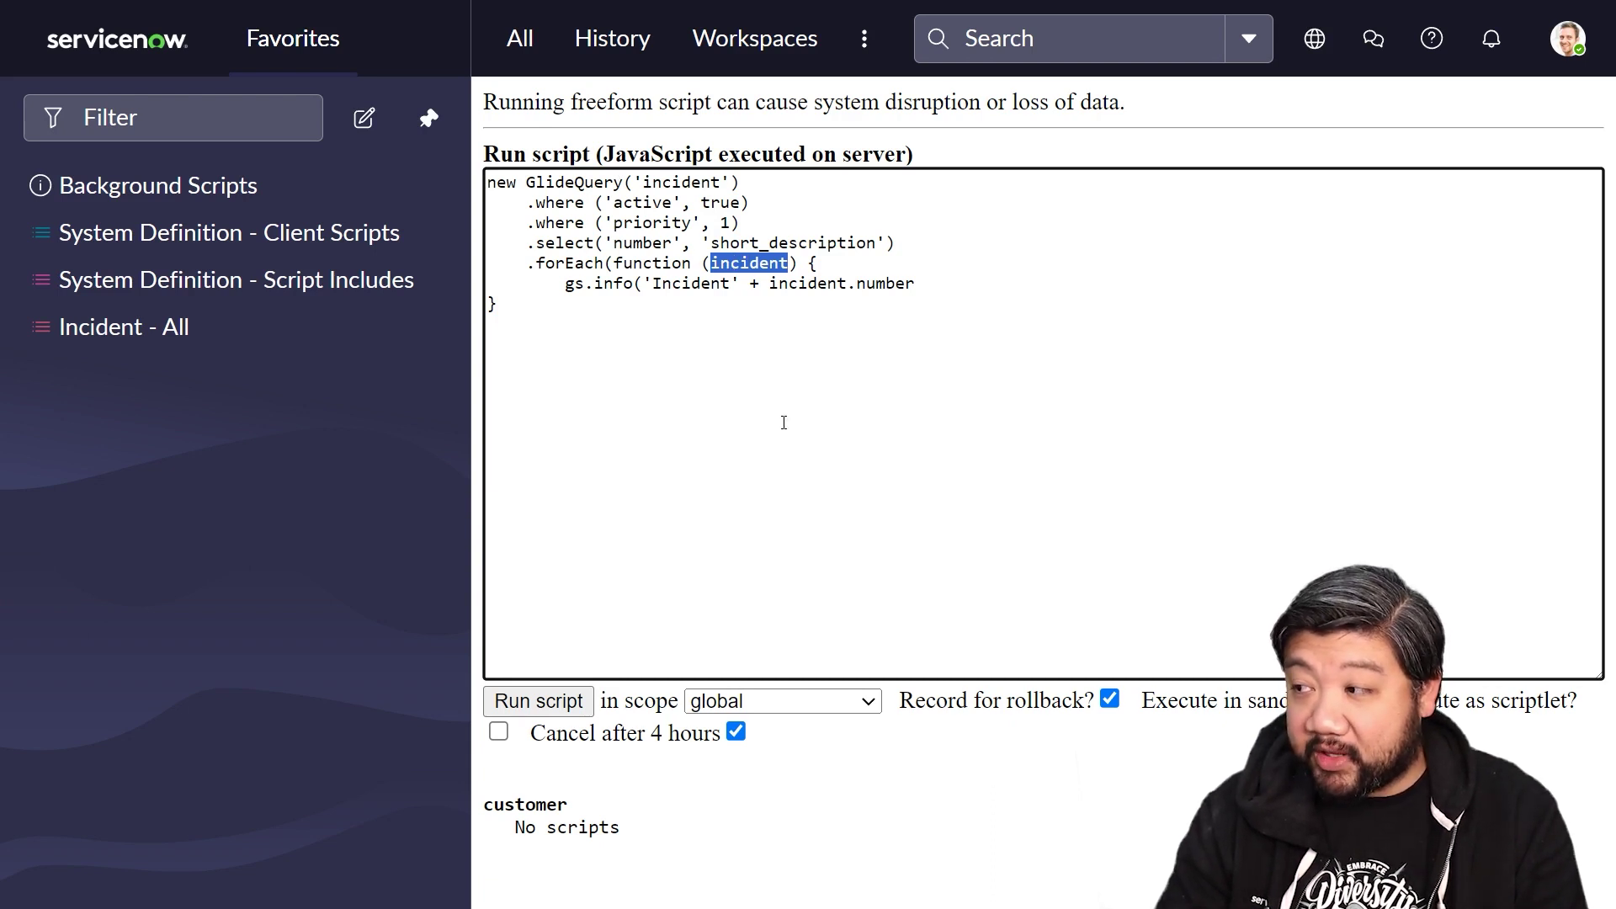
pyautogui.doubleClick(804, 284)
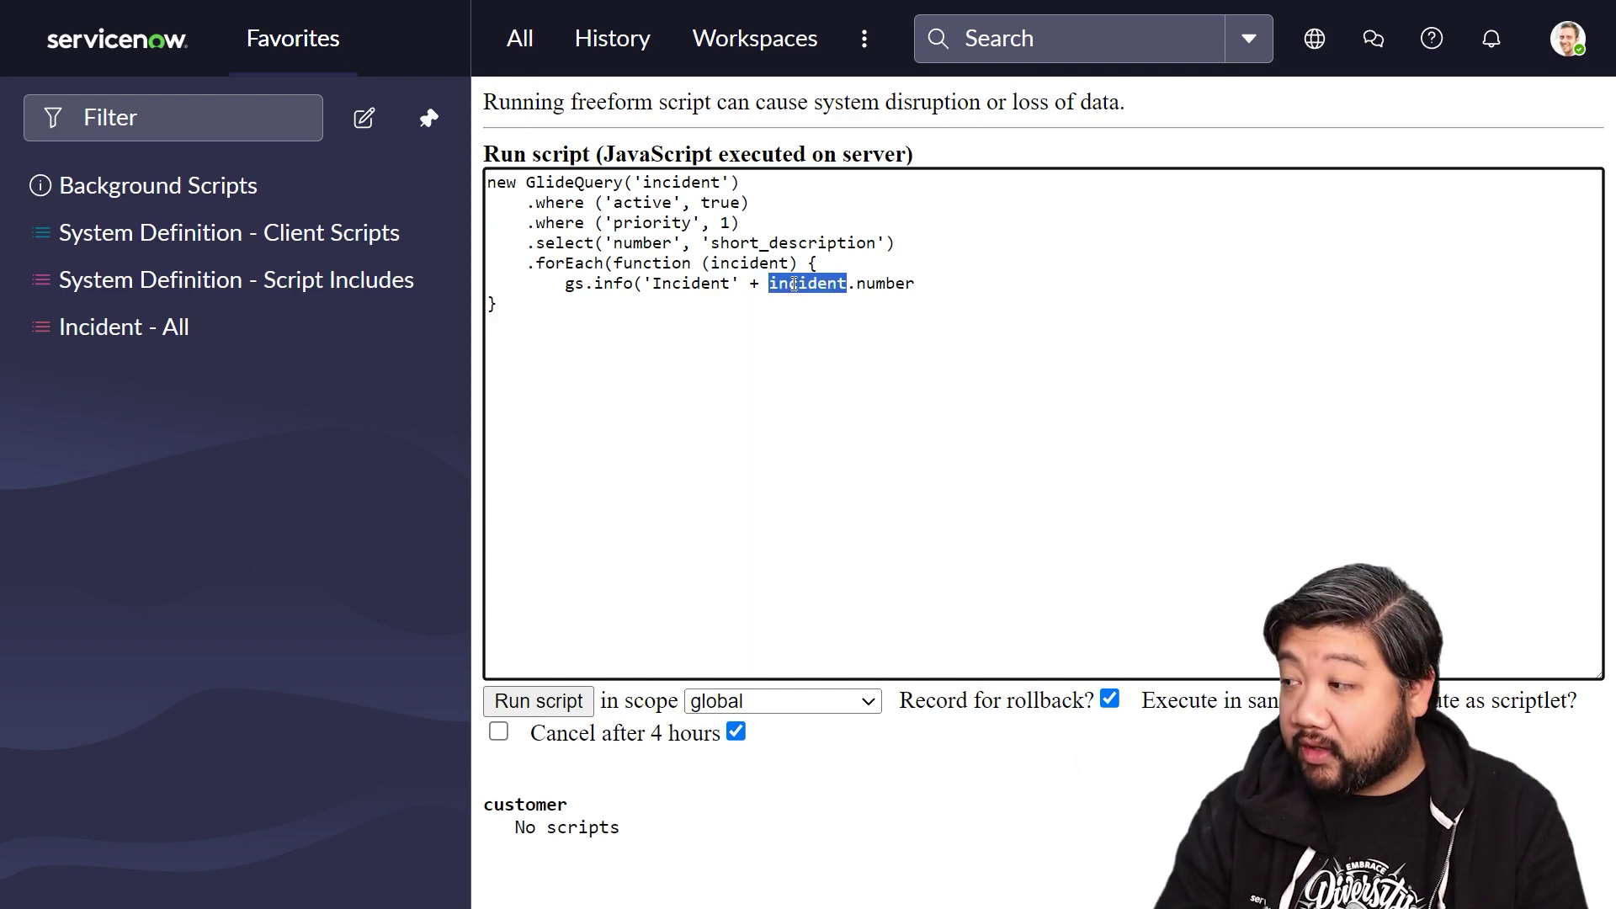
pyautogui.click(953, 284)
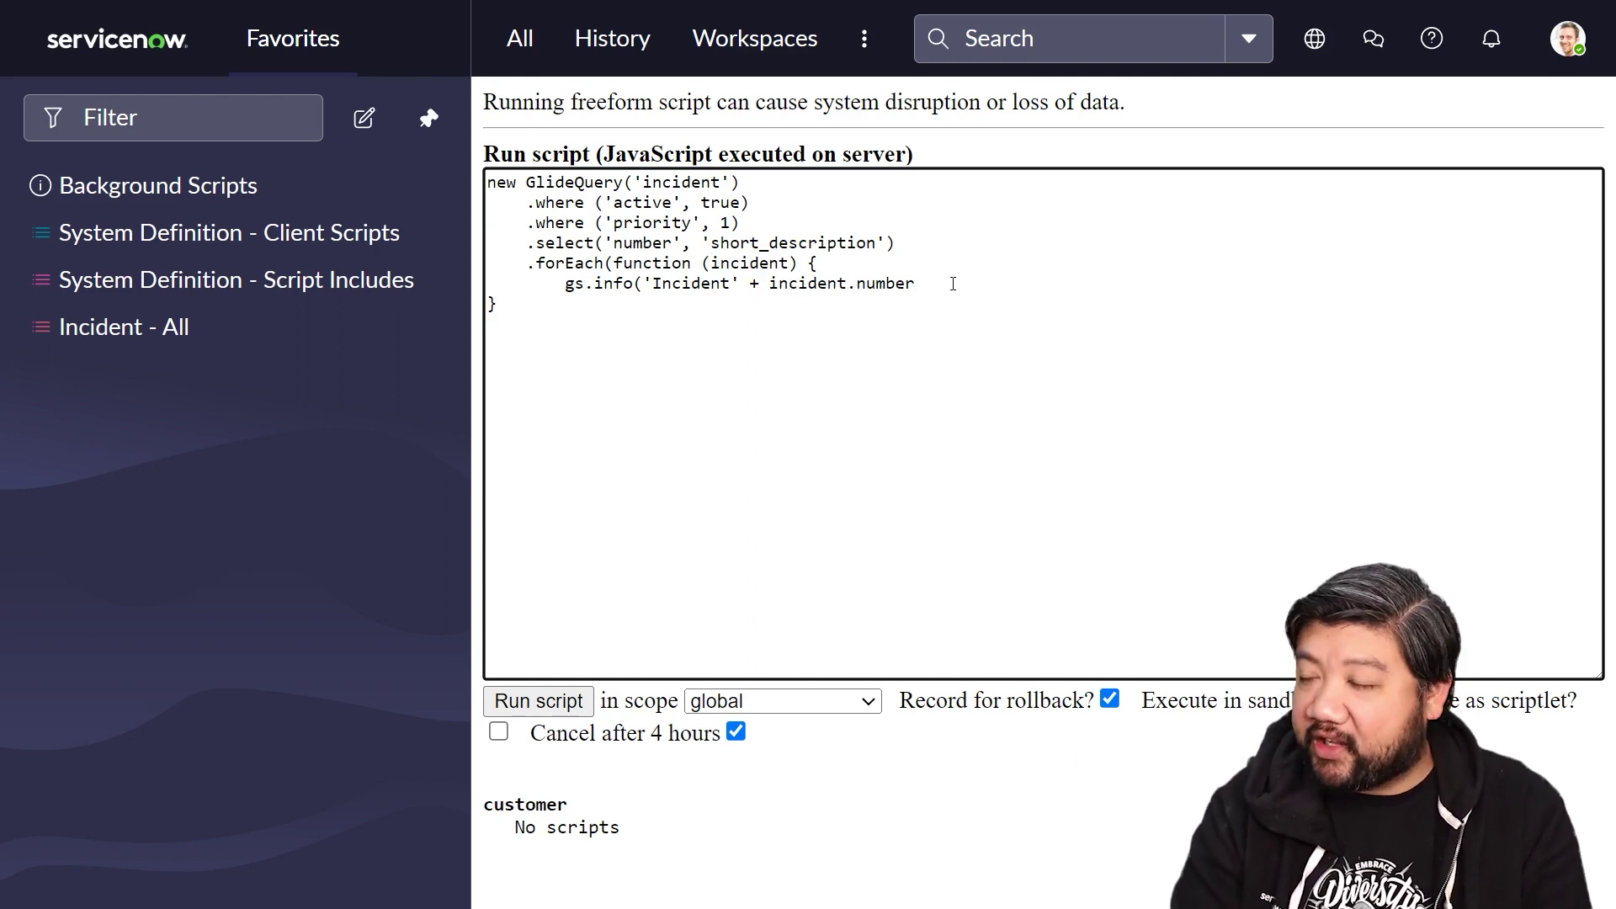
# - Append the incident's short_description to the gs.info log message
pyautogui.write('=')
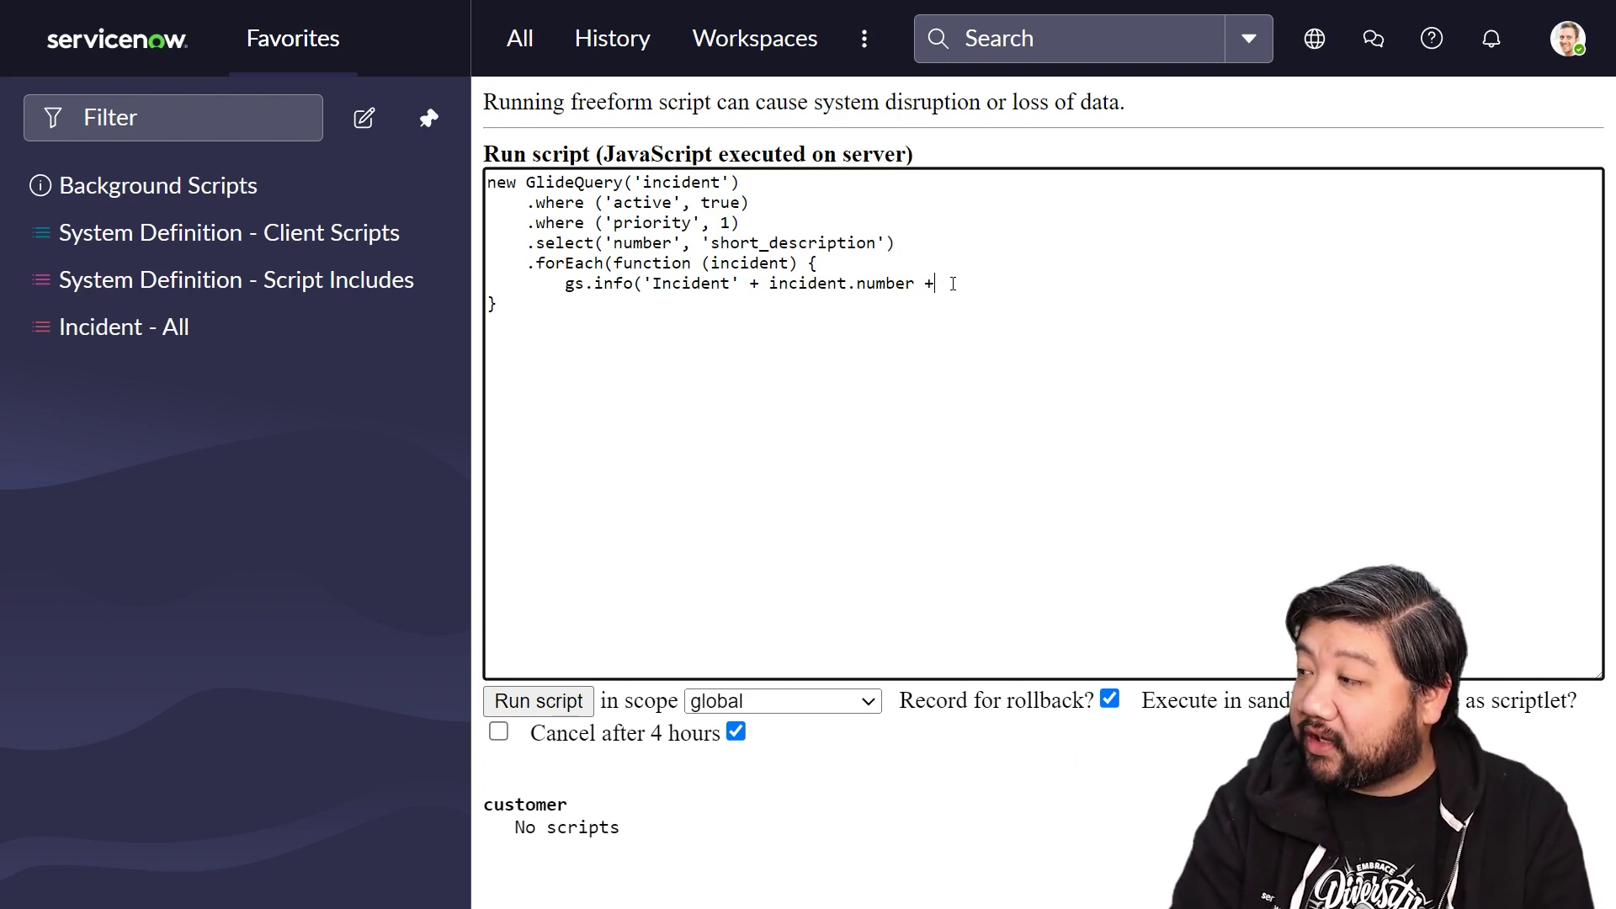
pyautogui.doubleClick(635, 242)
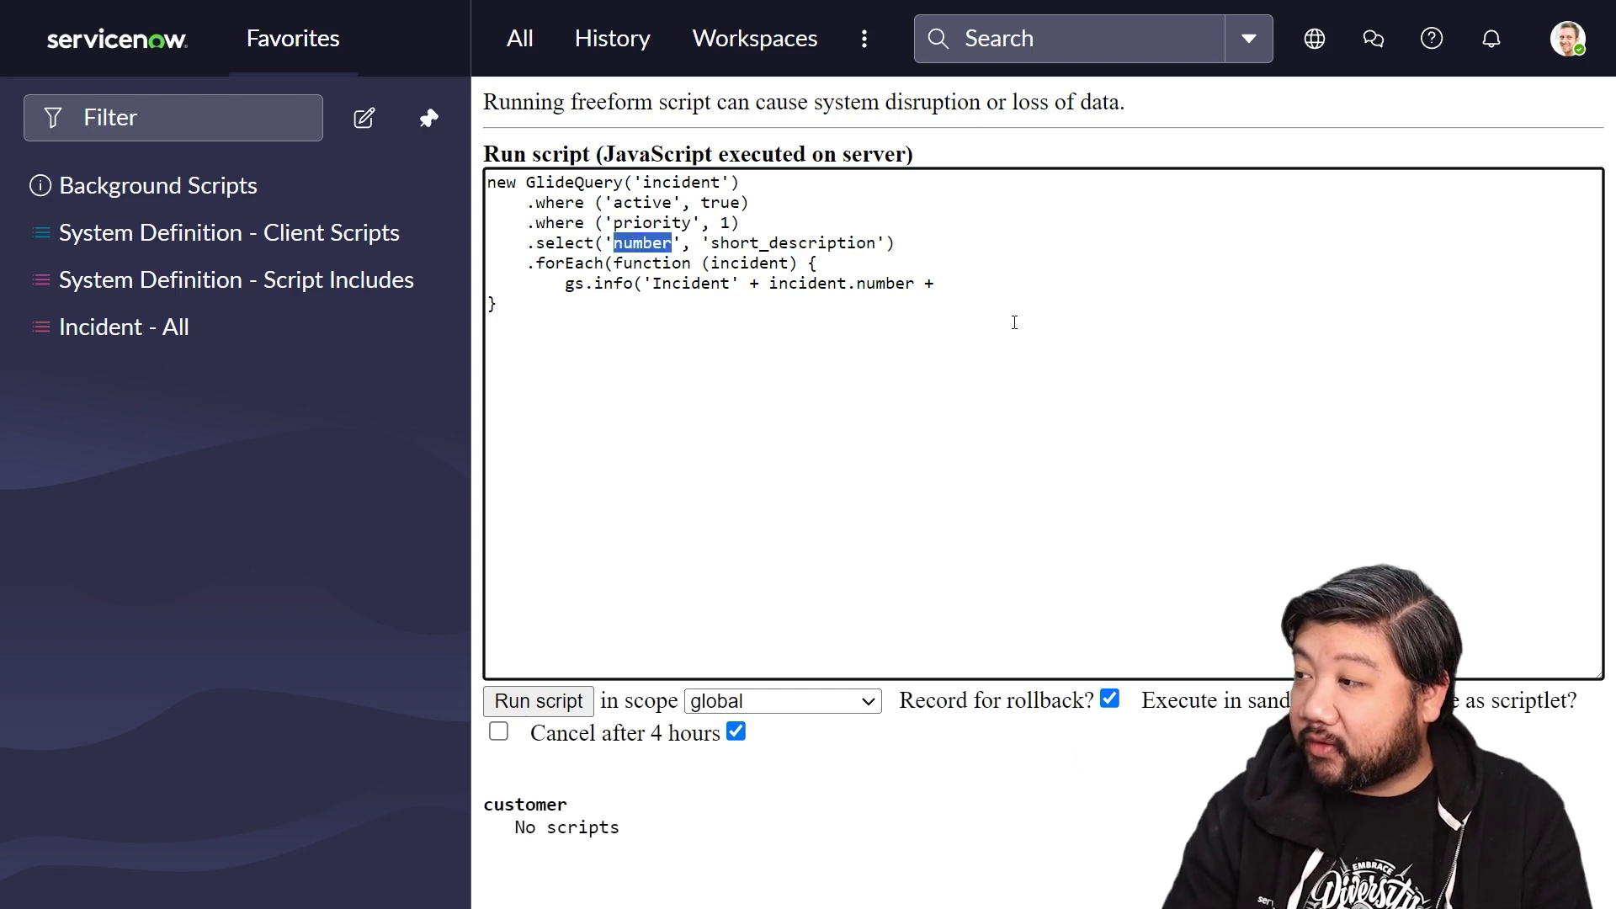
pyautogui.click(1045, 284)
pyautogui.write("':")
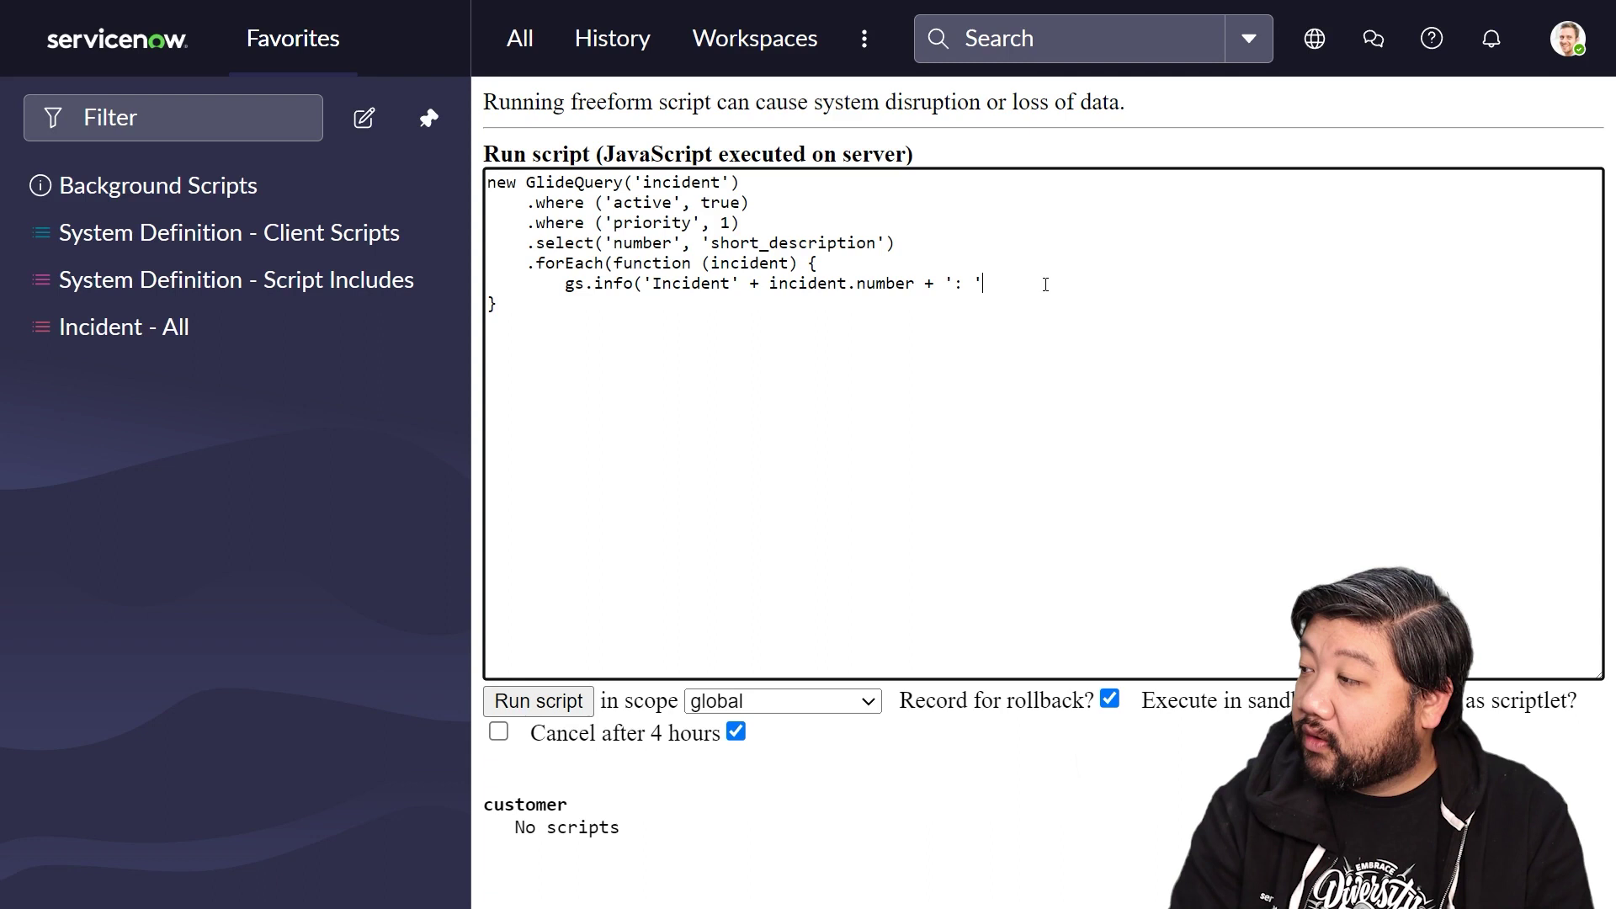
pyautogui.write('incident.')
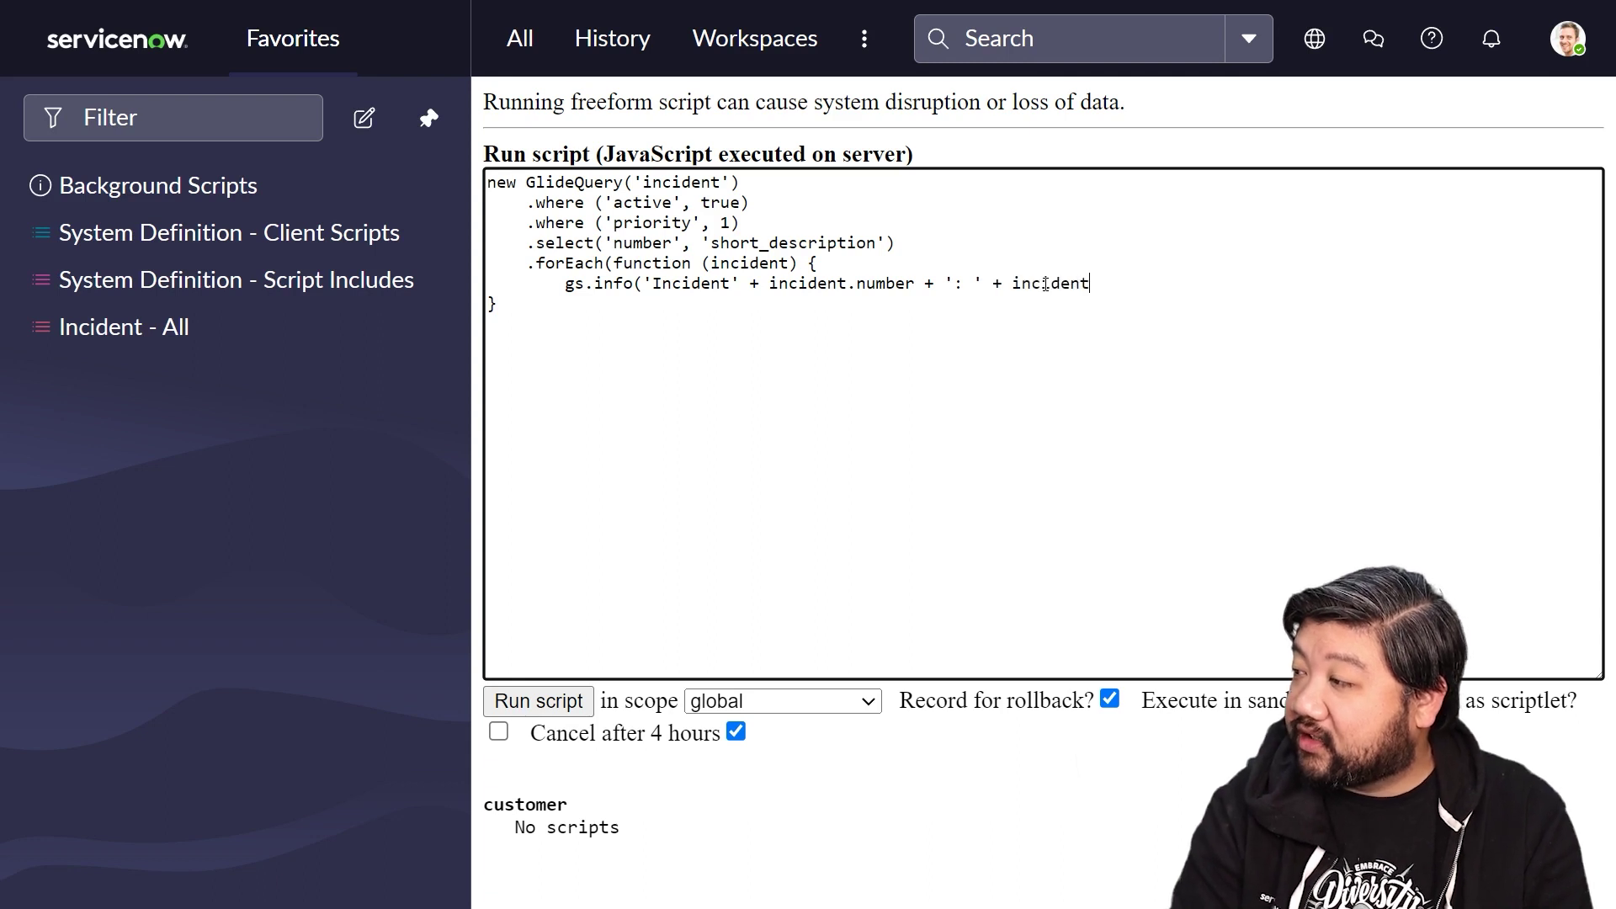
pyautogui.write('short_descrip')
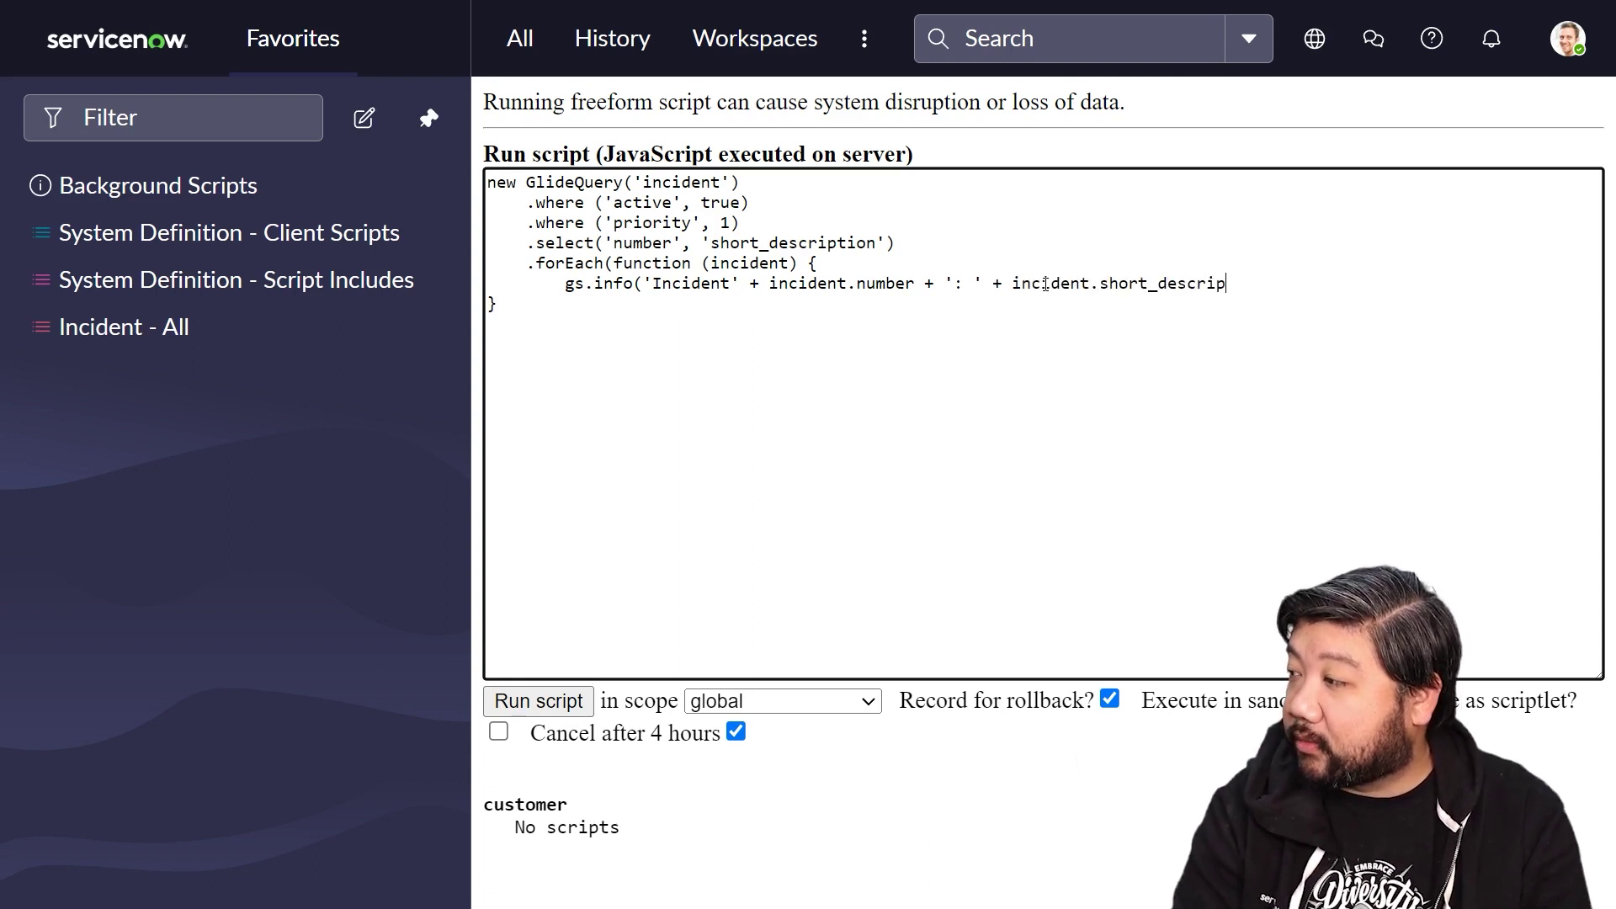
pyautogui.write('tion);')
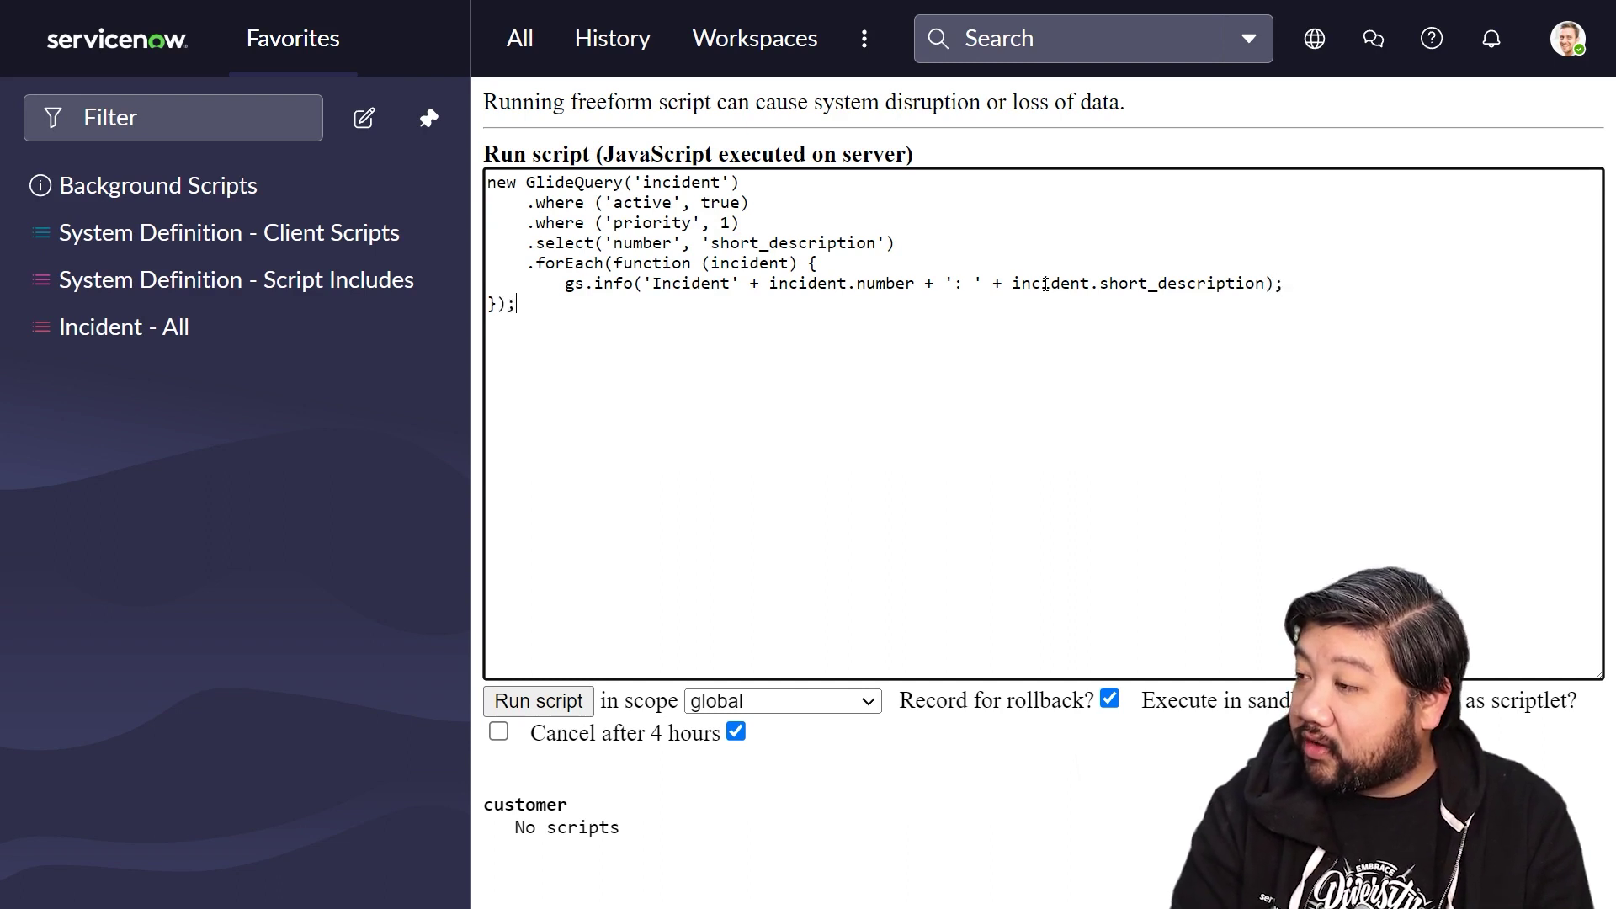
pyautogui.moveTo(123, 326)
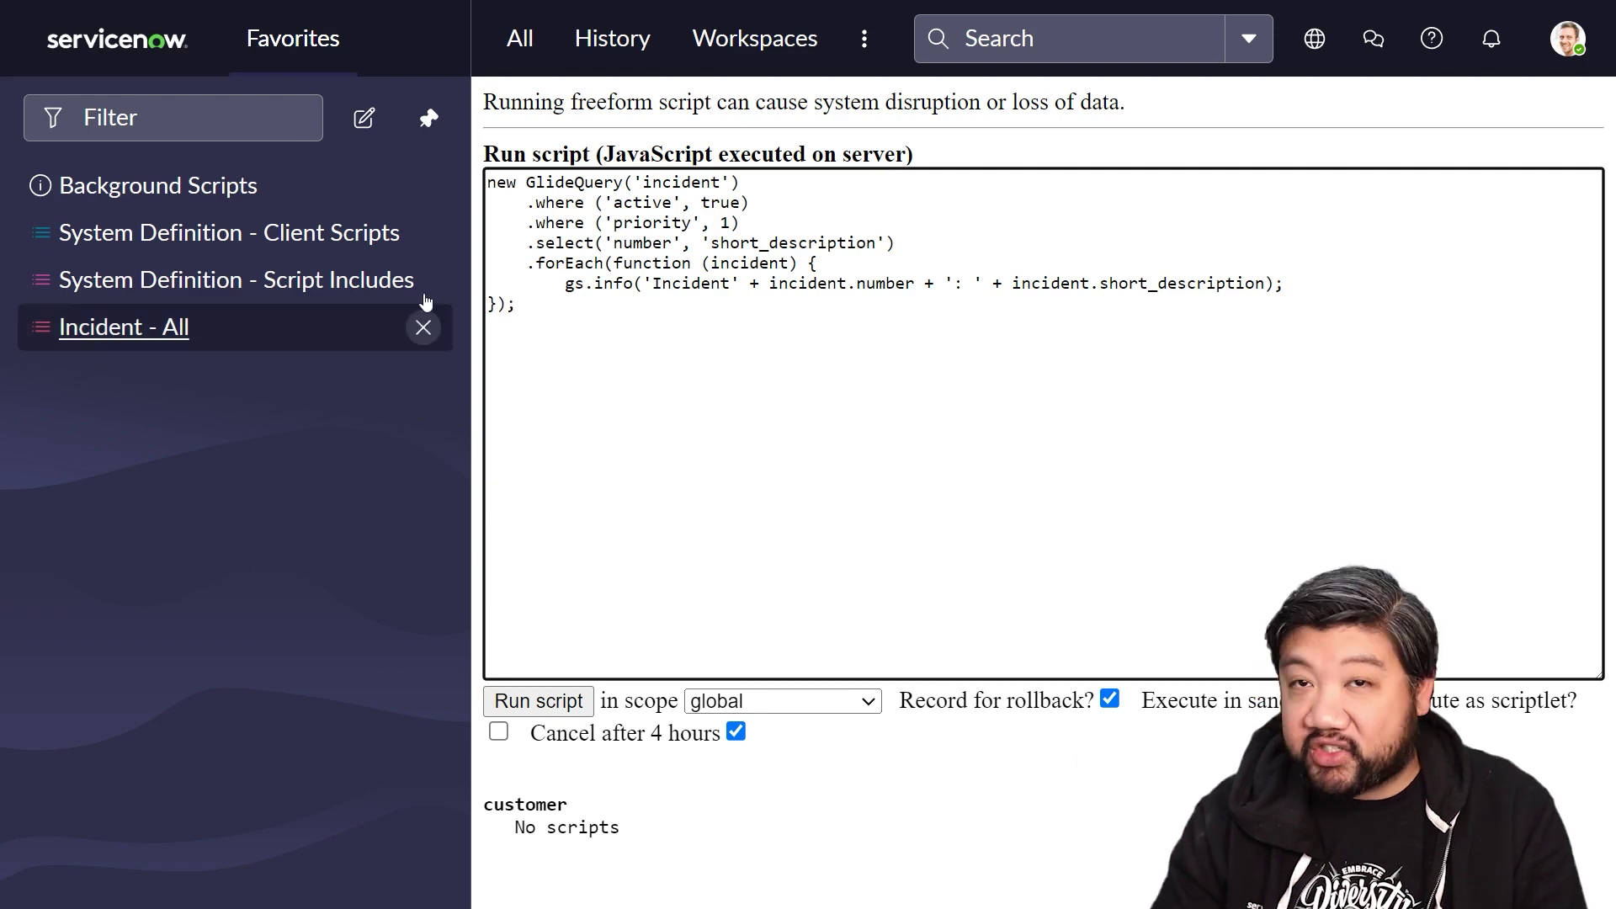
# - Tidy the closing braces and parentheses and review the finished script
pyautogui.press('Home')
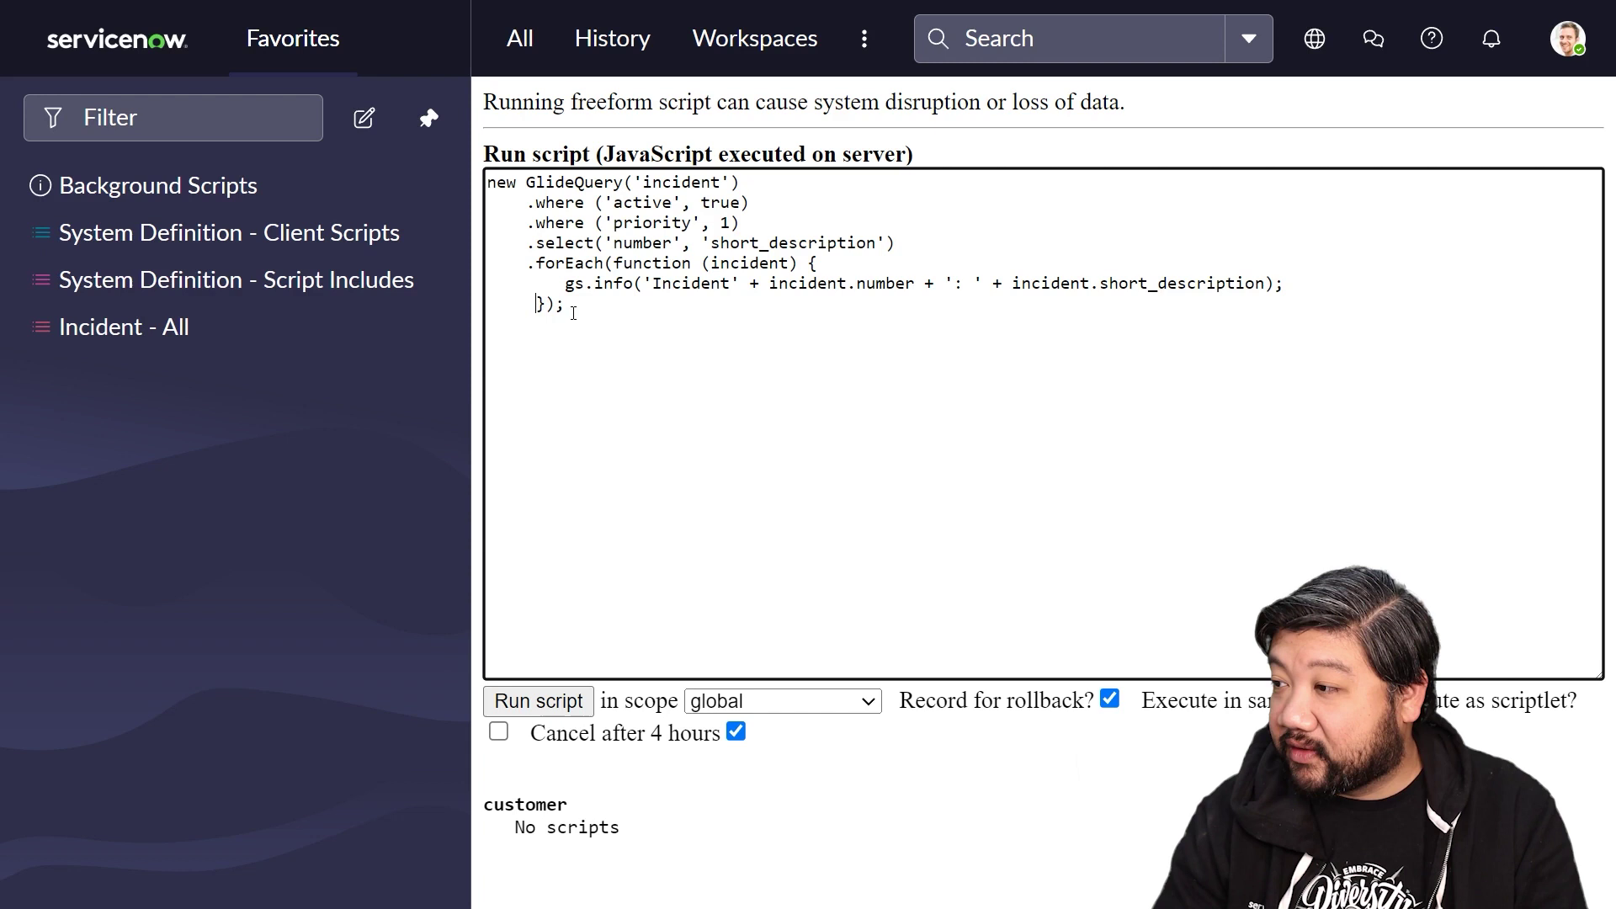
pyautogui.doubleClick(543, 304)
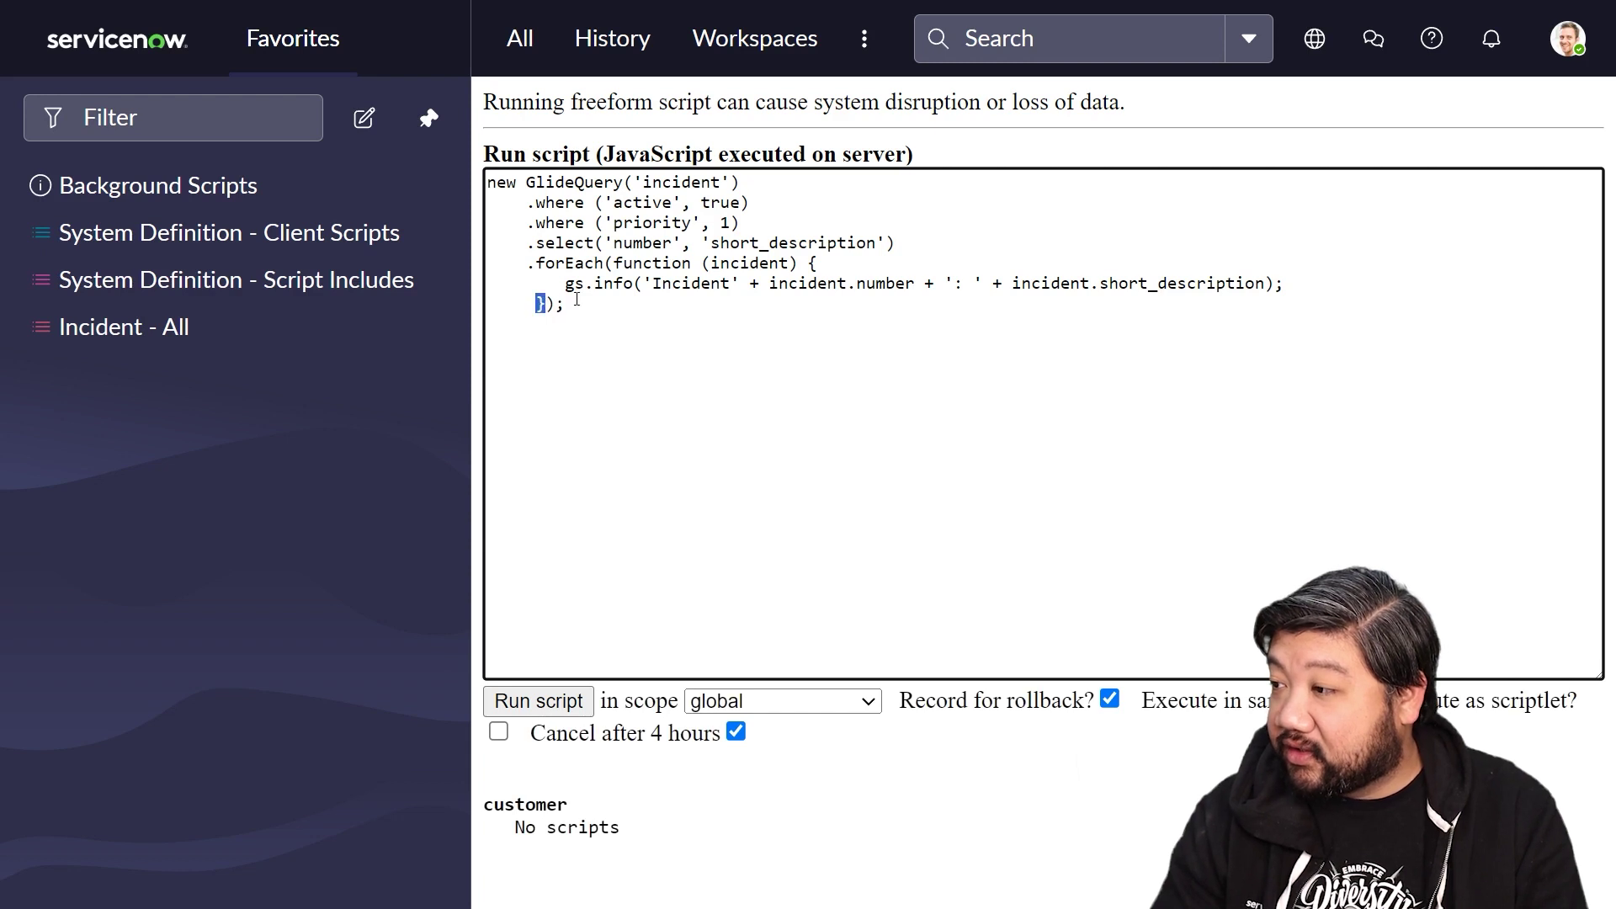
pyautogui.doubleClick(813, 263)
pyautogui.doubleClick(550, 304)
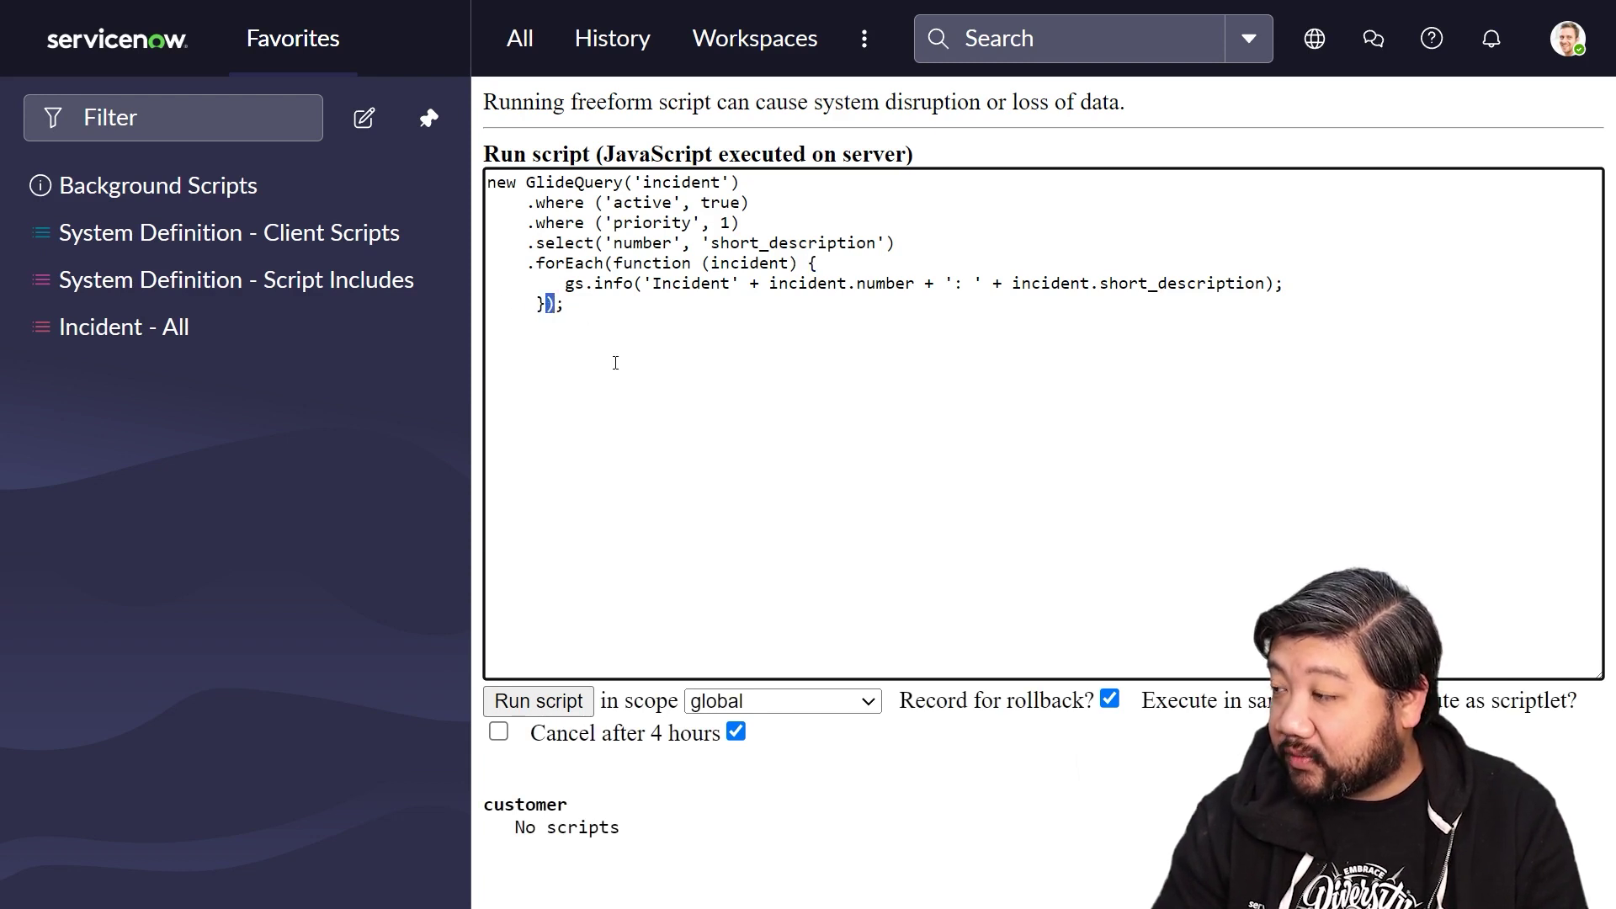
pyautogui.press('End')
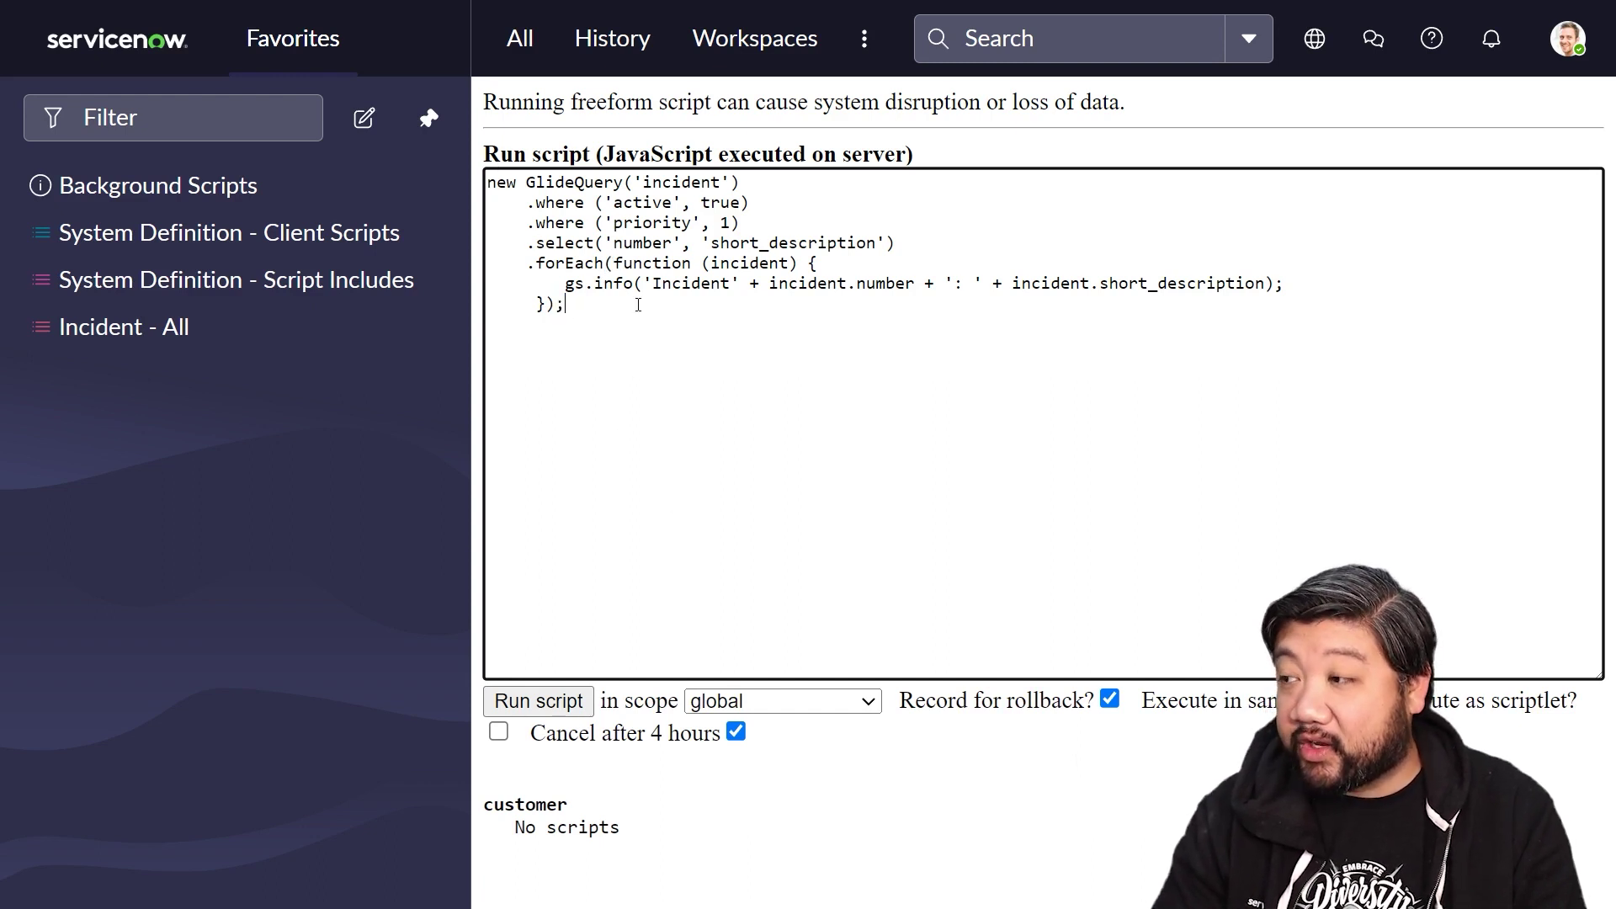
pyautogui.hotkey('shift', 'Up')
pyautogui.hotkey('shift', 'Up')
pyautogui.hotkey('shift', 'Up')
pyautogui.hotkey('shift', 'Up')
pyautogui.hotkey('shift', 'Up')
pyautogui.hotkey('shift', 'Home')
pyautogui.click(684, 411)
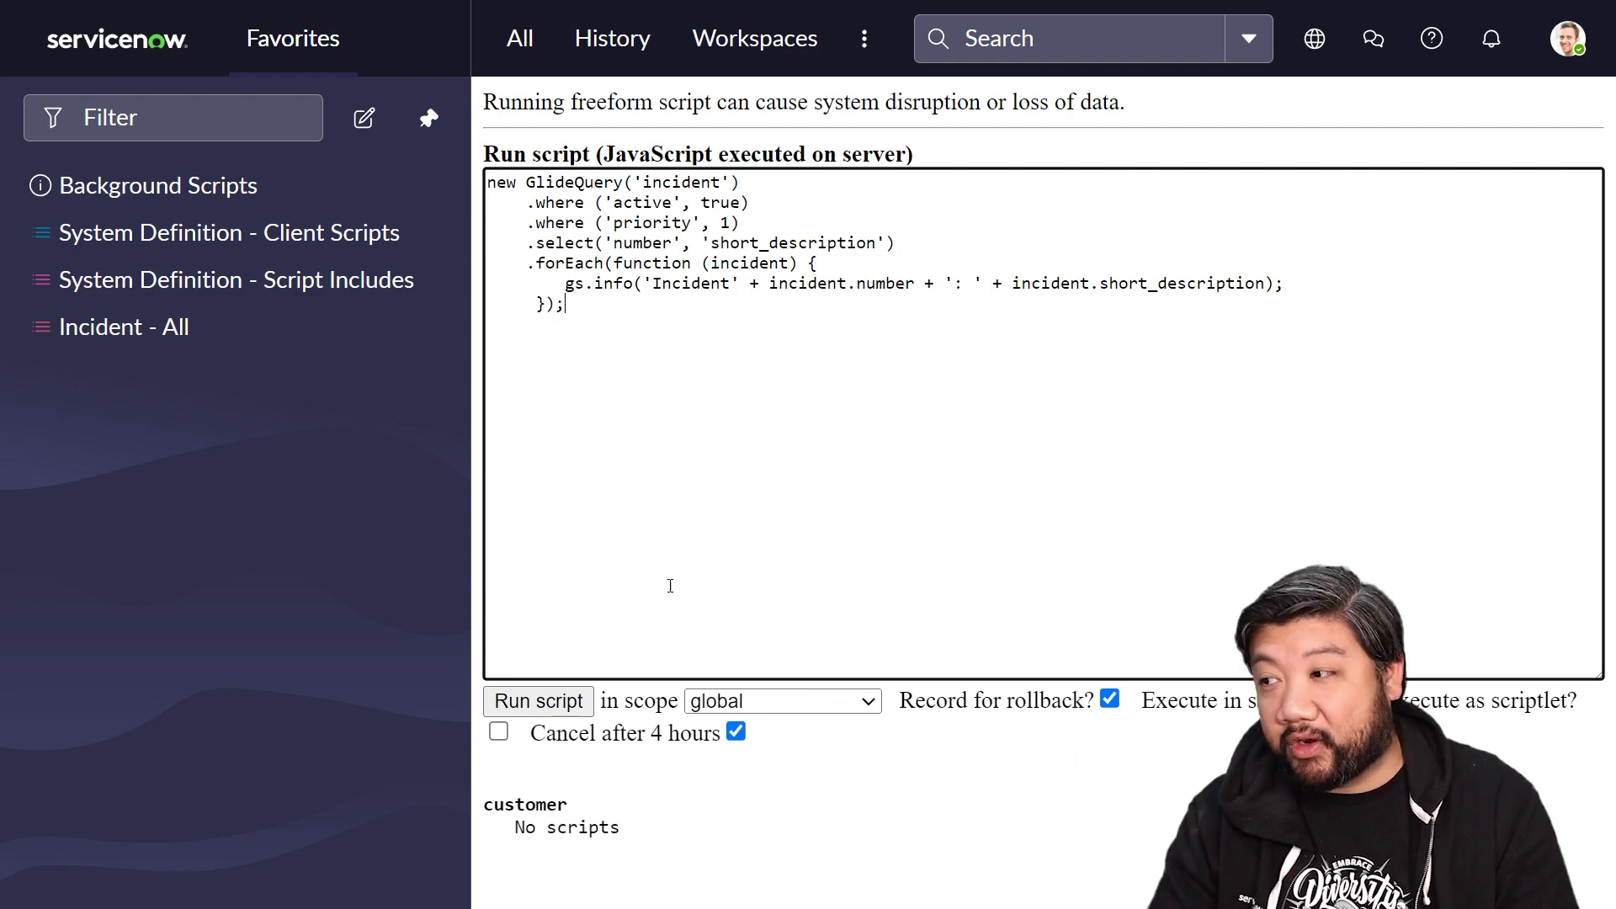
# - Run the script, inspect the logged incident numbers, and return to the editor
pyautogui.click(568, 709)
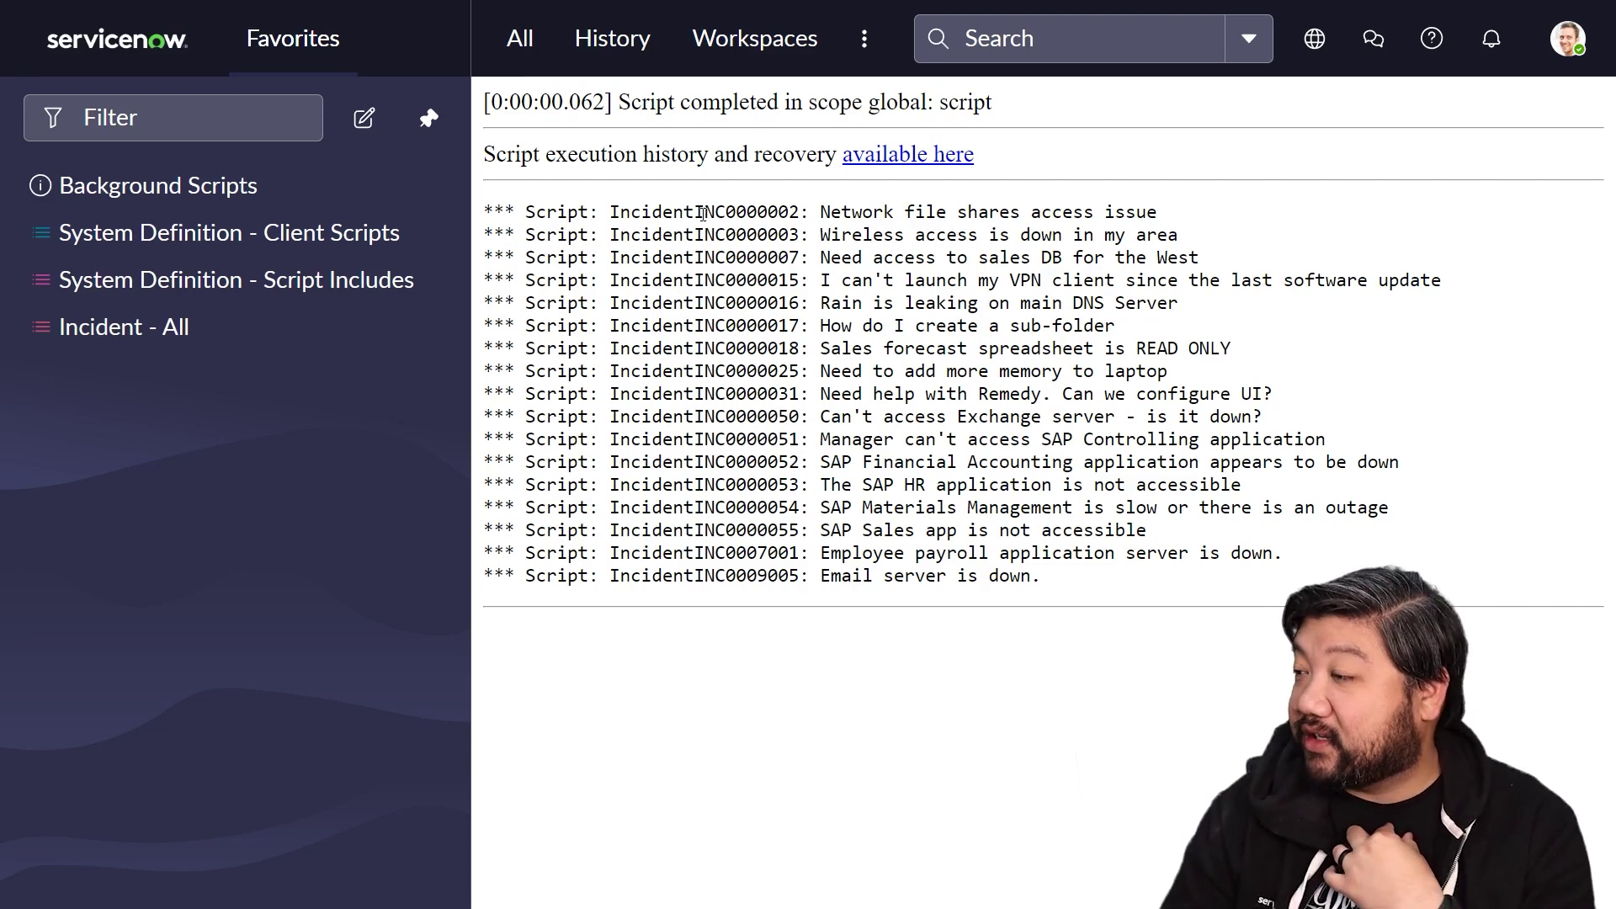
pyautogui.moveTo(698, 211); pyautogui.dragTo(817, 220)
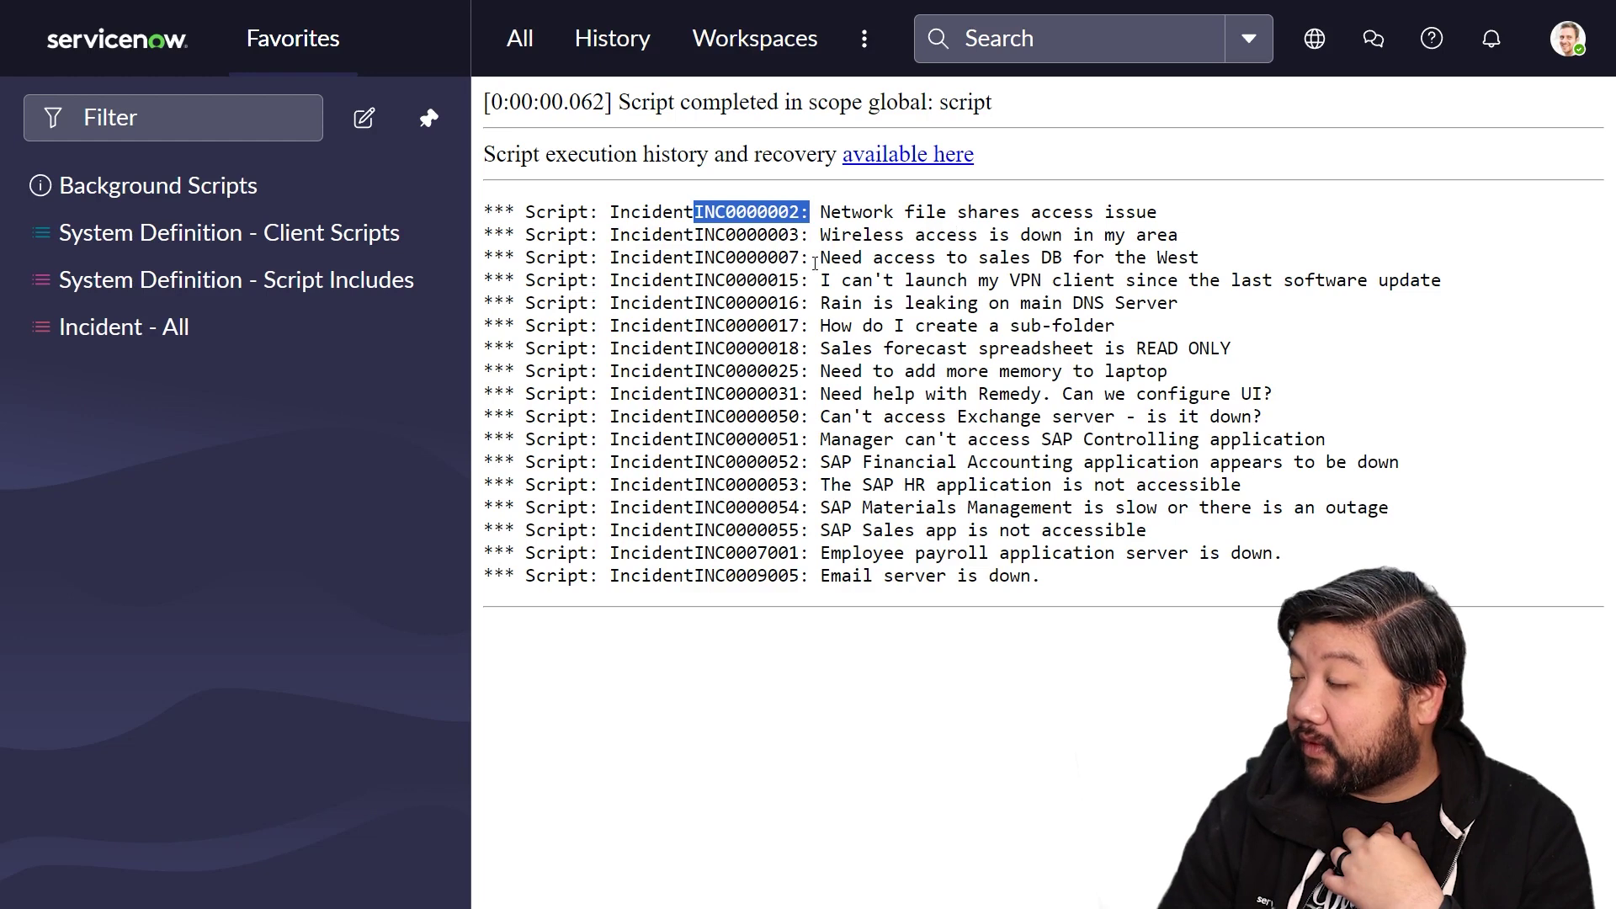
pyautogui.click(877, 242)
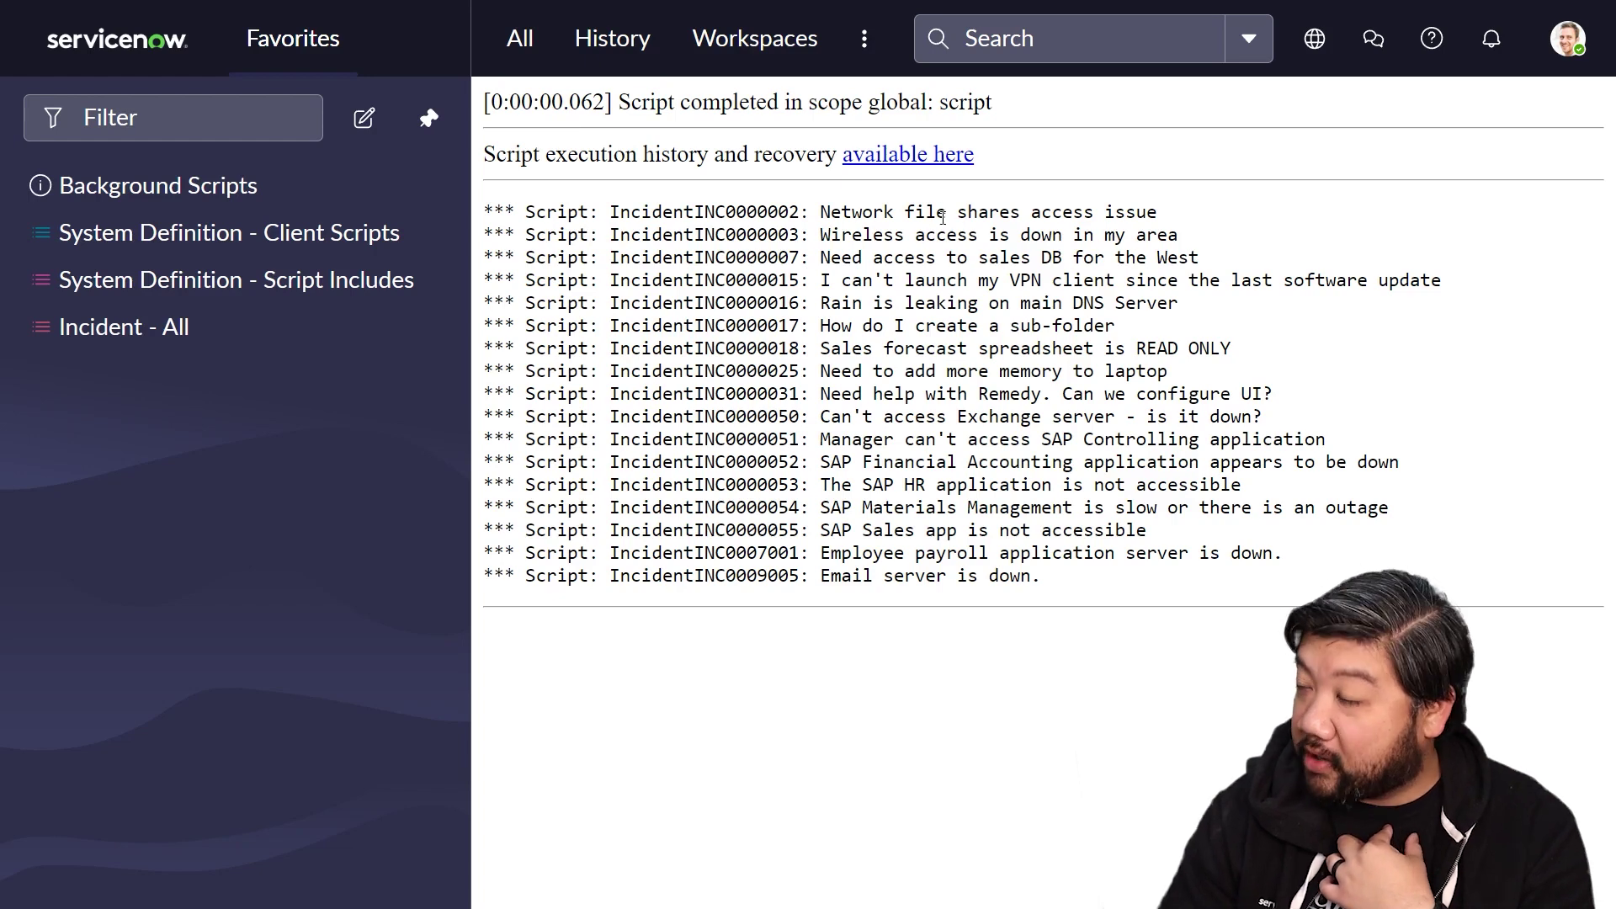
pyautogui.moveTo(714, 212); pyautogui.dragTo(793, 236)
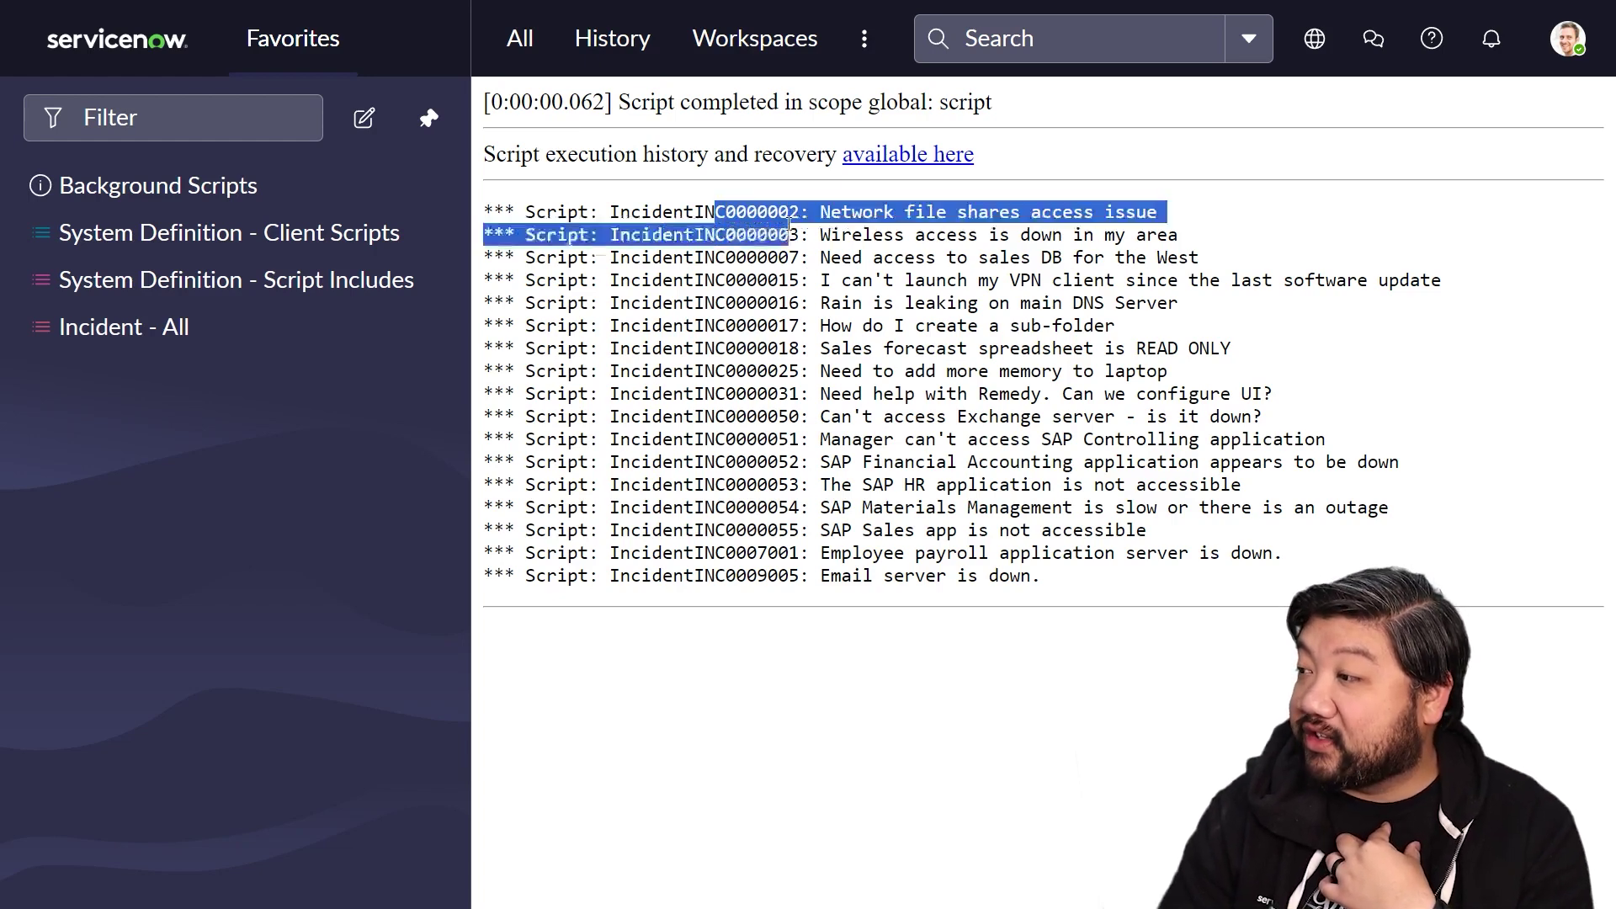
pyautogui.click(869, 223)
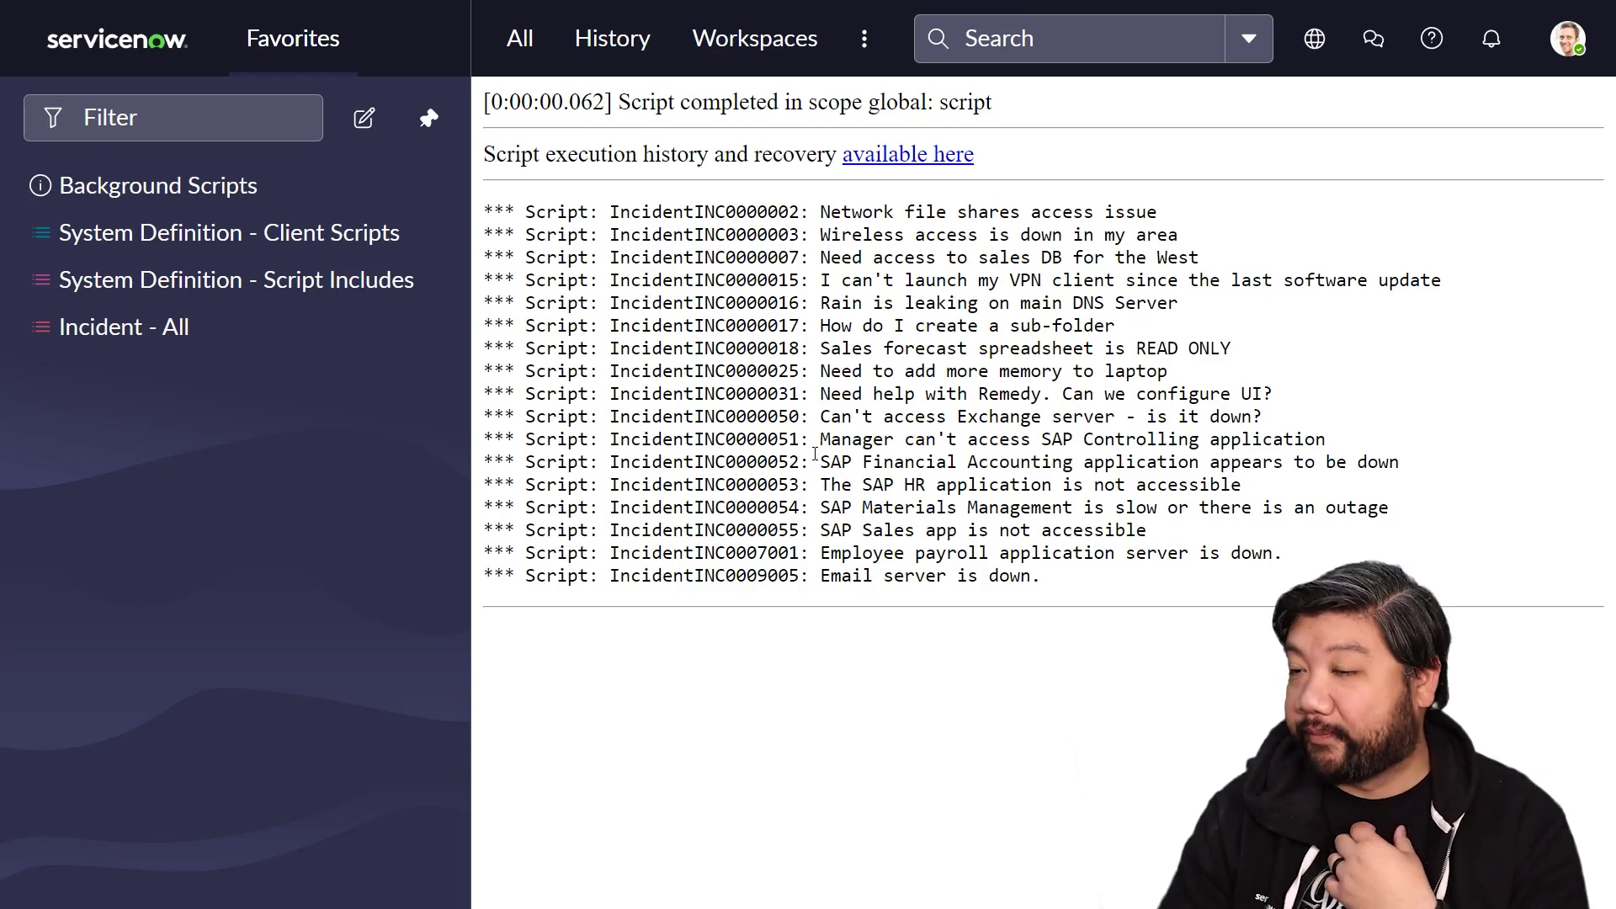
pyautogui.hotkey('alt', 'Left')
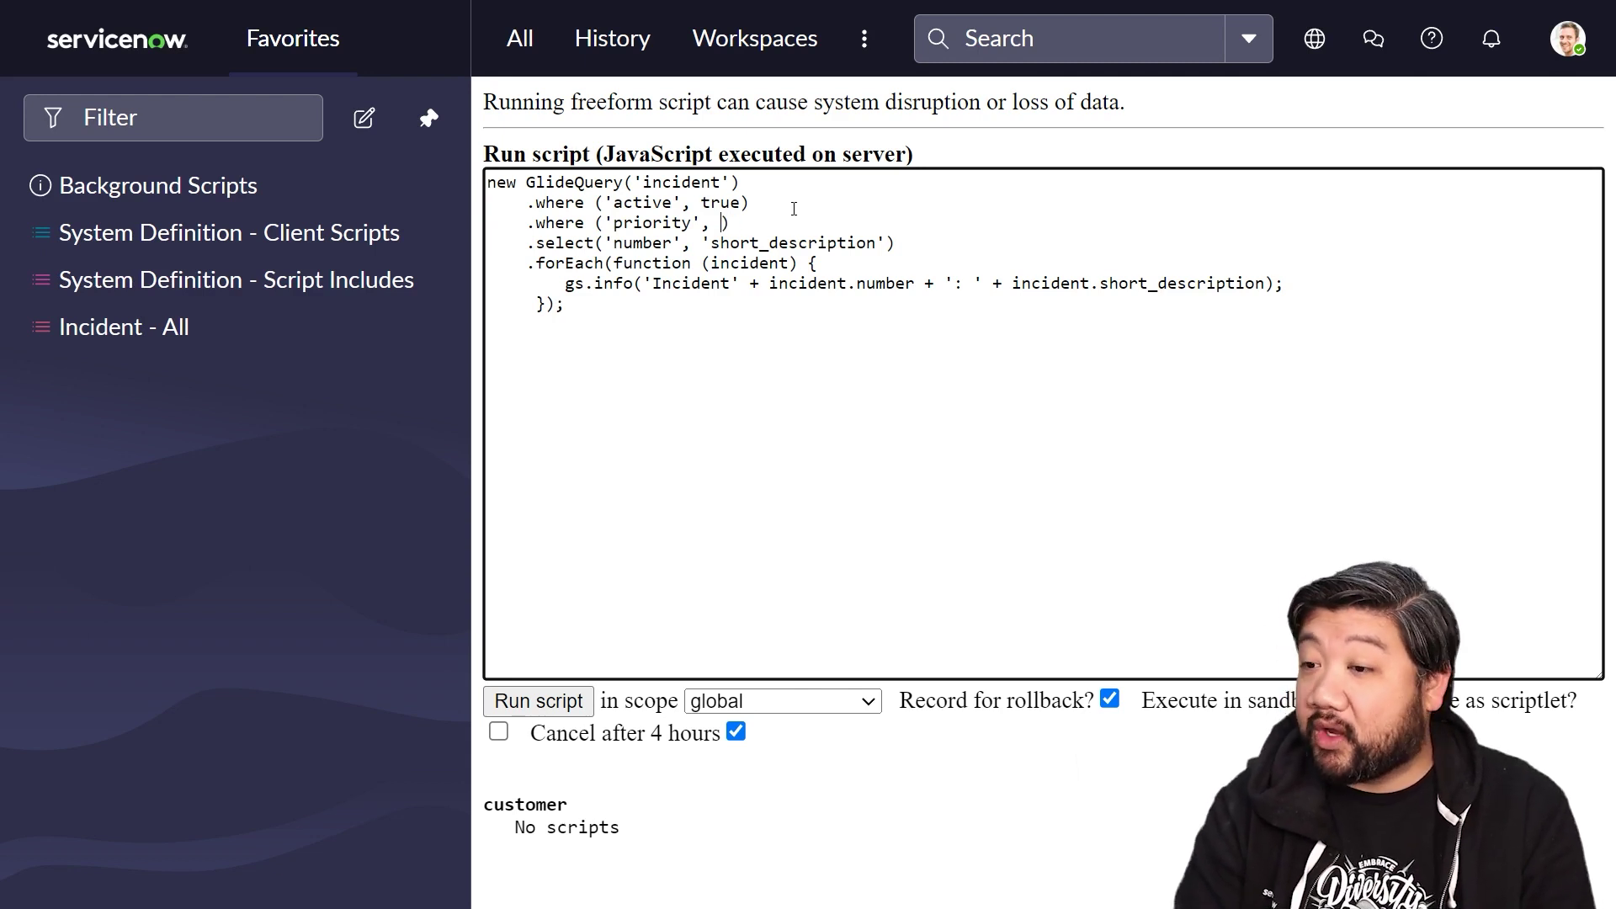
# - Filter priority greater than 2, order by sys_created_on, and limit results to 10
pyautogui.press('BackSpace')
pyautogui.write("'>")
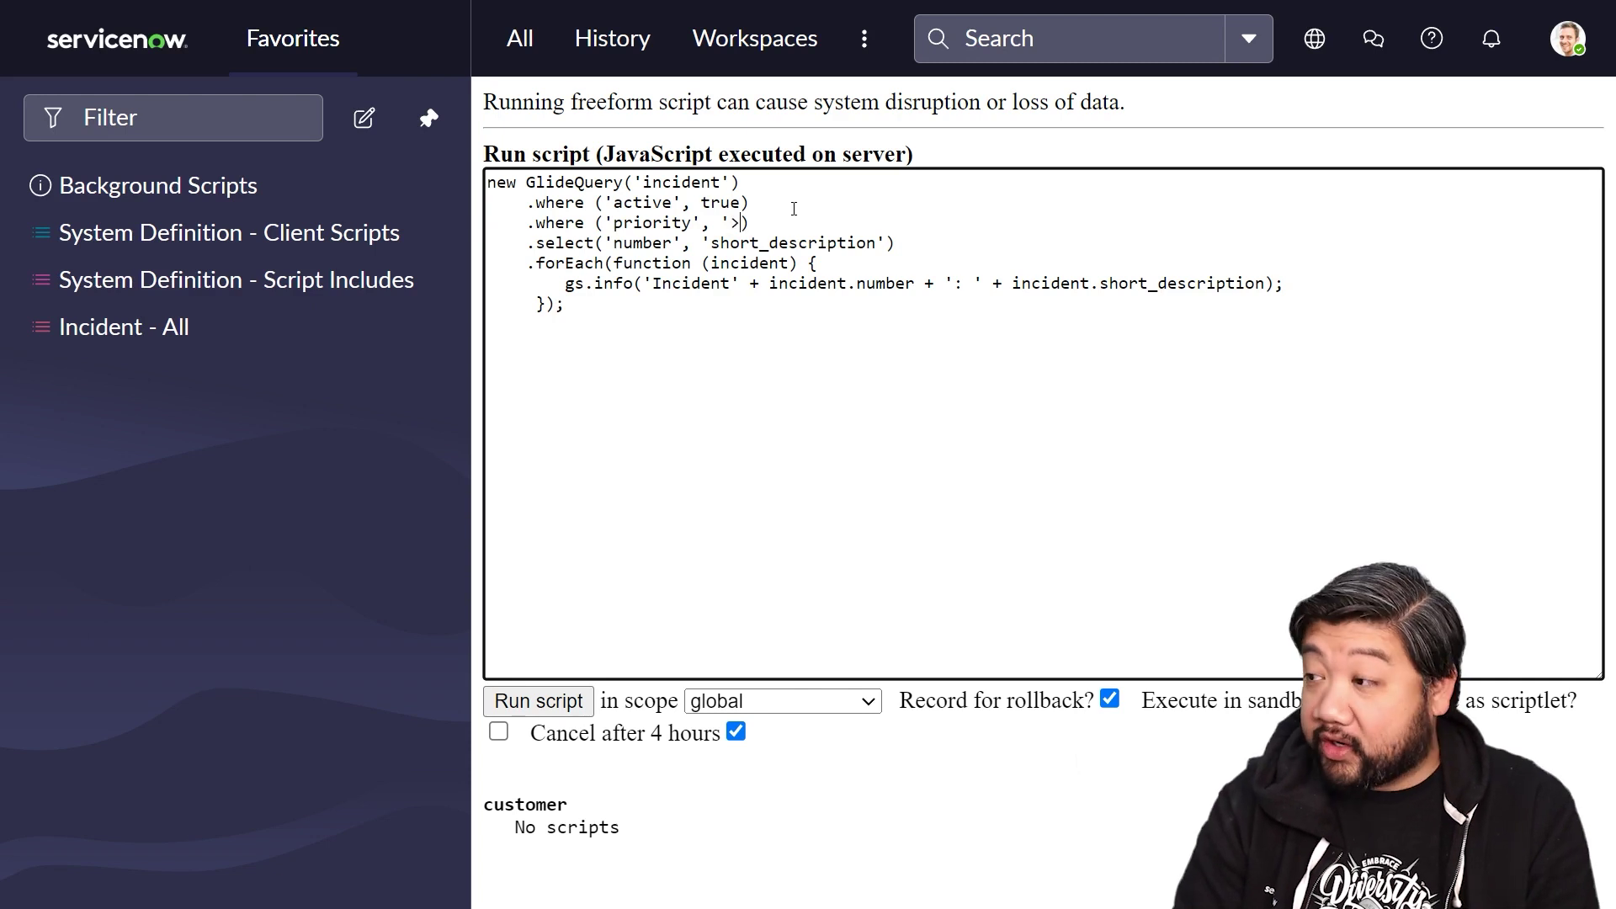
pyautogui.write("' , 2")
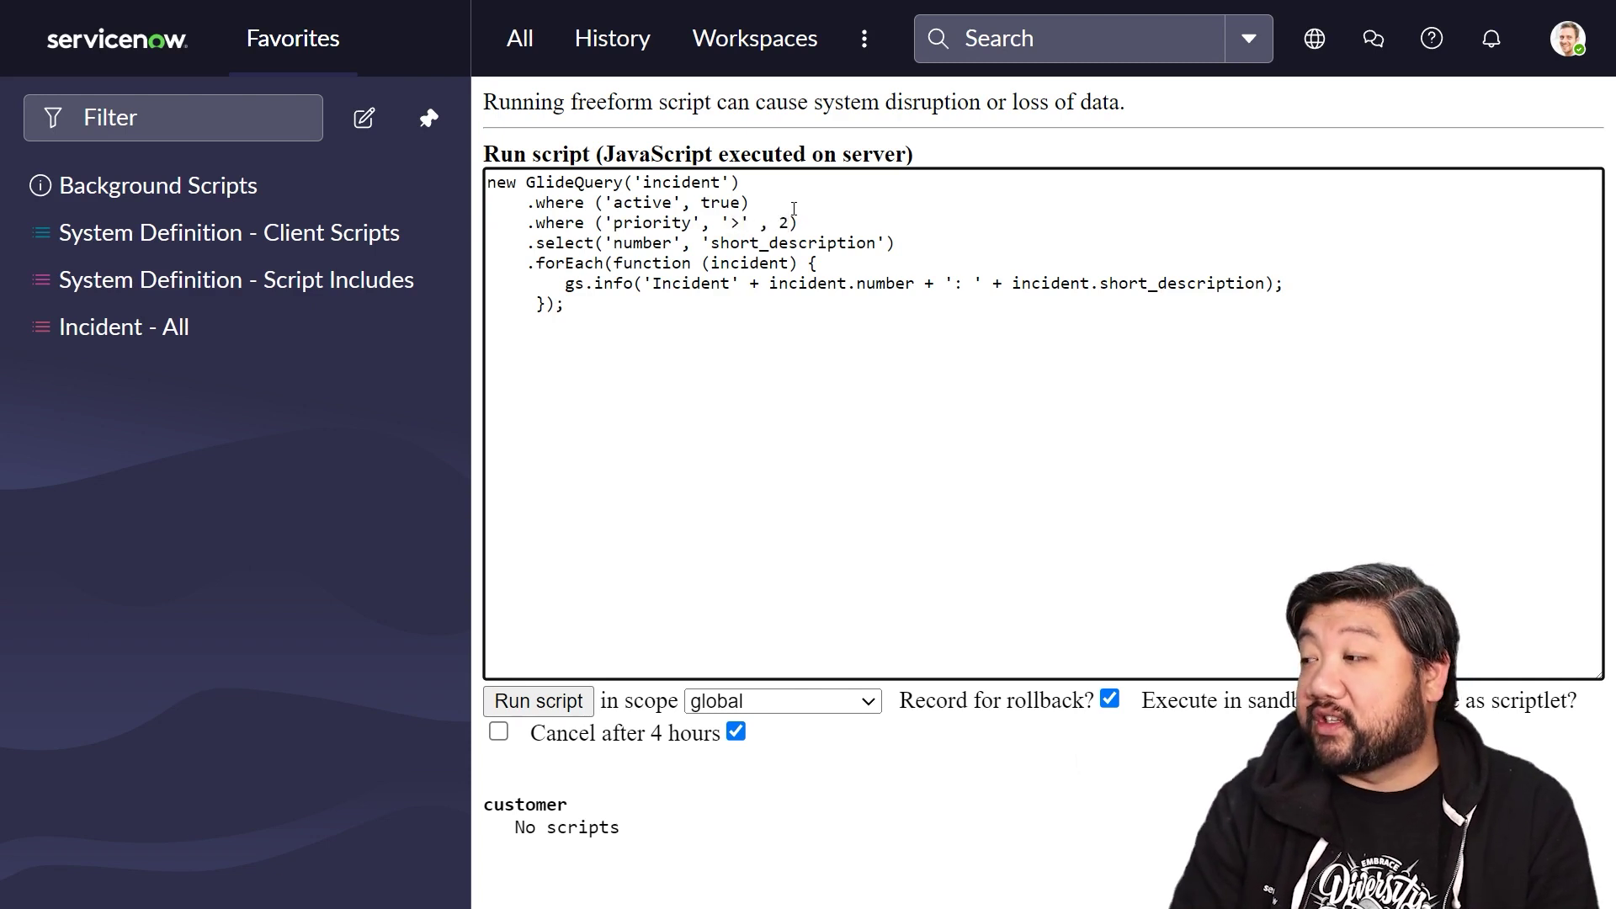
pyautogui.press('End')
pyautogui.press('Return')
pyautogui.write('.')
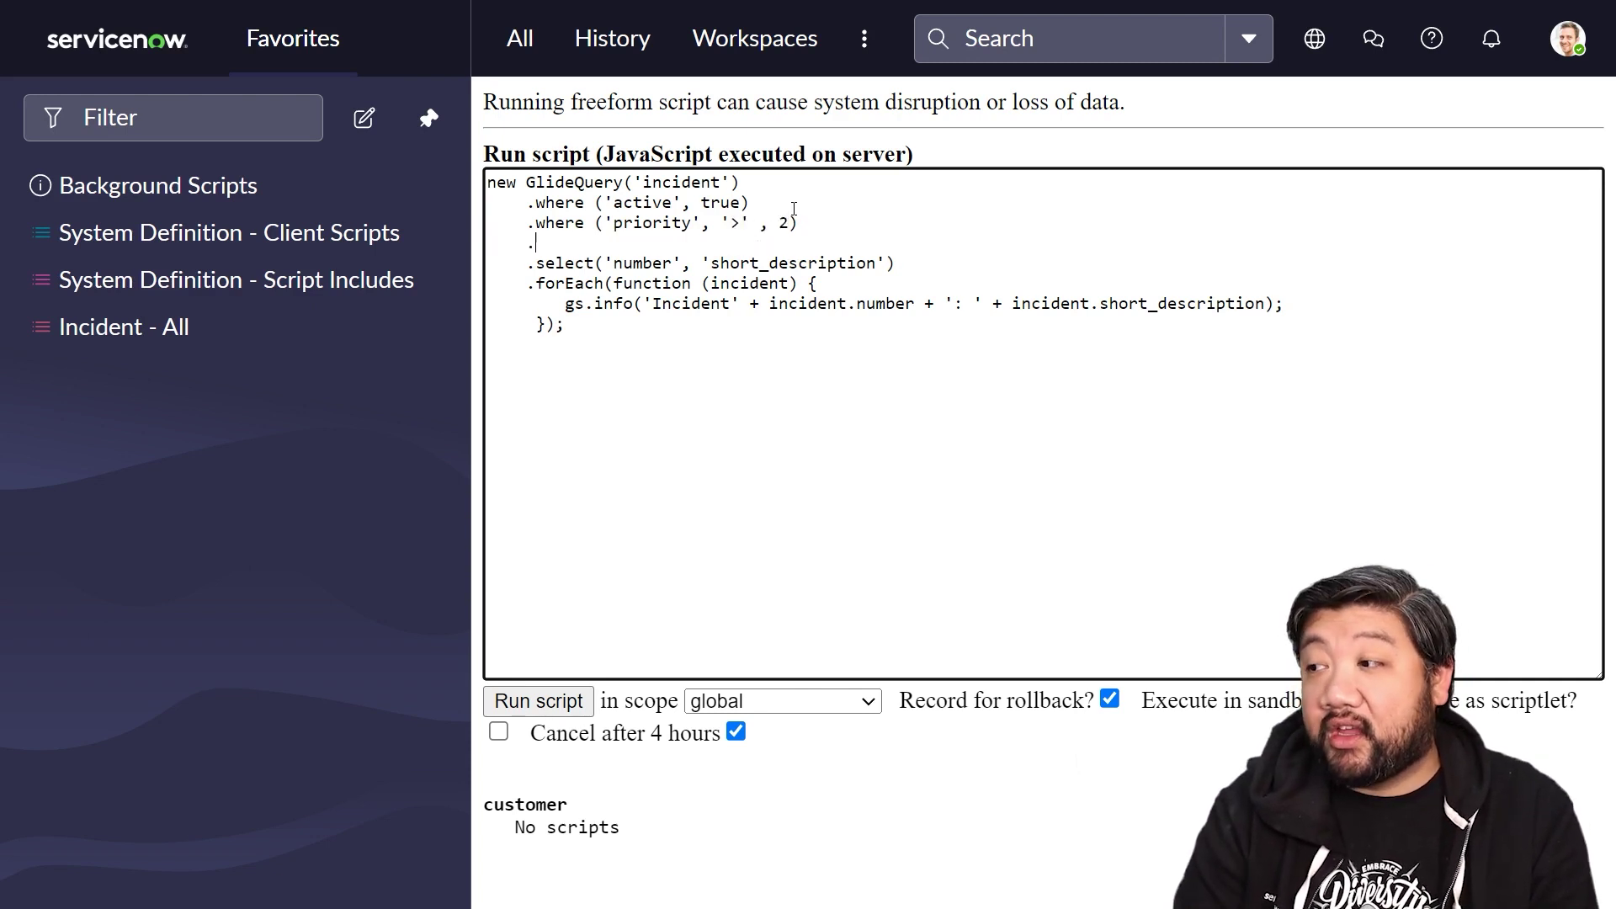
pyautogui.write("orderBy('")
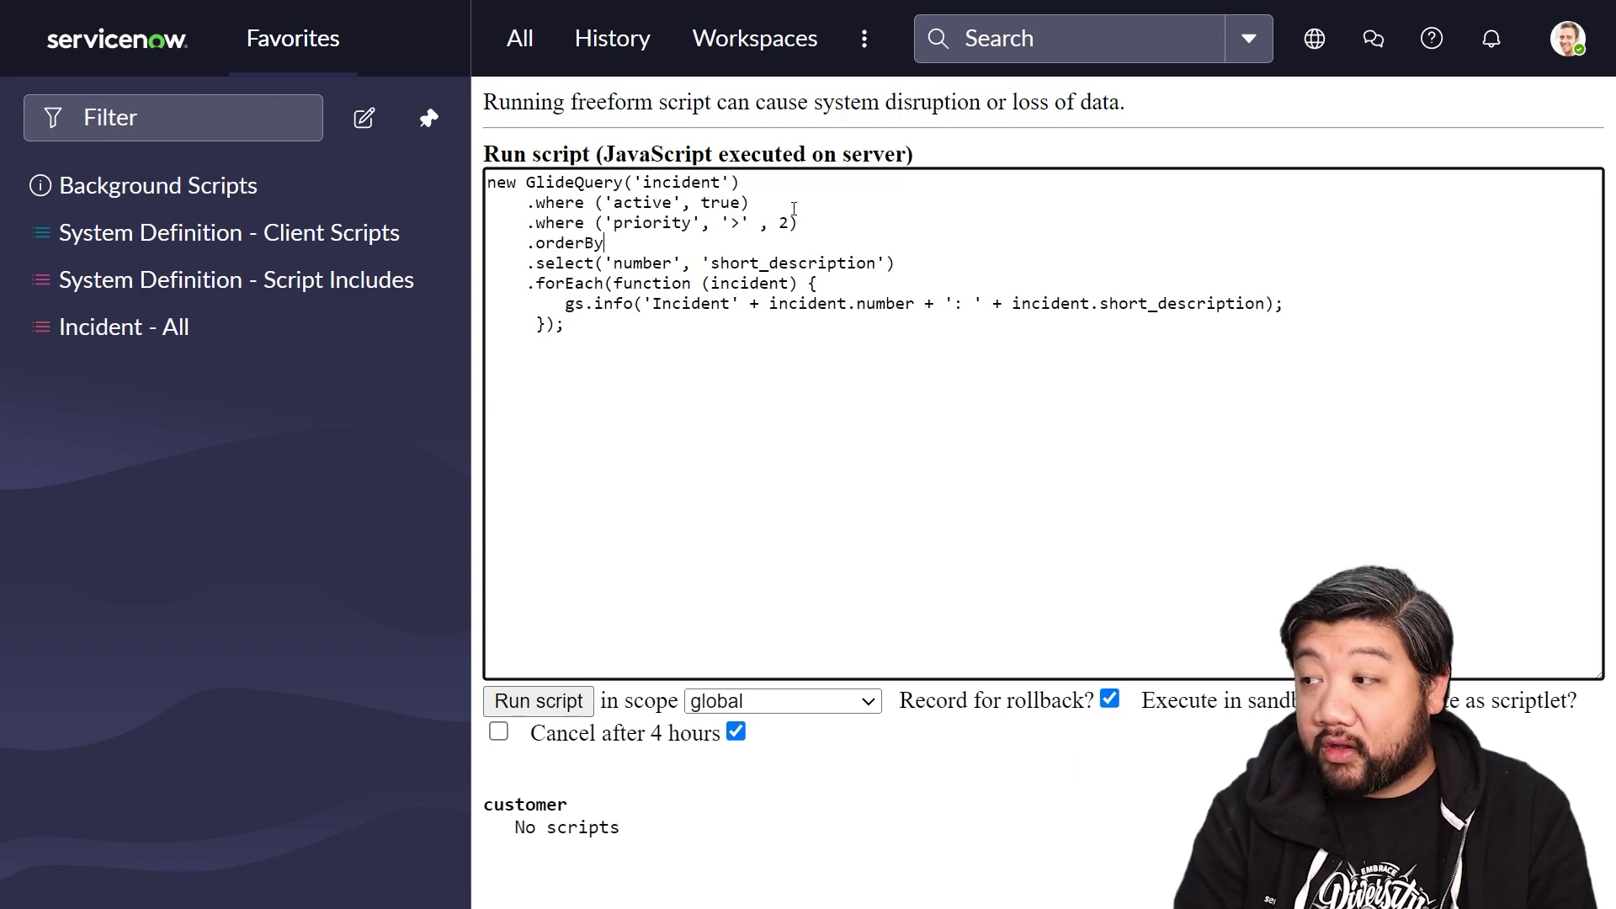
pyautogui.write('sys')
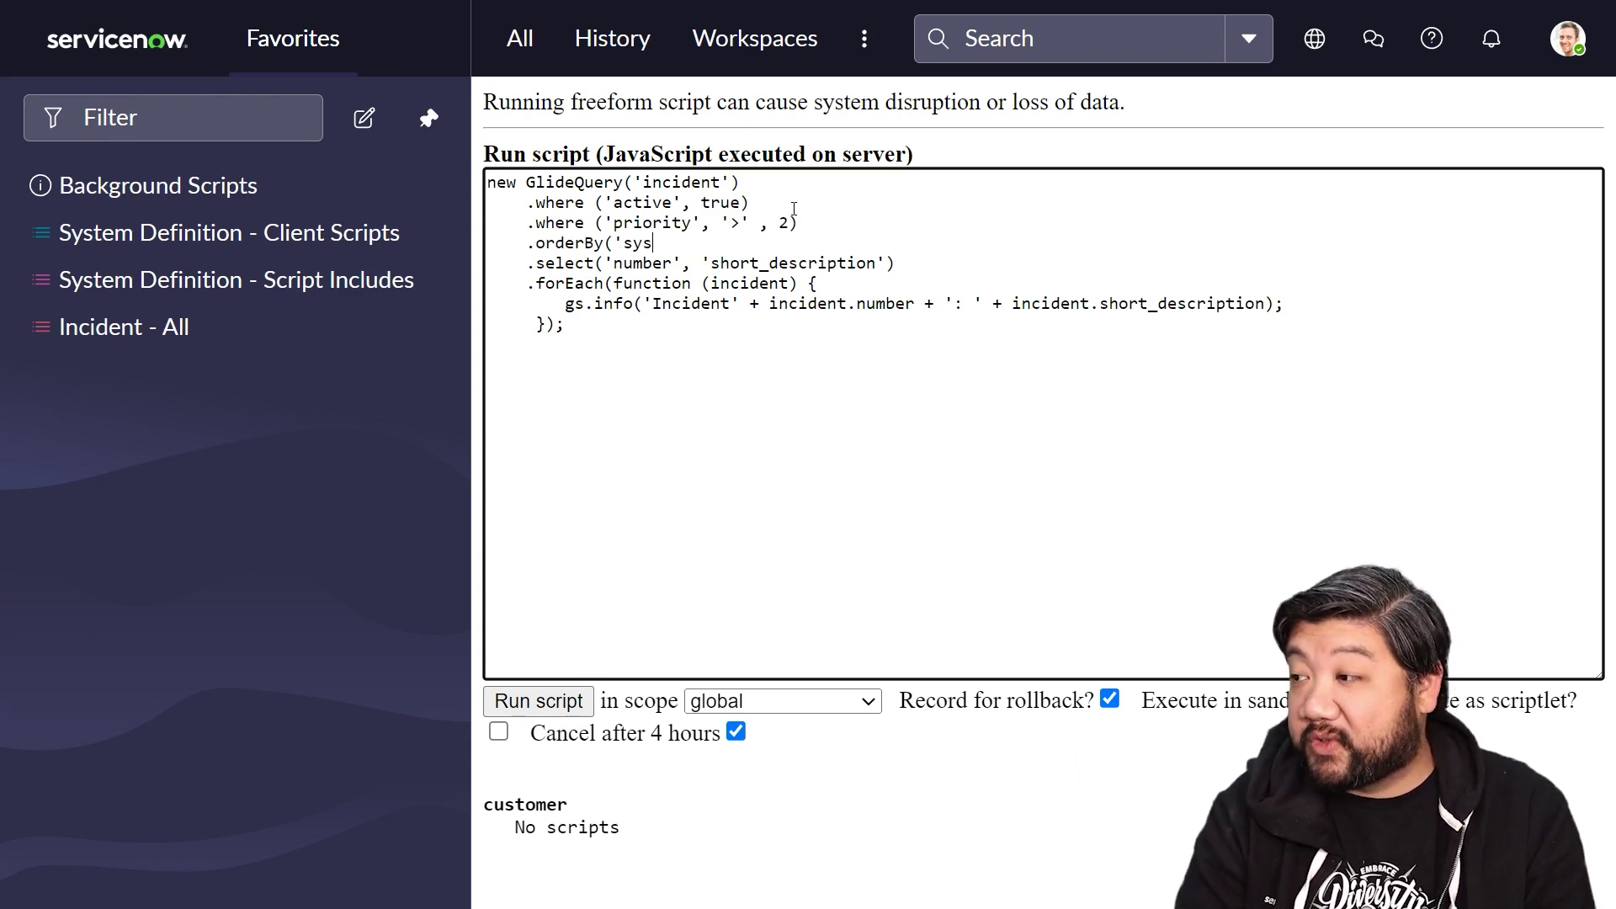
pyautogui.write('_created')
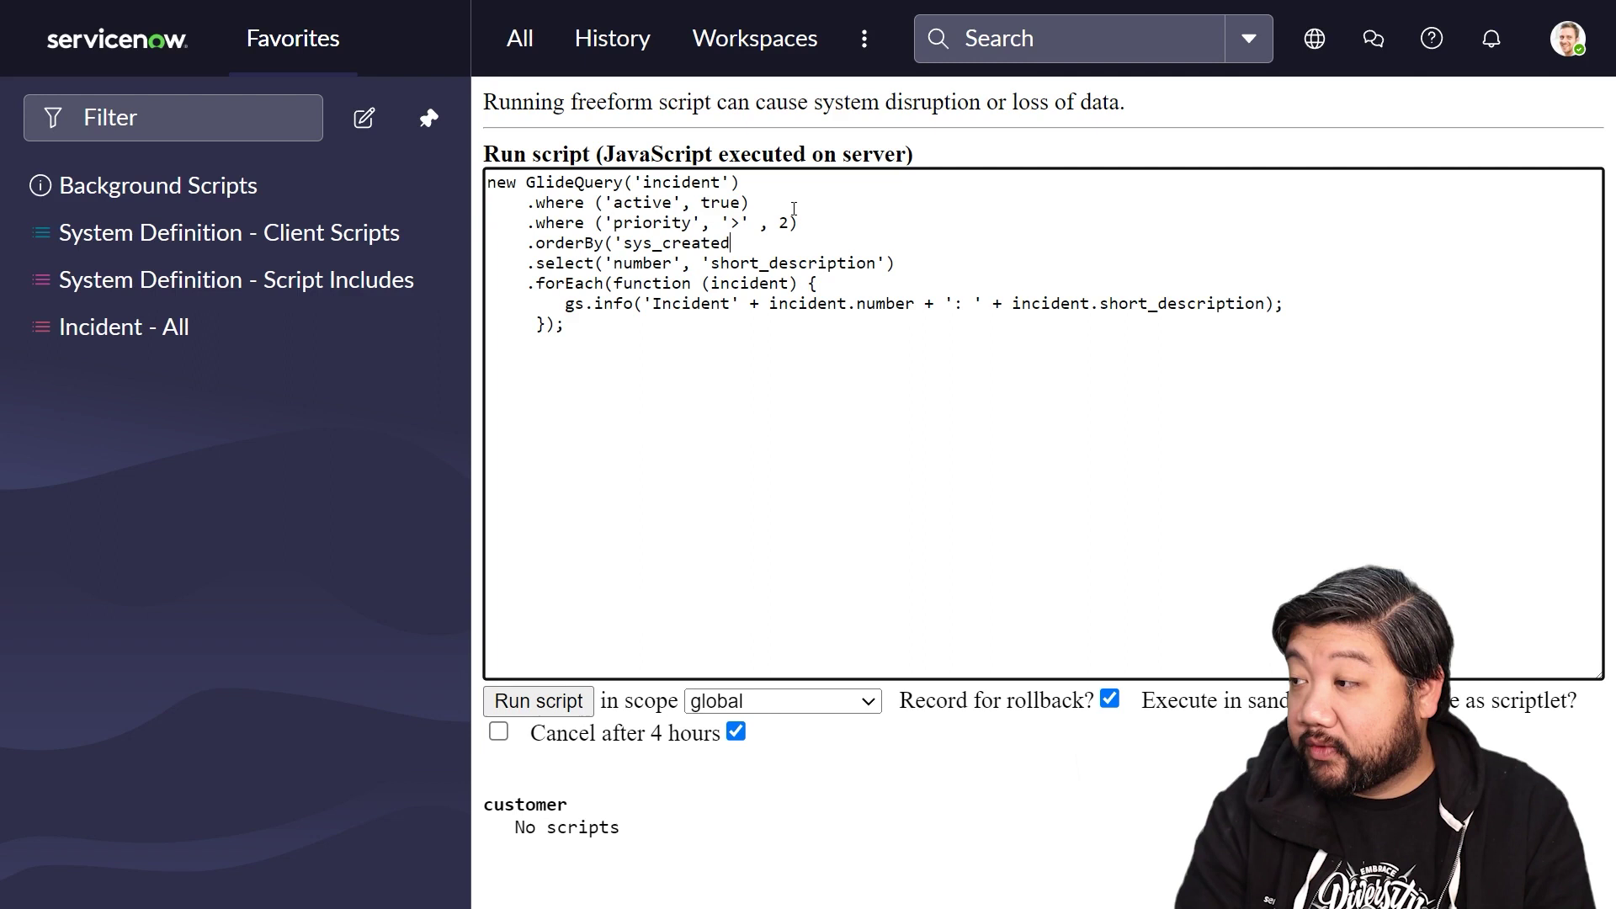
pyautogui.write("_on')")
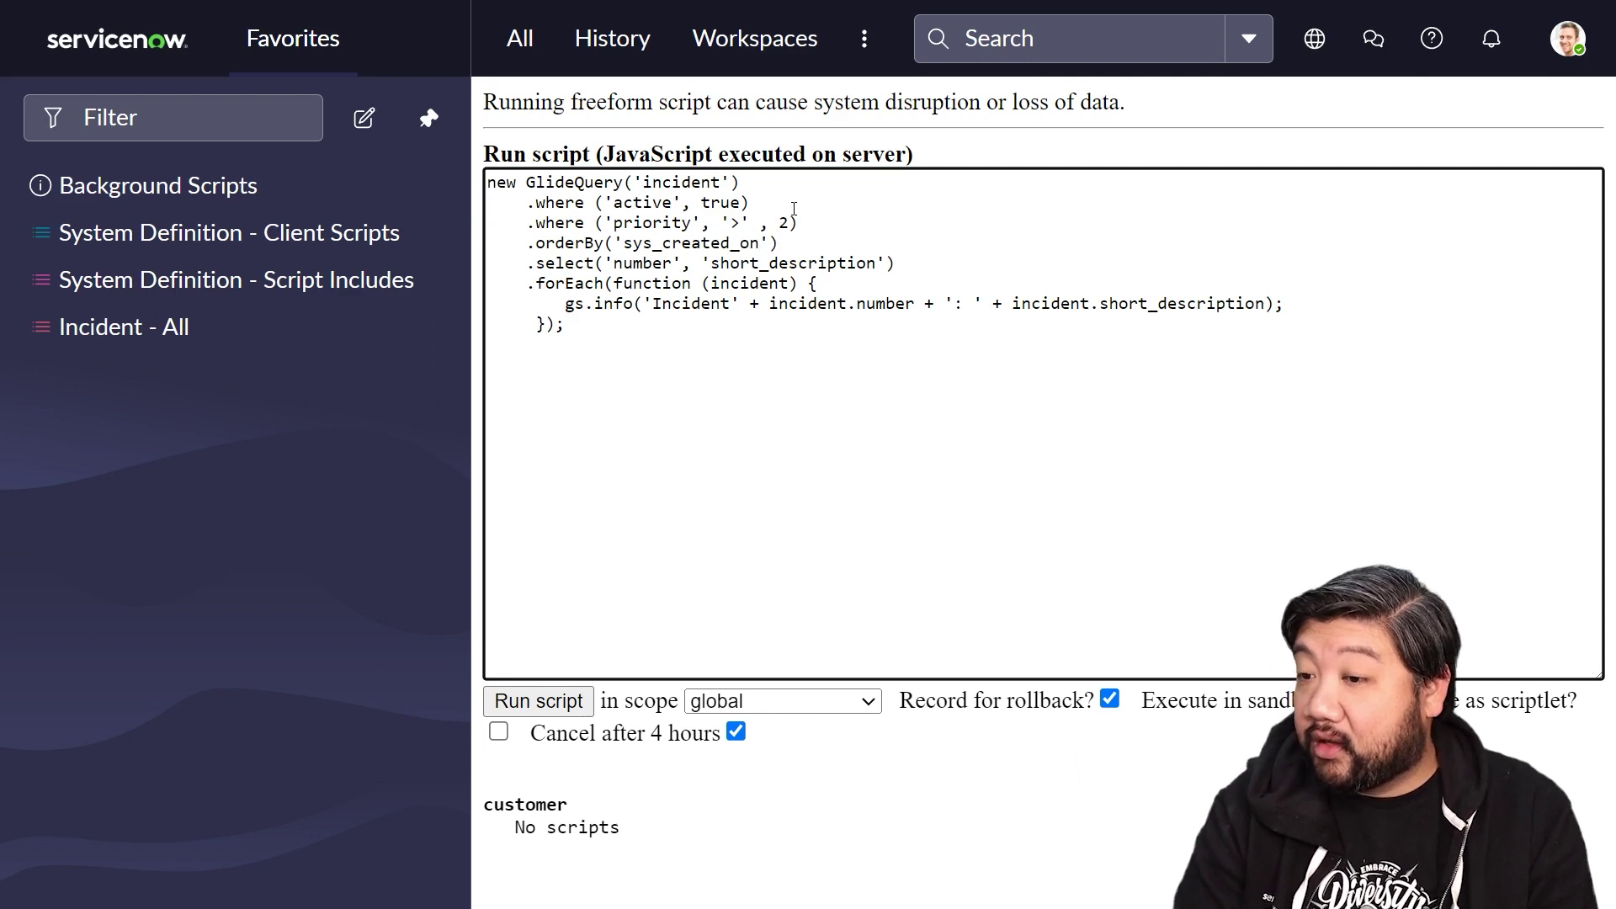
pyautogui.press('Return')
pyautogui.write('.')
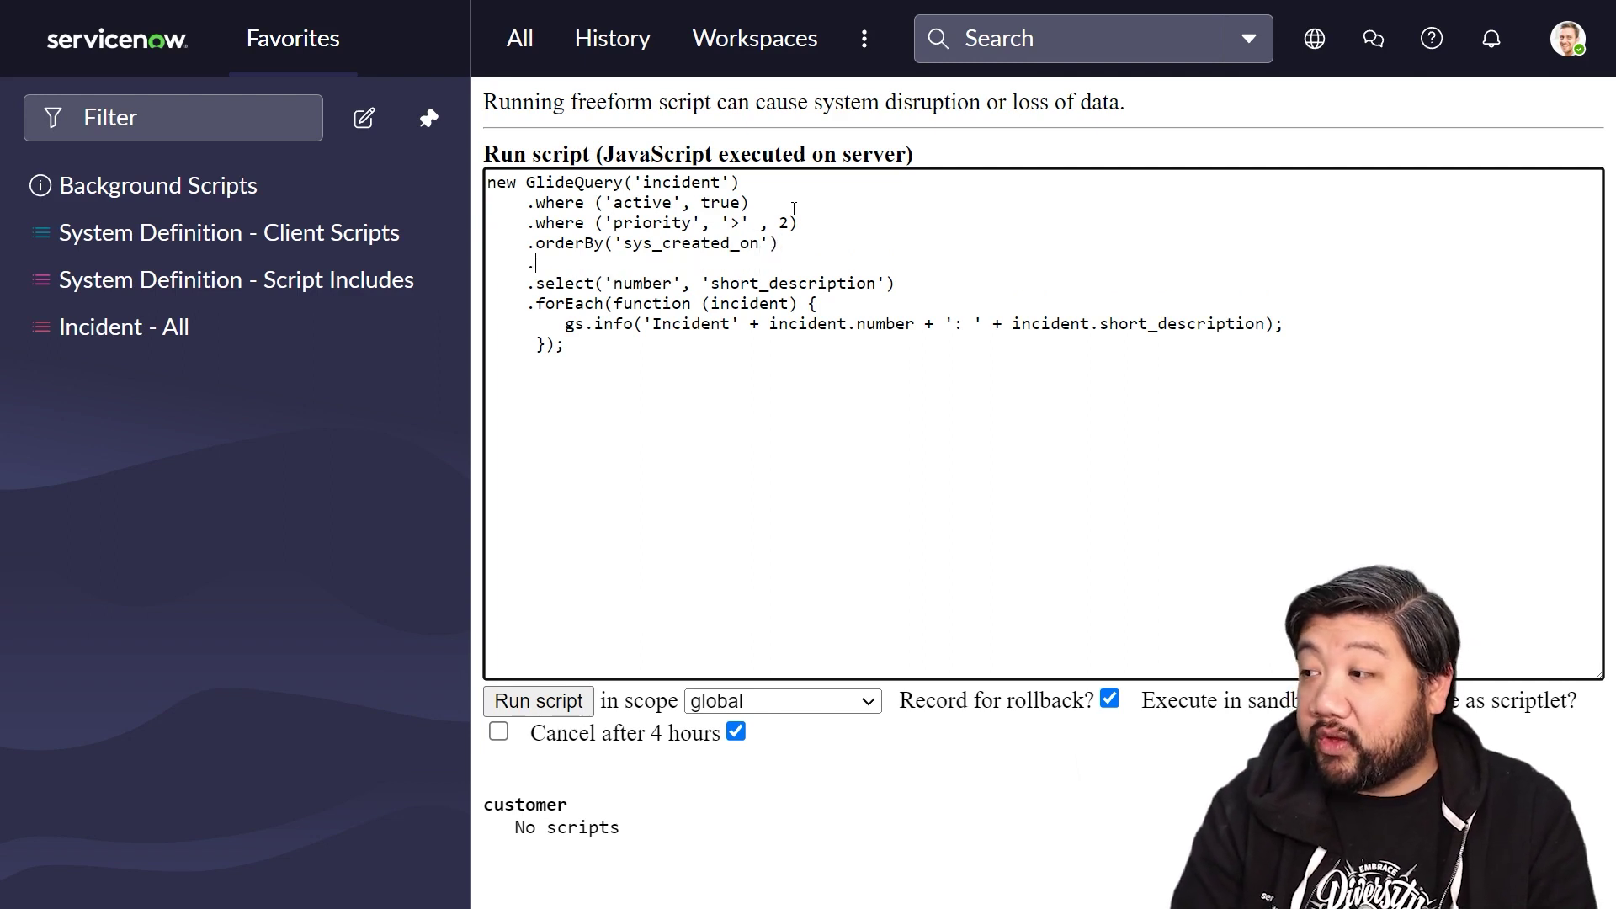
pyautogui.write('limit(10)')
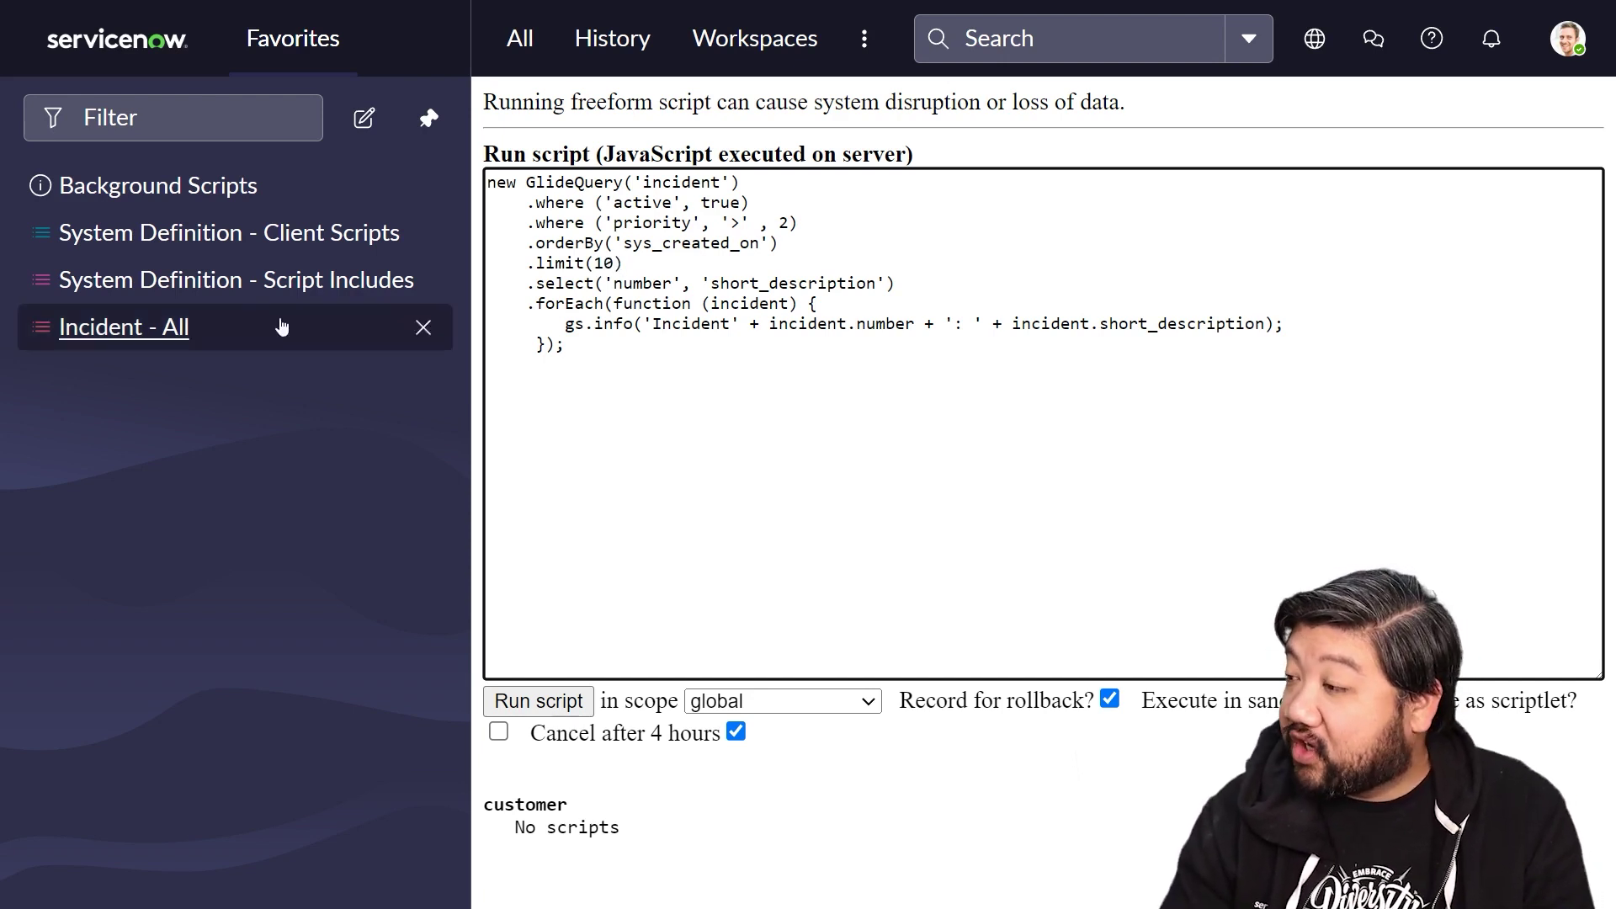
# - Select sys_created_on instead of short_description in the query
pyautogui.doubleClick(711, 242)
pyautogui.hotkey('ctrl', 'c')
pyautogui.doubleClick(782, 284)
pyautogui.hotkey('ctrl', 'v')
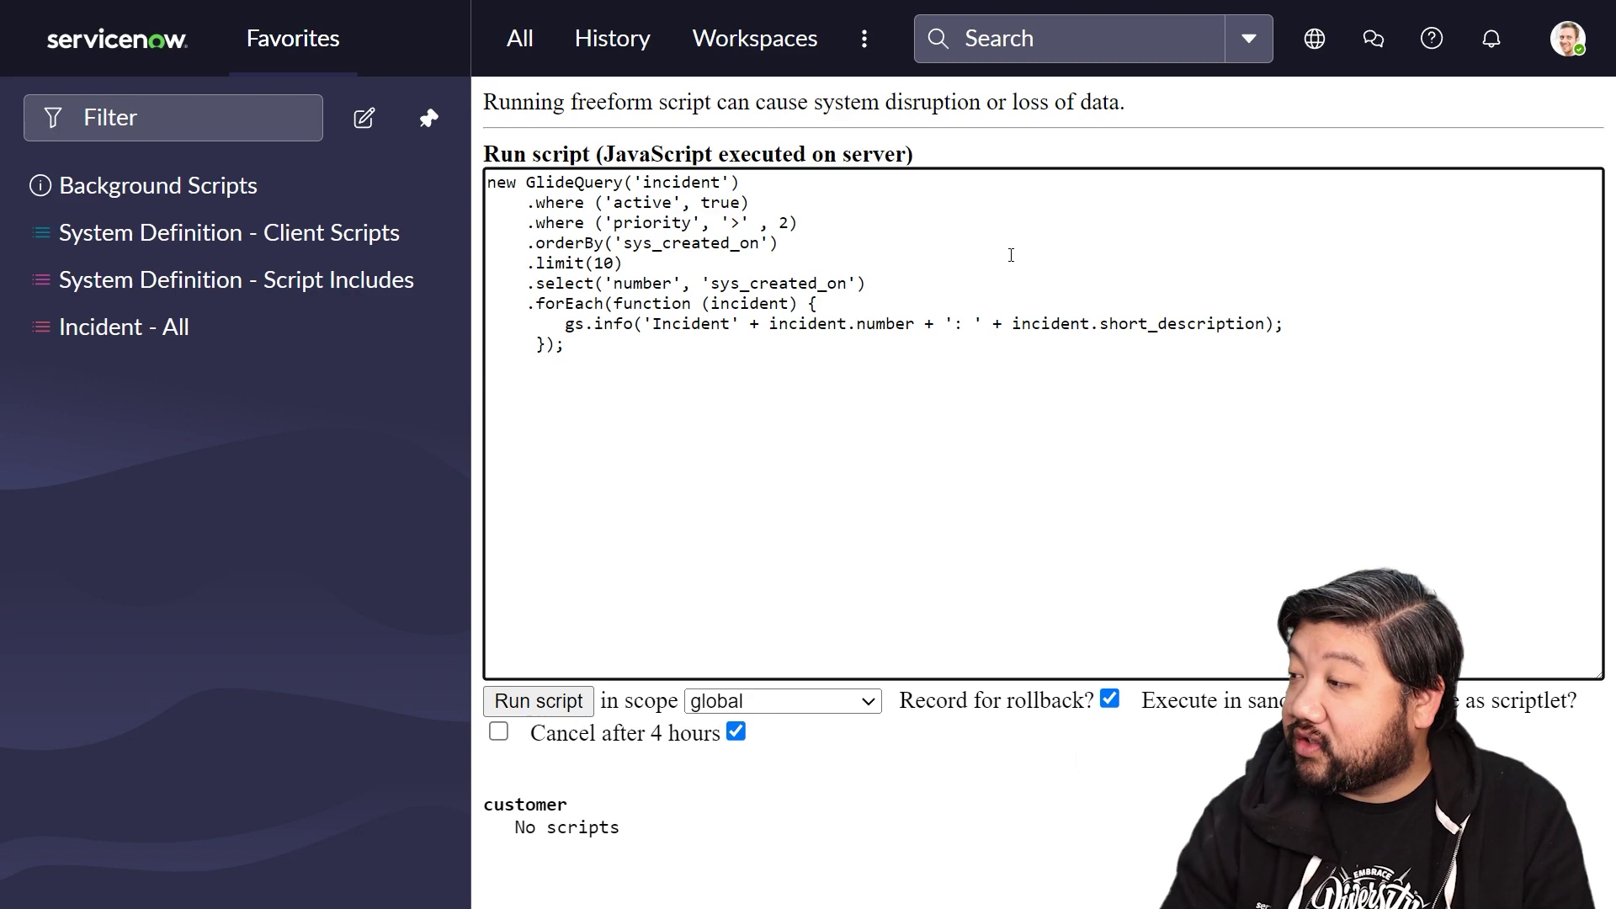
# - Log 'Incident <number> was created on <sys_created_on>' and run the script
pyautogui.click(729, 323)
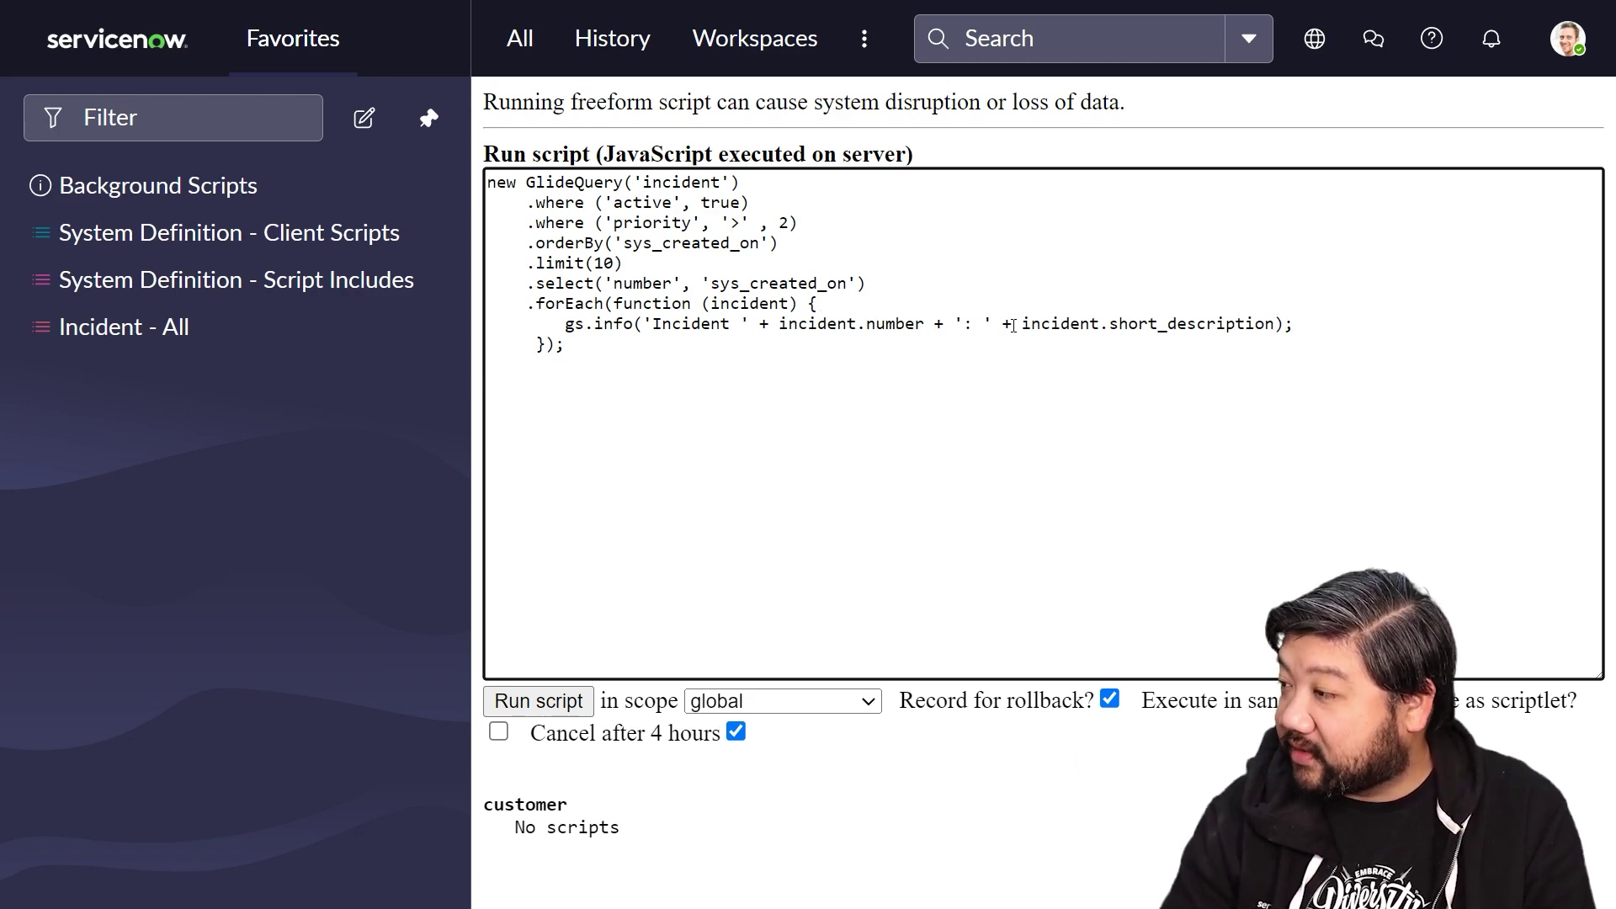
pyautogui.doubleClick(764, 283)
pyautogui.hotkey('ctrl', 'c')
pyautogui.doubleClick(1178, 323)
pyautogui.hotkey('ctrl', 'v')
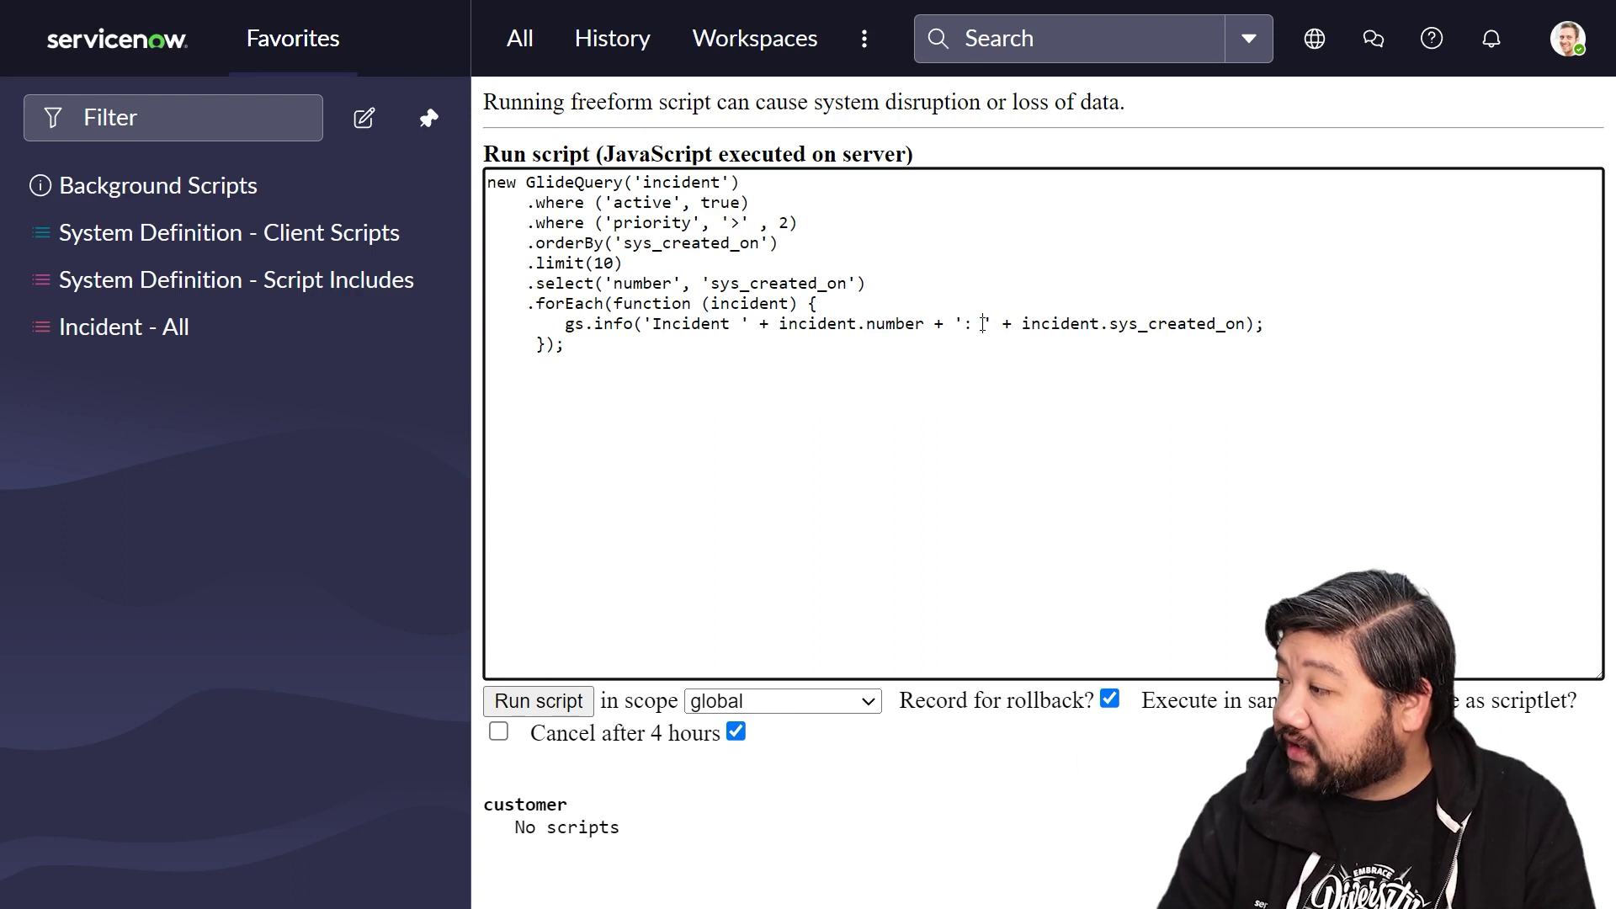
pyautogui.write('wa')
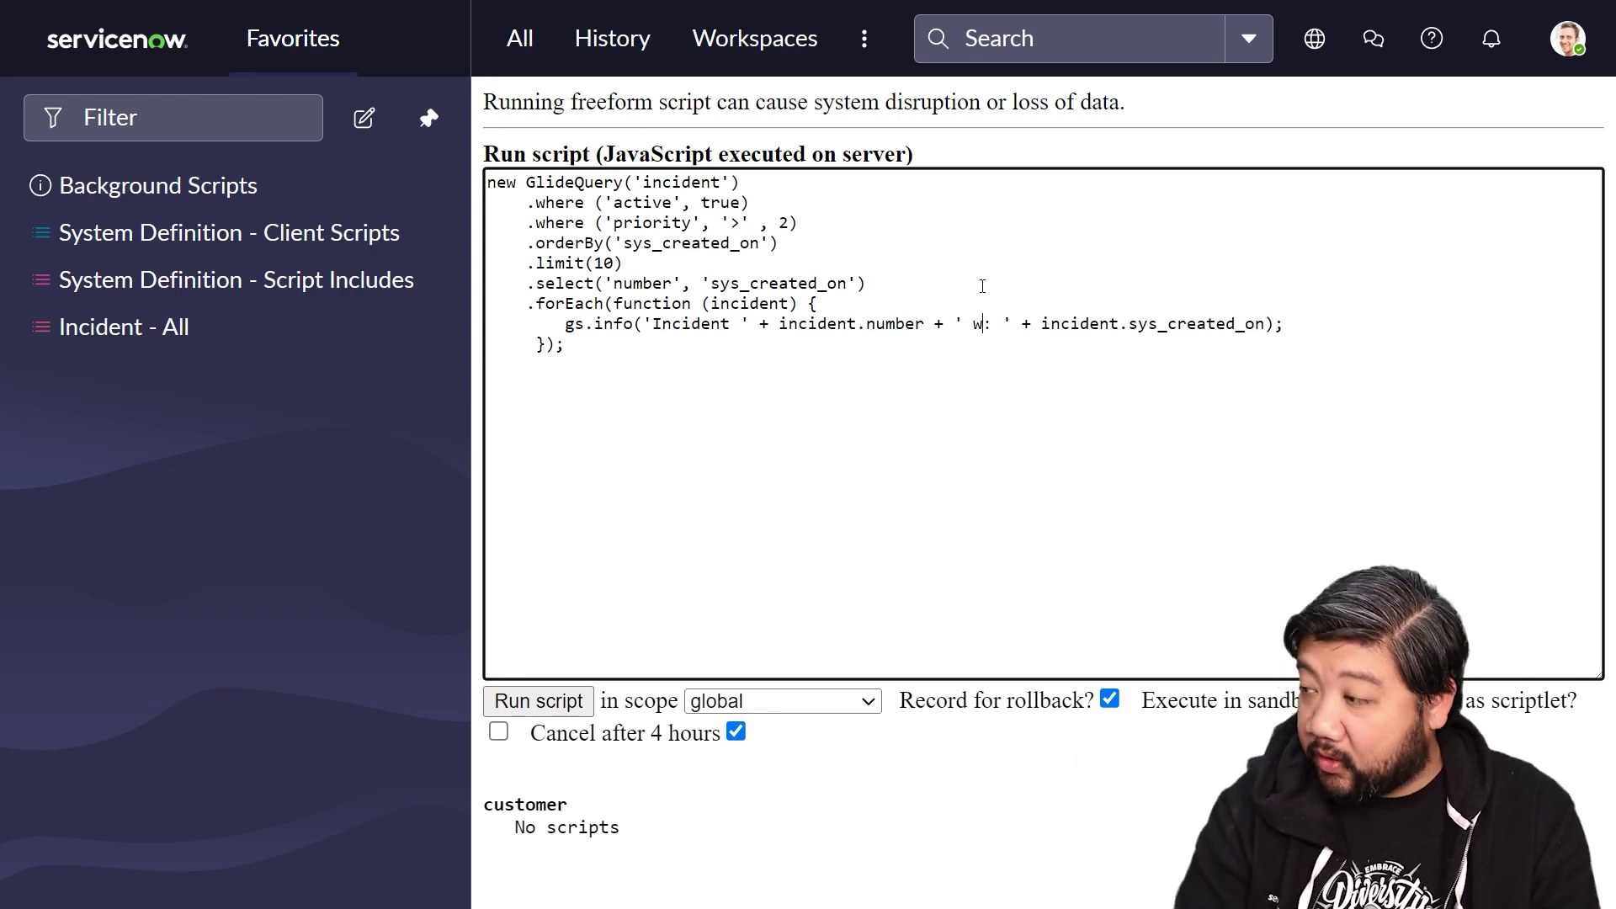
pyautogui.write('s created on')
pyautogui.press('Delete')
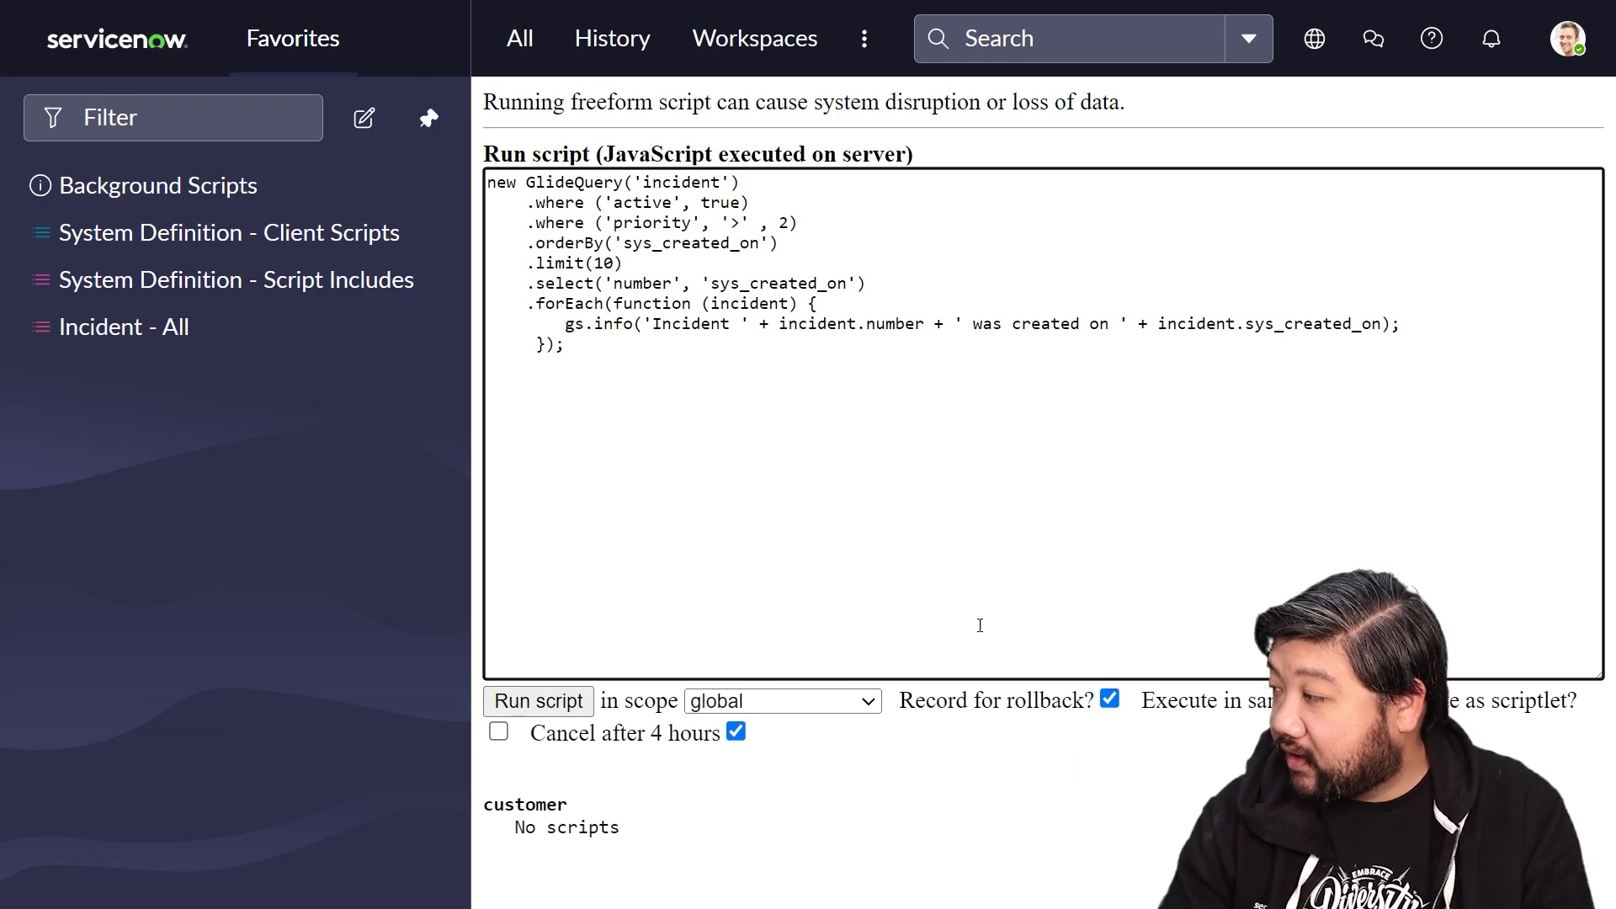
pyautogui.click(539, 702)
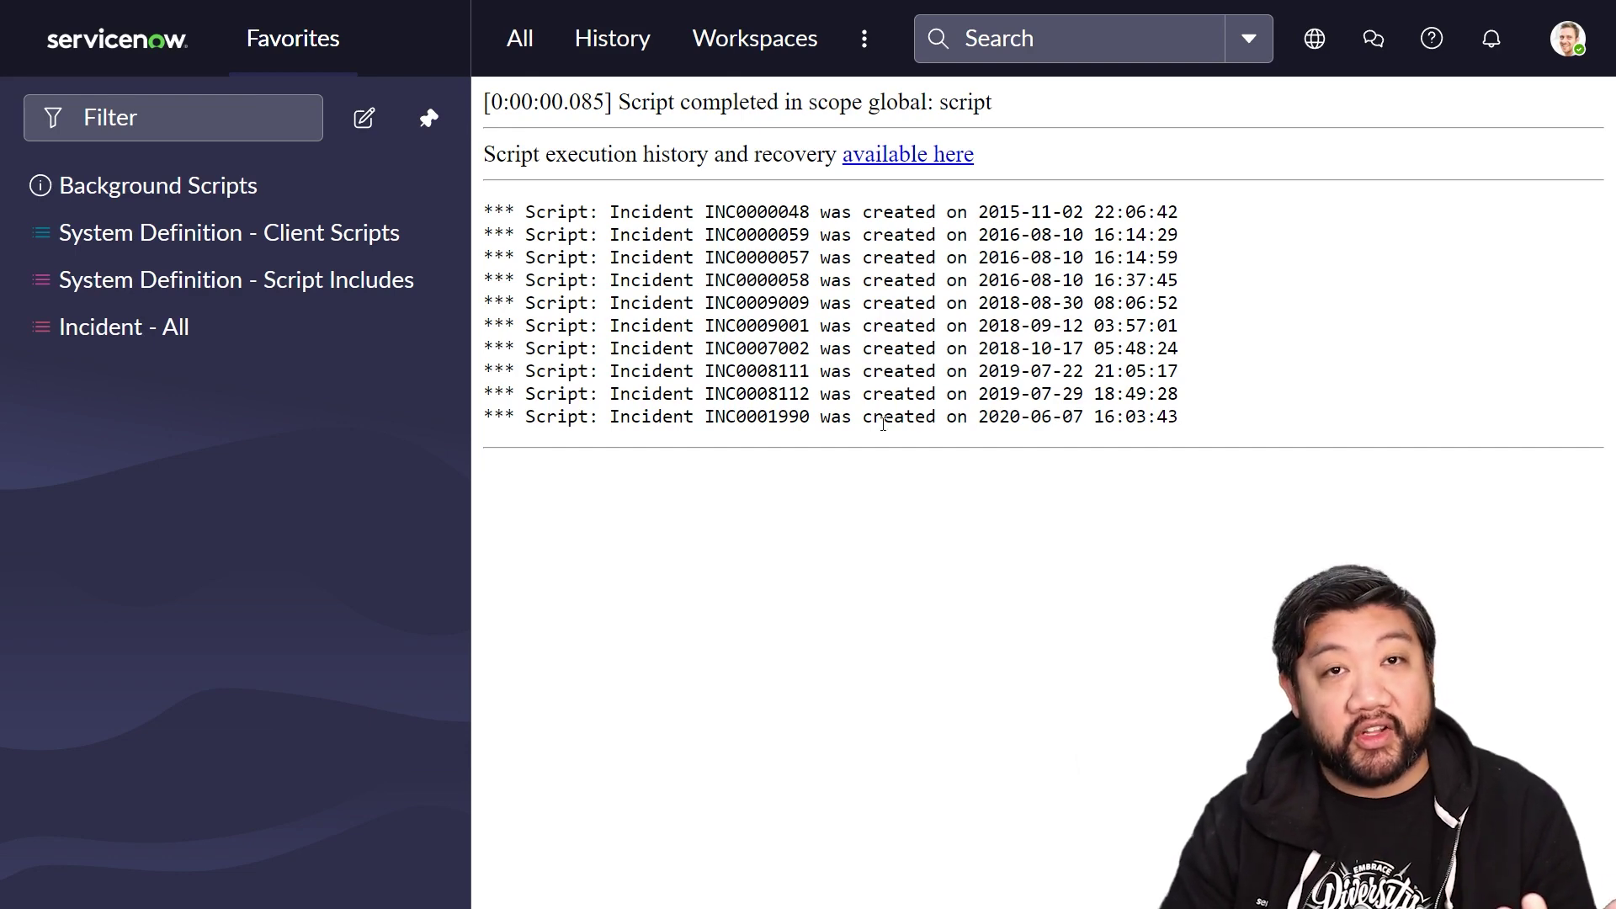
# - Replace the script with var update querying sys_user where active false and last_name 'Duque'
pyautogui.hotkey('ctrl', 'a')
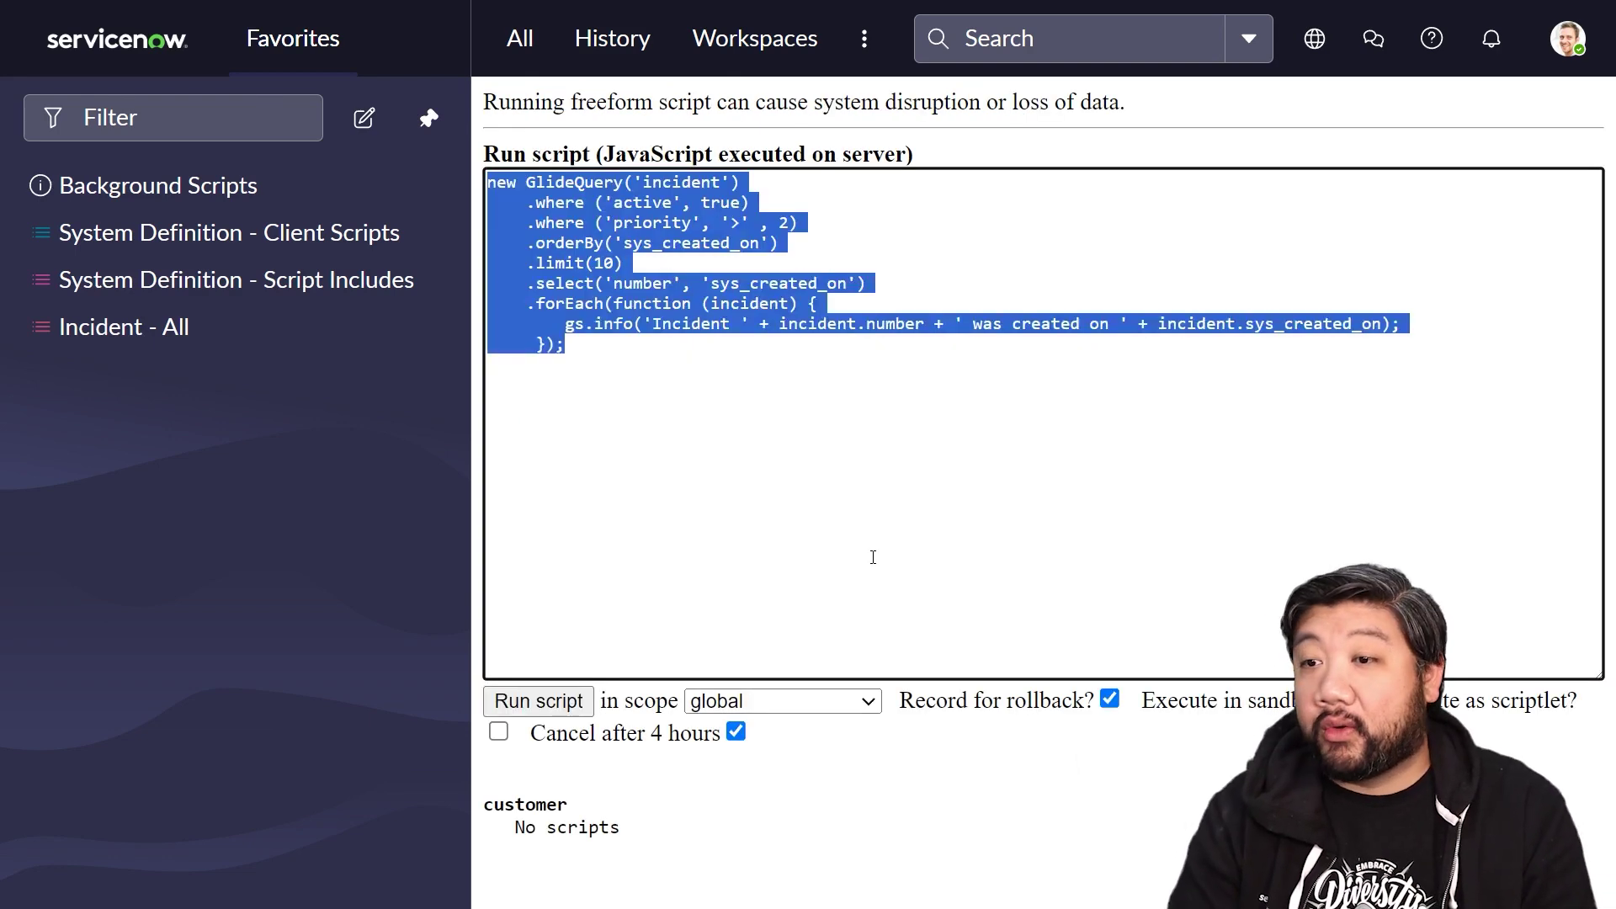
pyautogui.press('BackSpace')
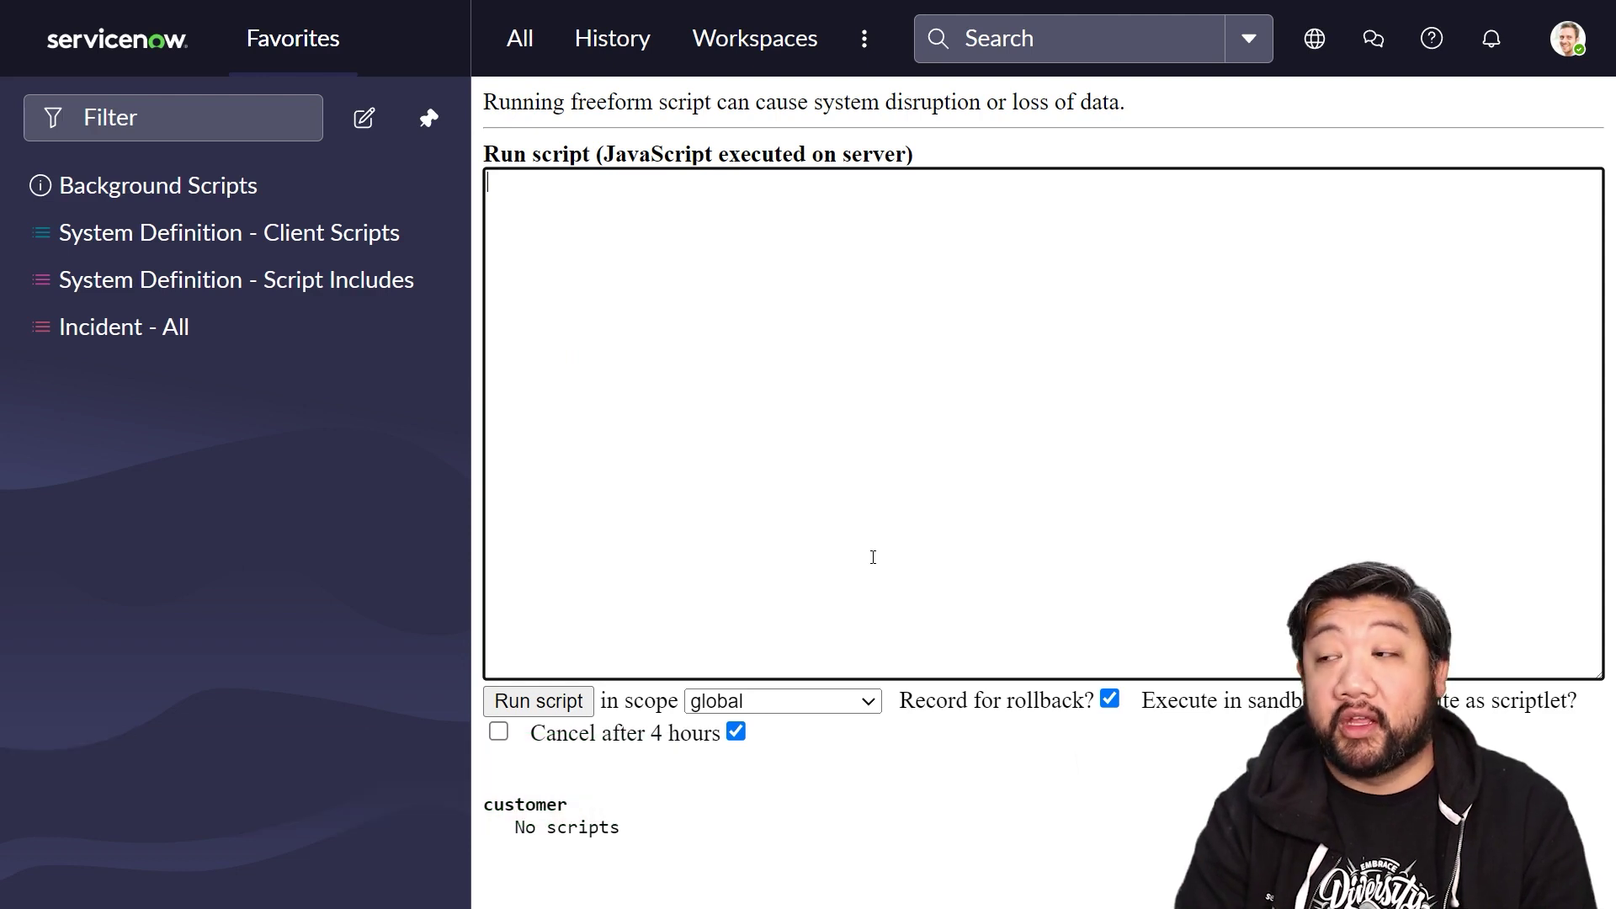
pyautogui.write('var ')
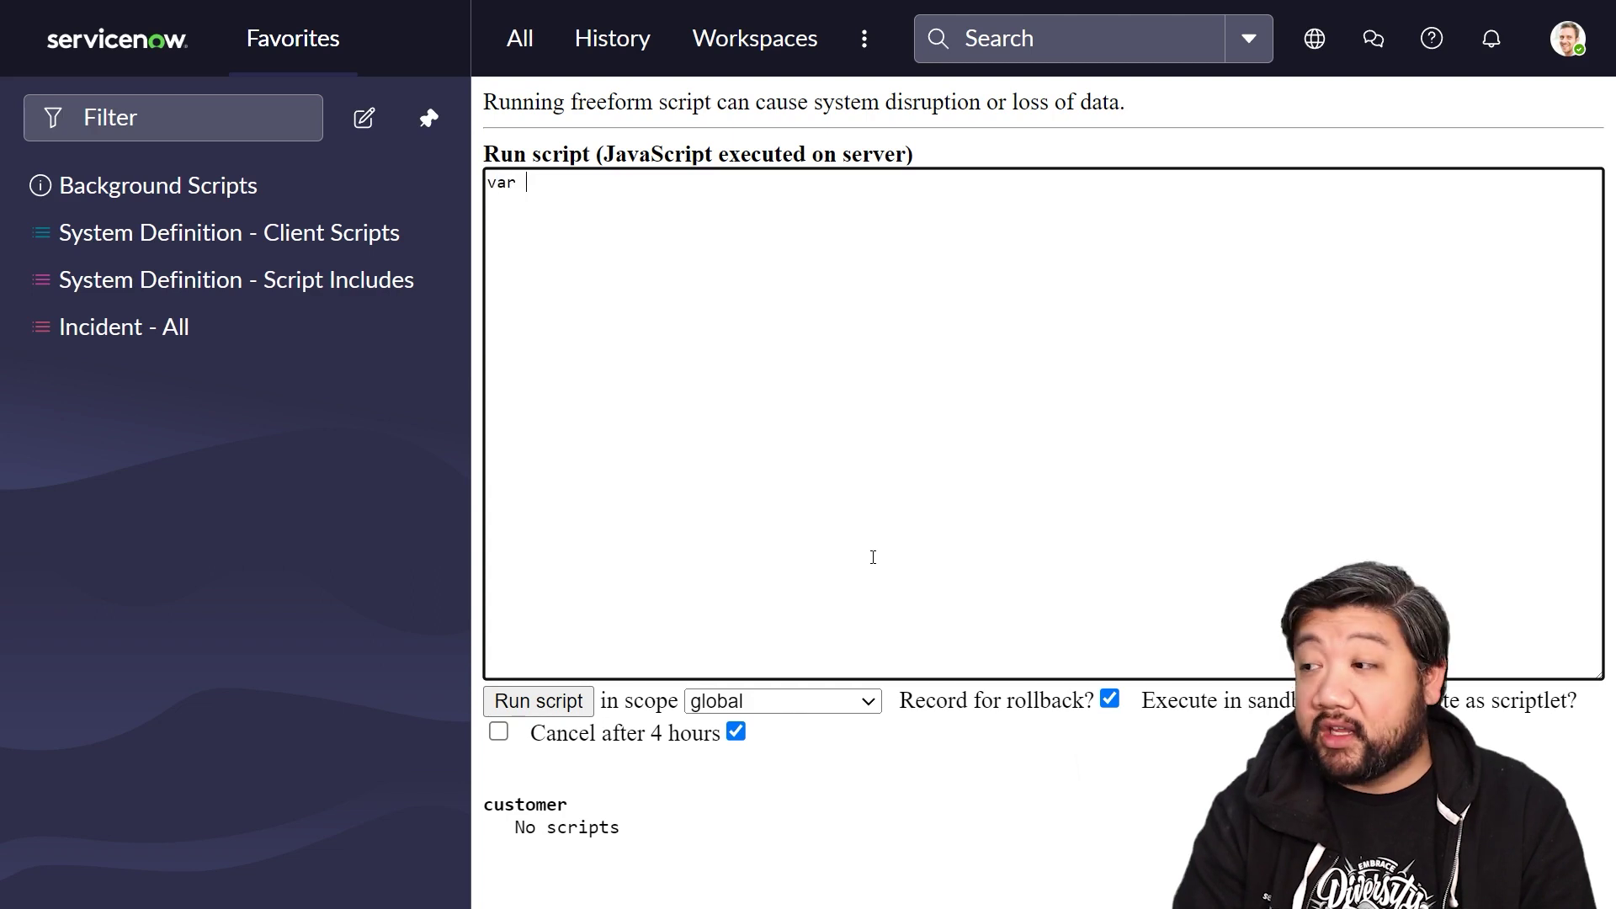
pyautogui.write('update =')
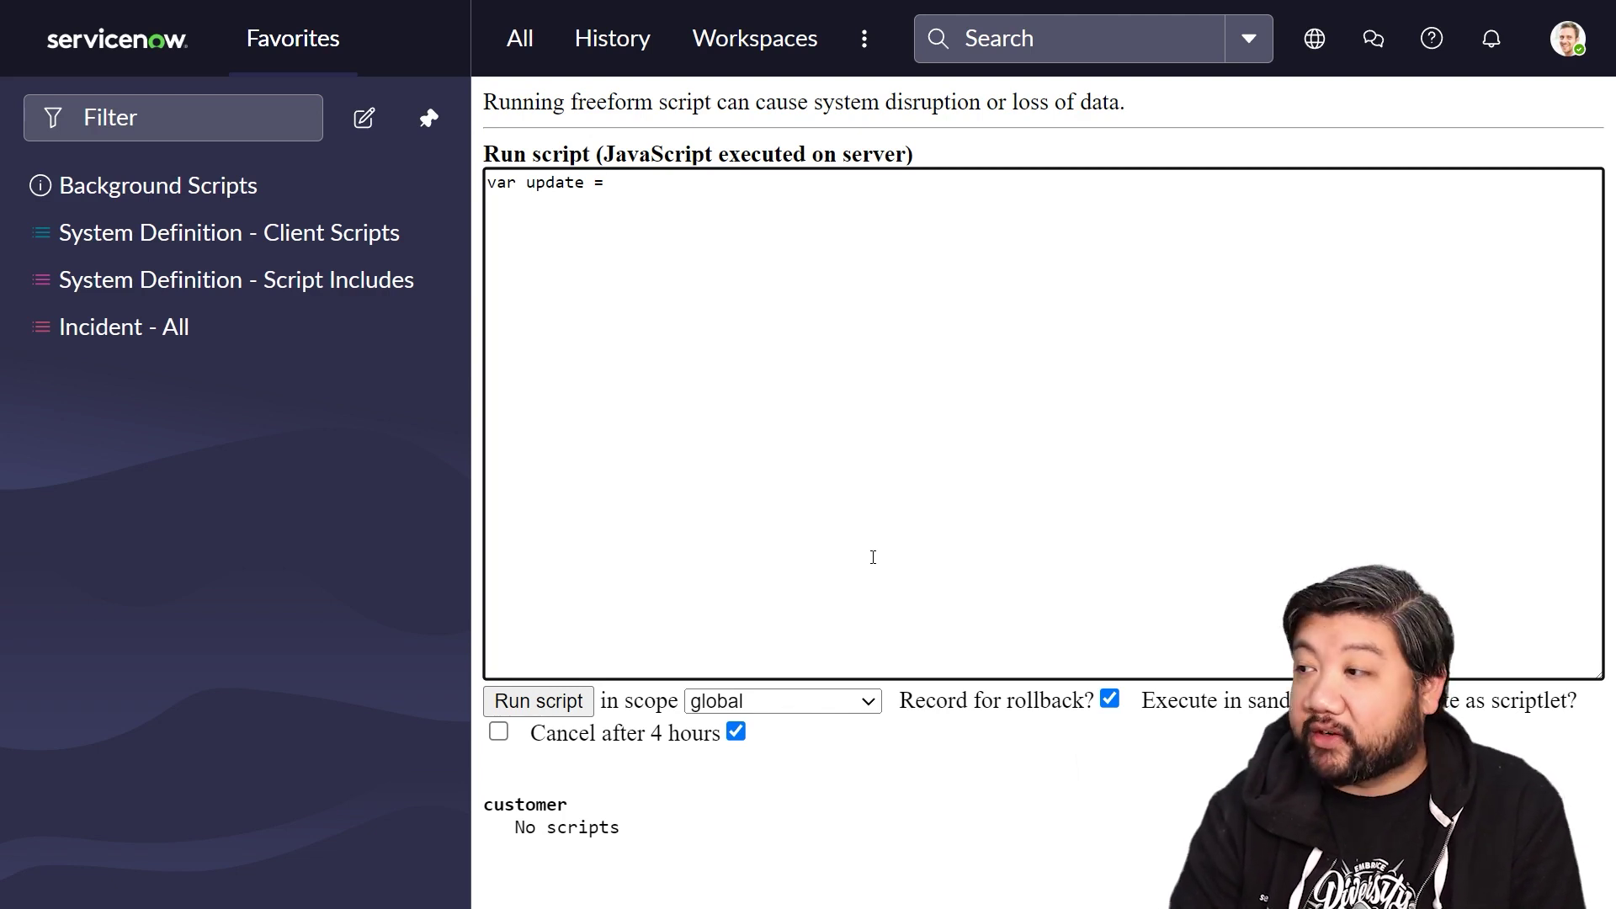
pyautogui.write('new')
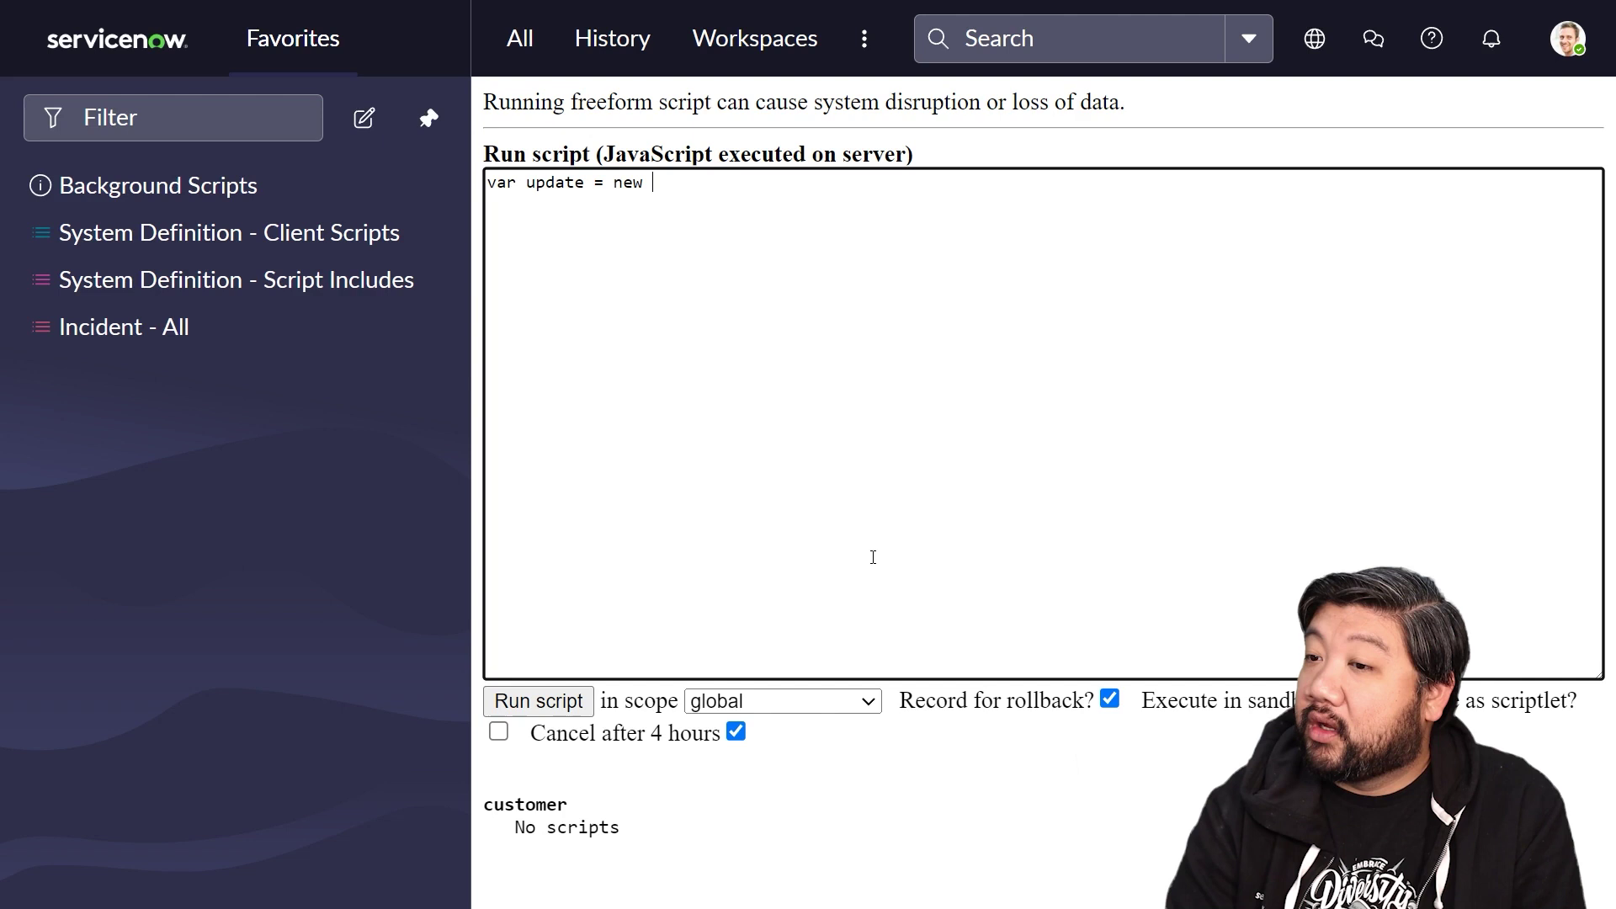
pyautogui.write(' GlideQuery')
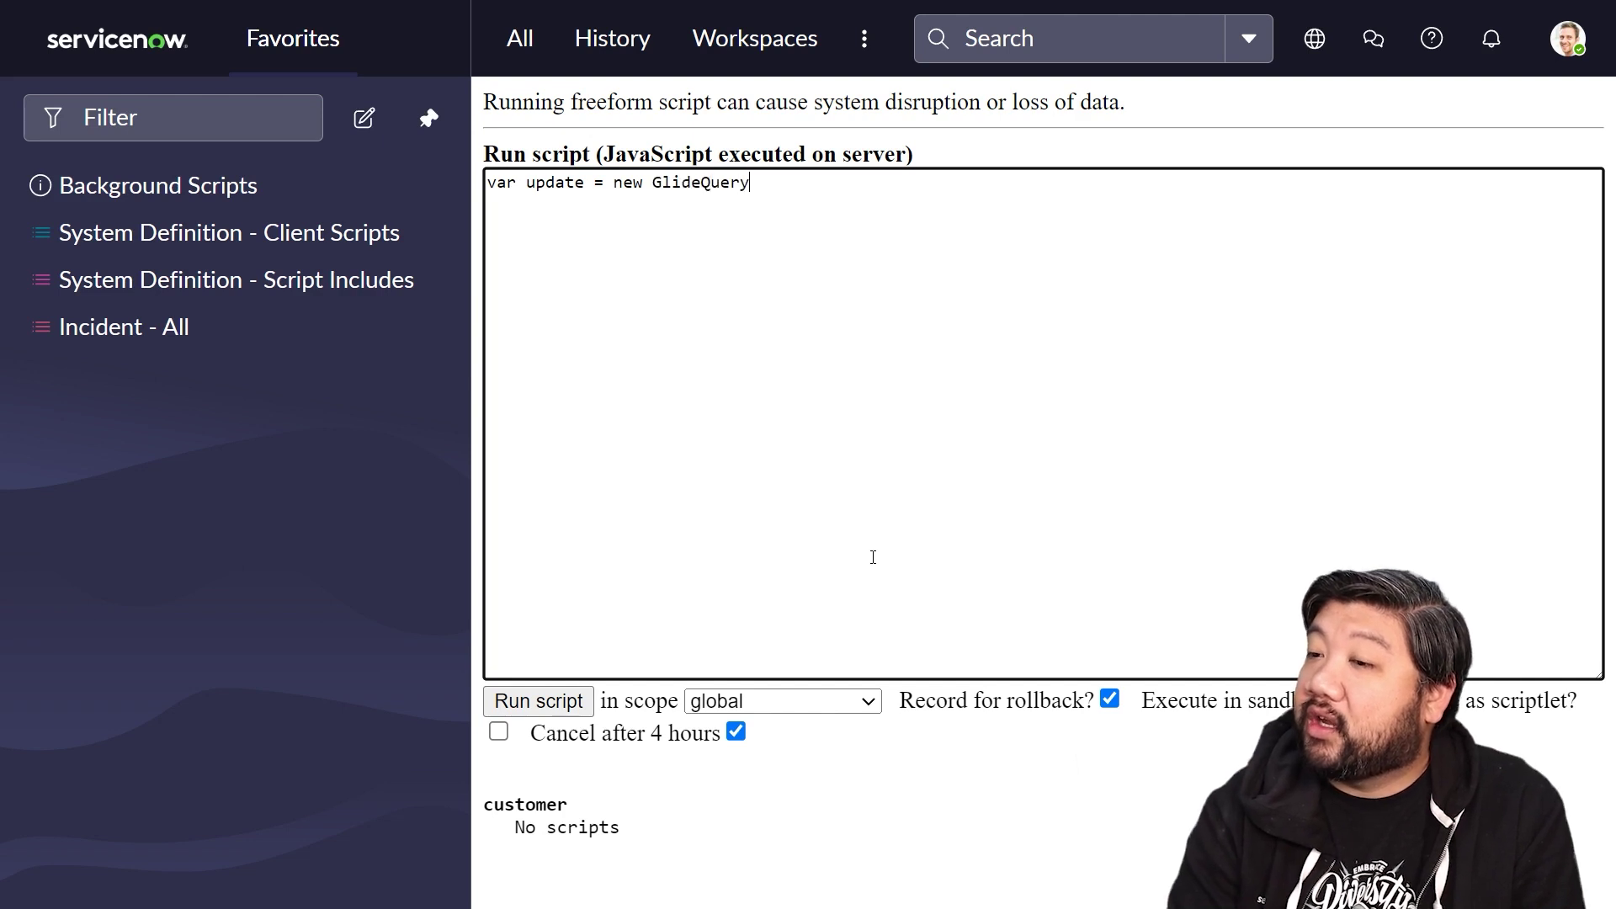
pyautogui.write('sys_user')
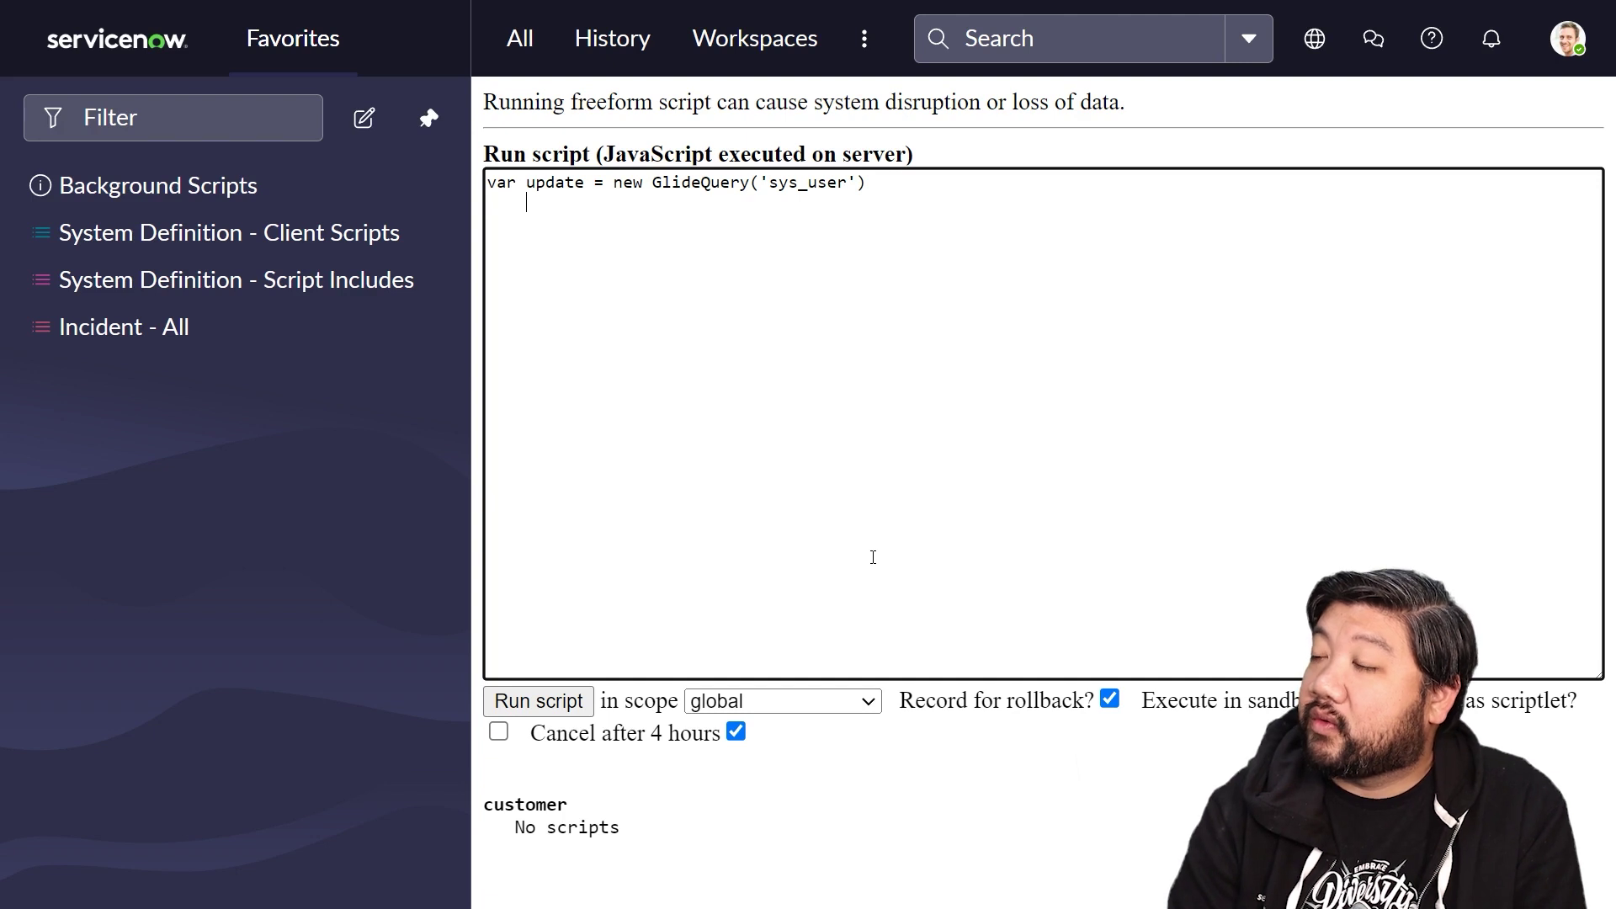
pyautogui.write('here ')
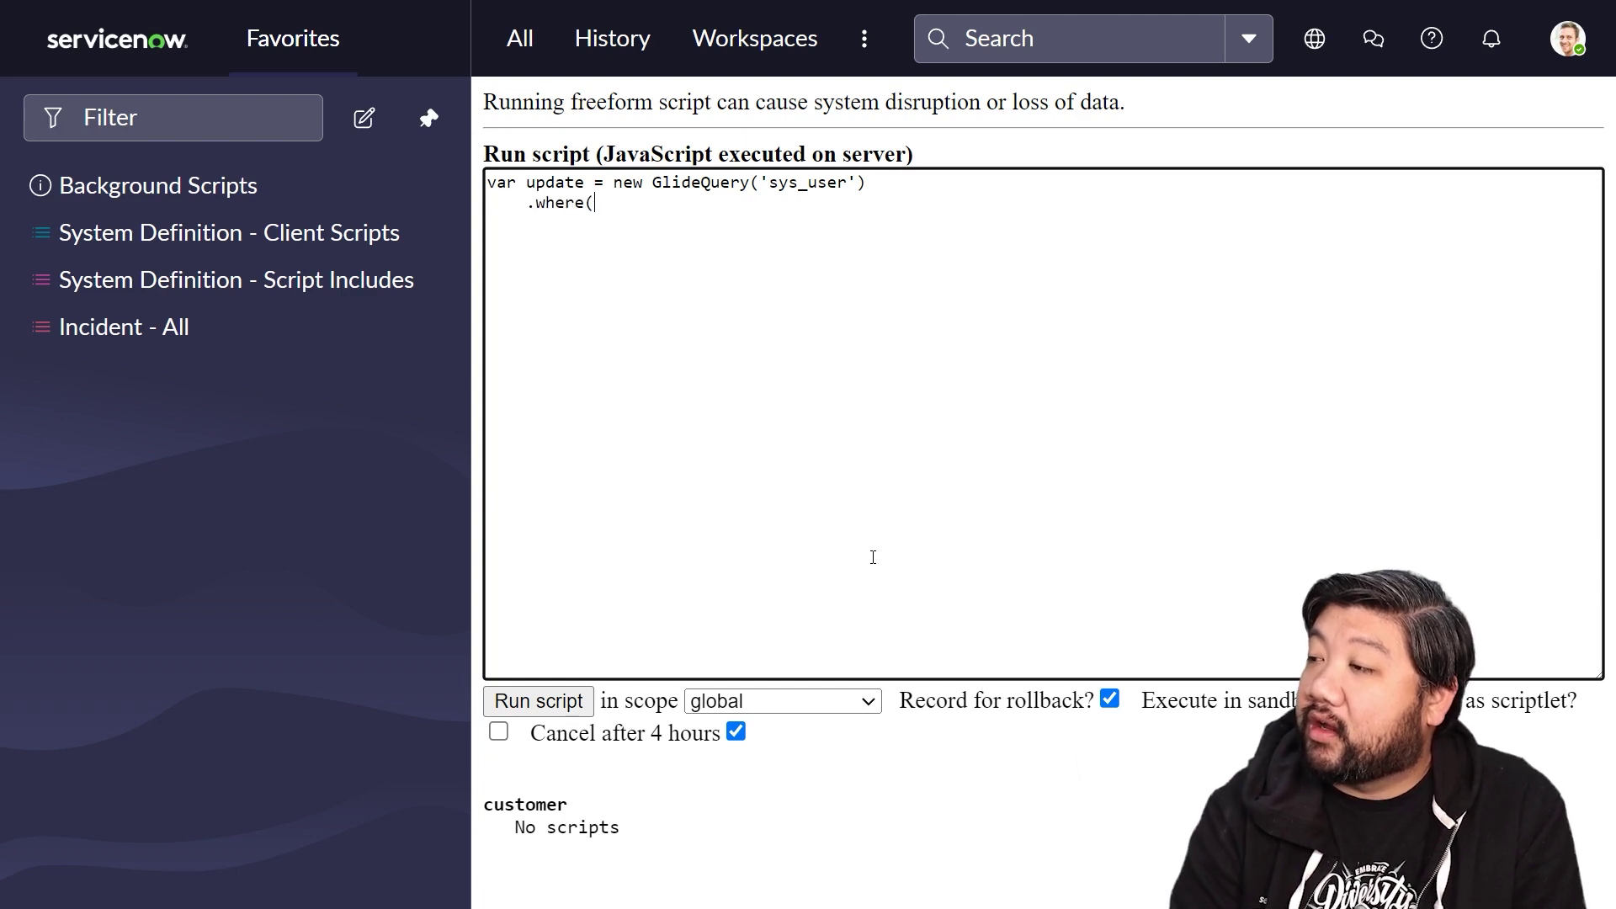
pyautogui.write("'active")
pyautogui.write(', fa')
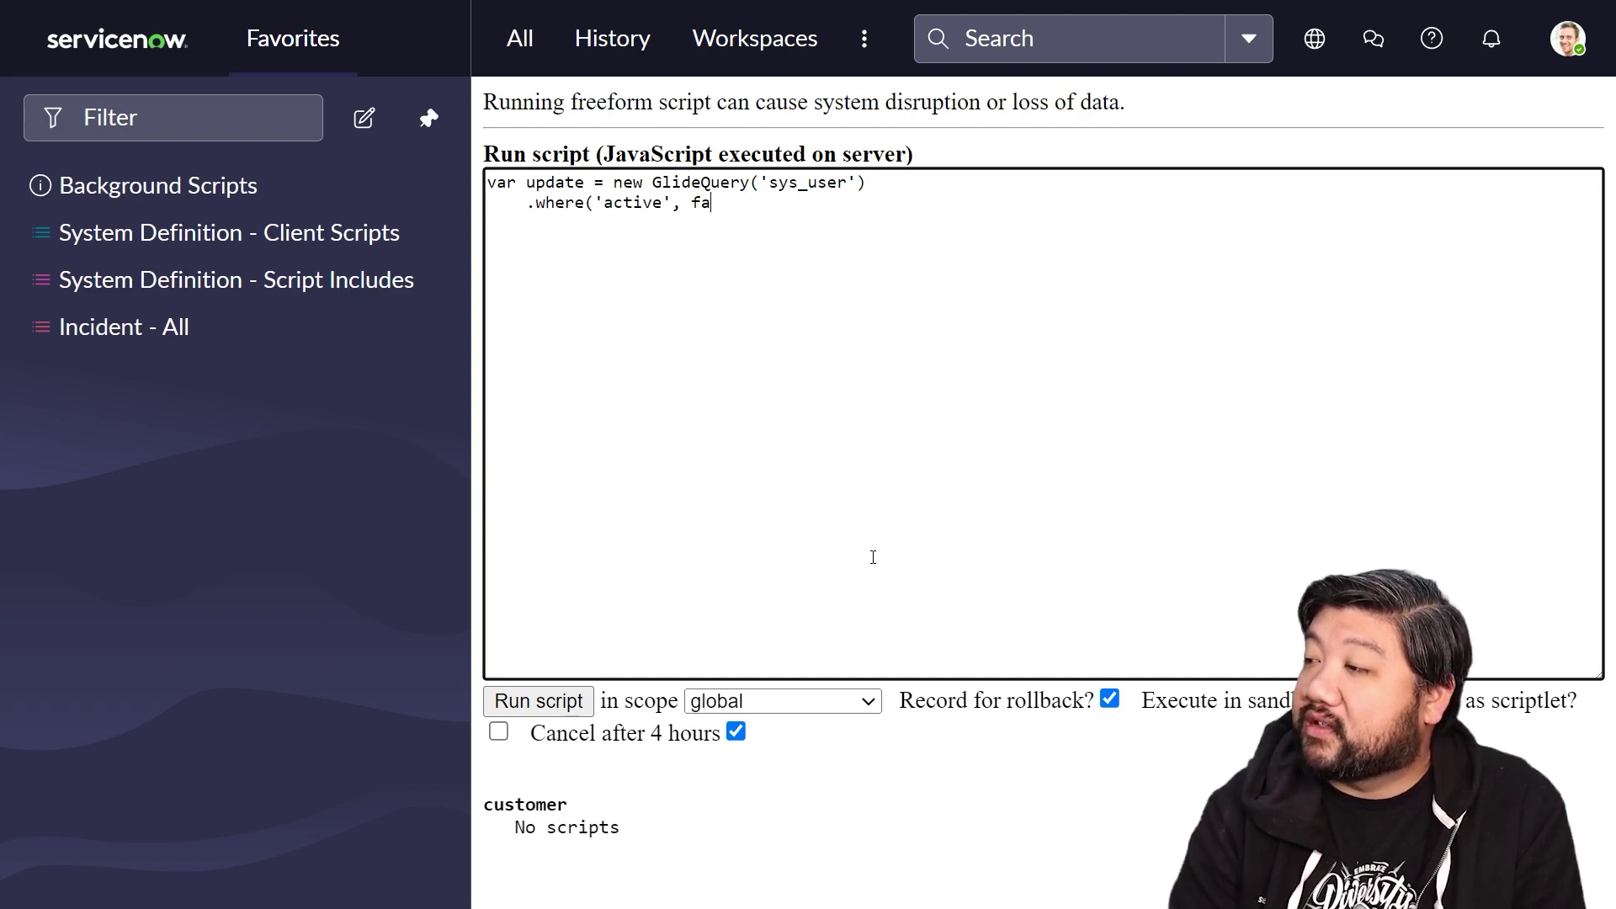
pyautogui.write('lse)')
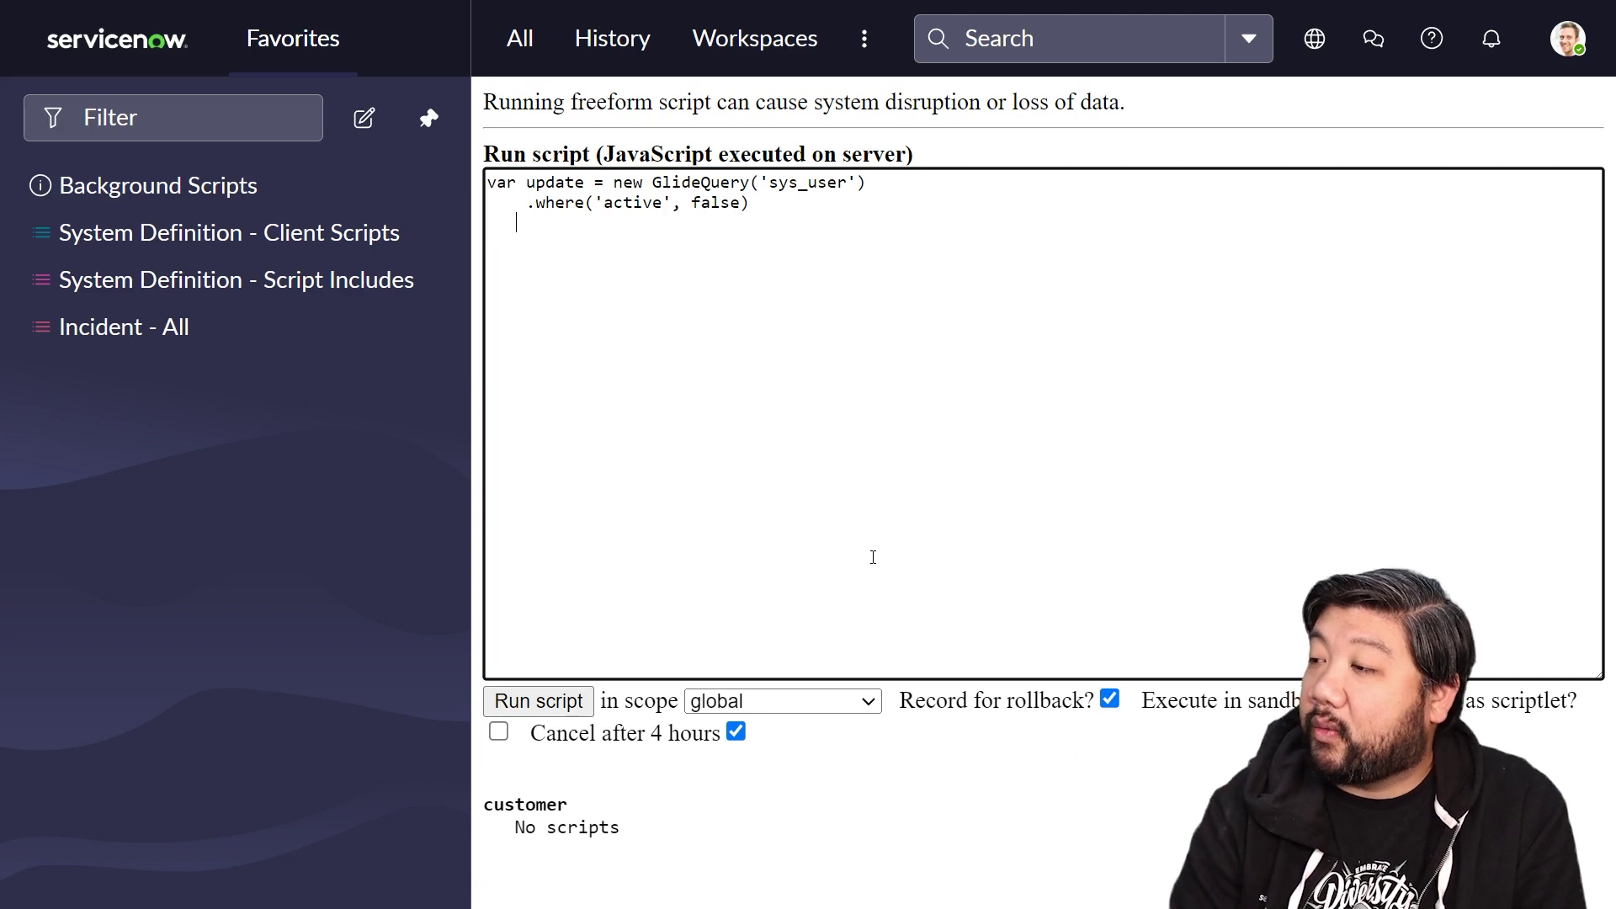
pyautogui.write('where(')
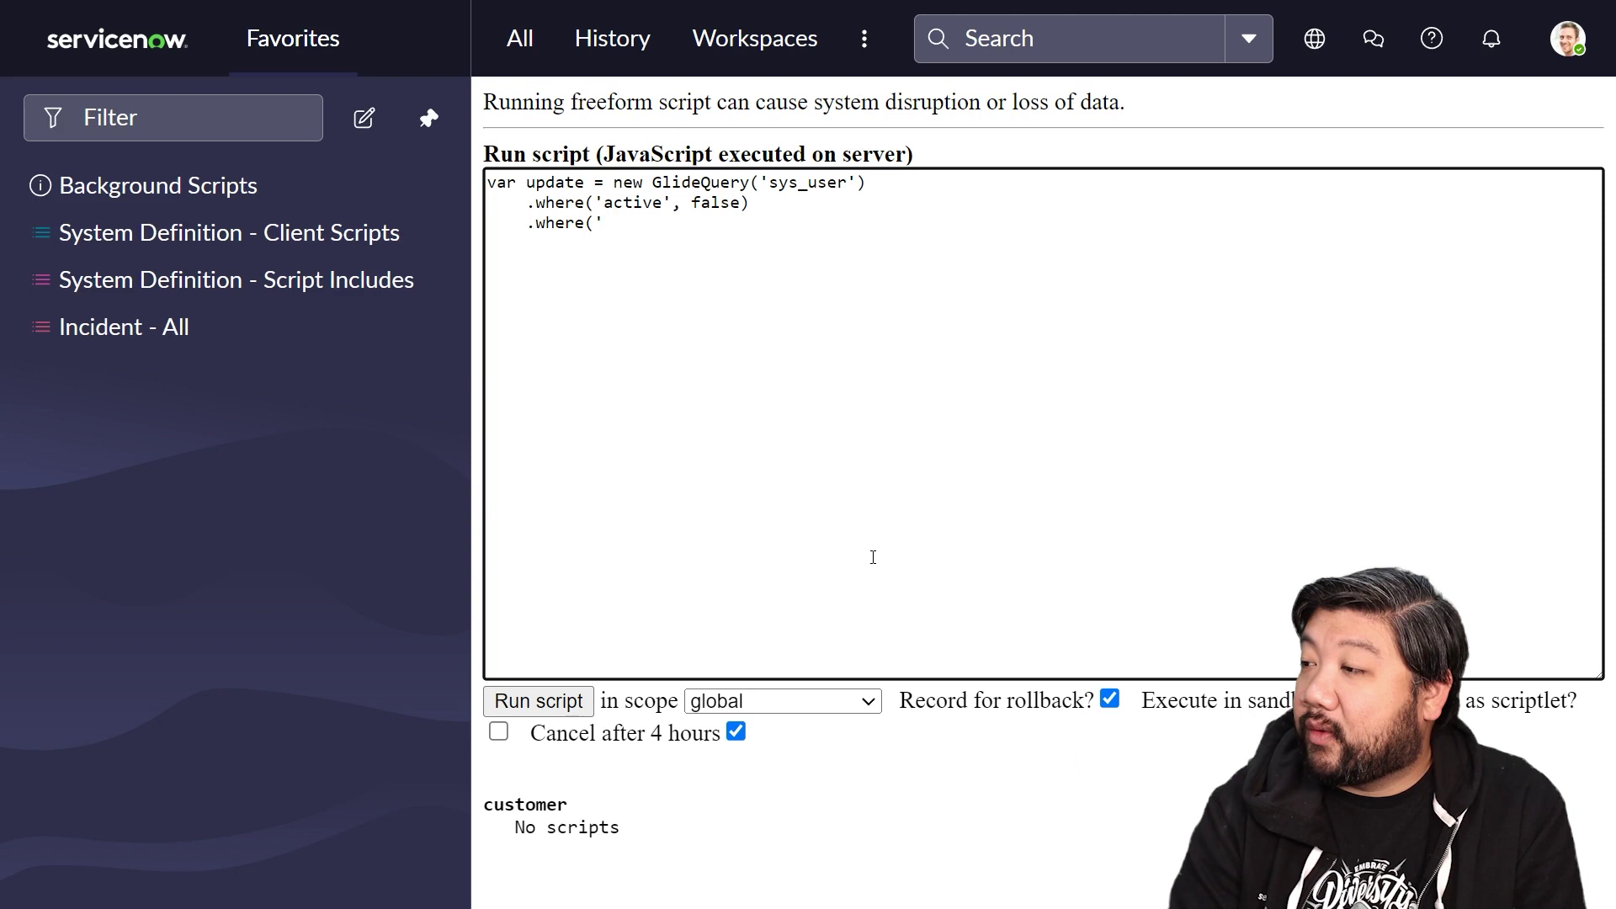
pyautogui.write("last_name',")
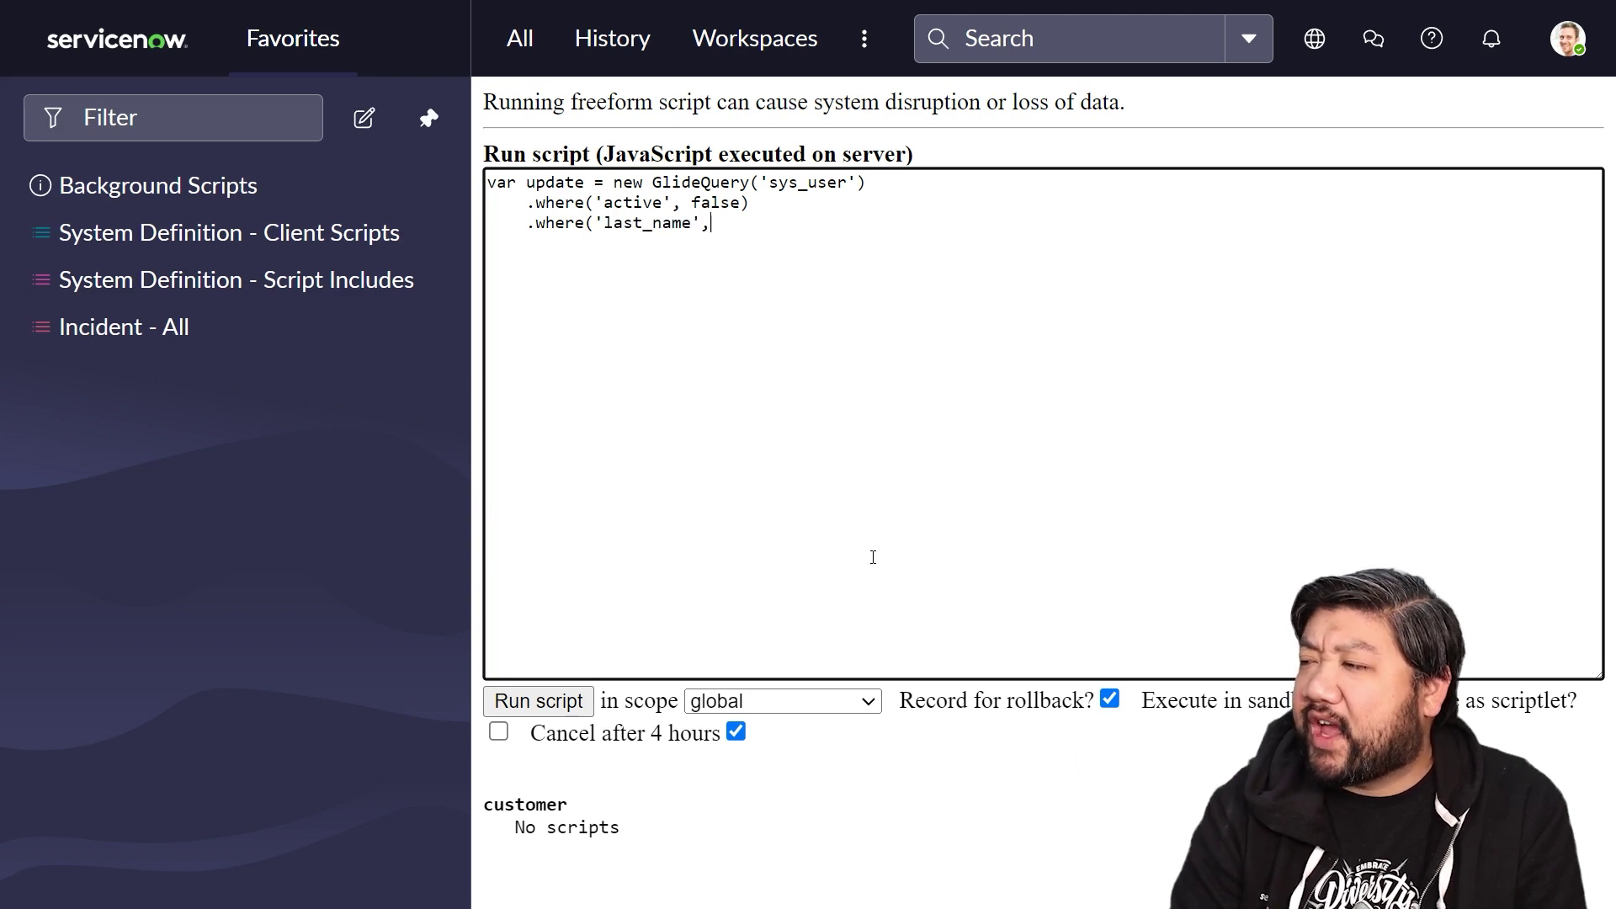
pyautogui.write(" '")
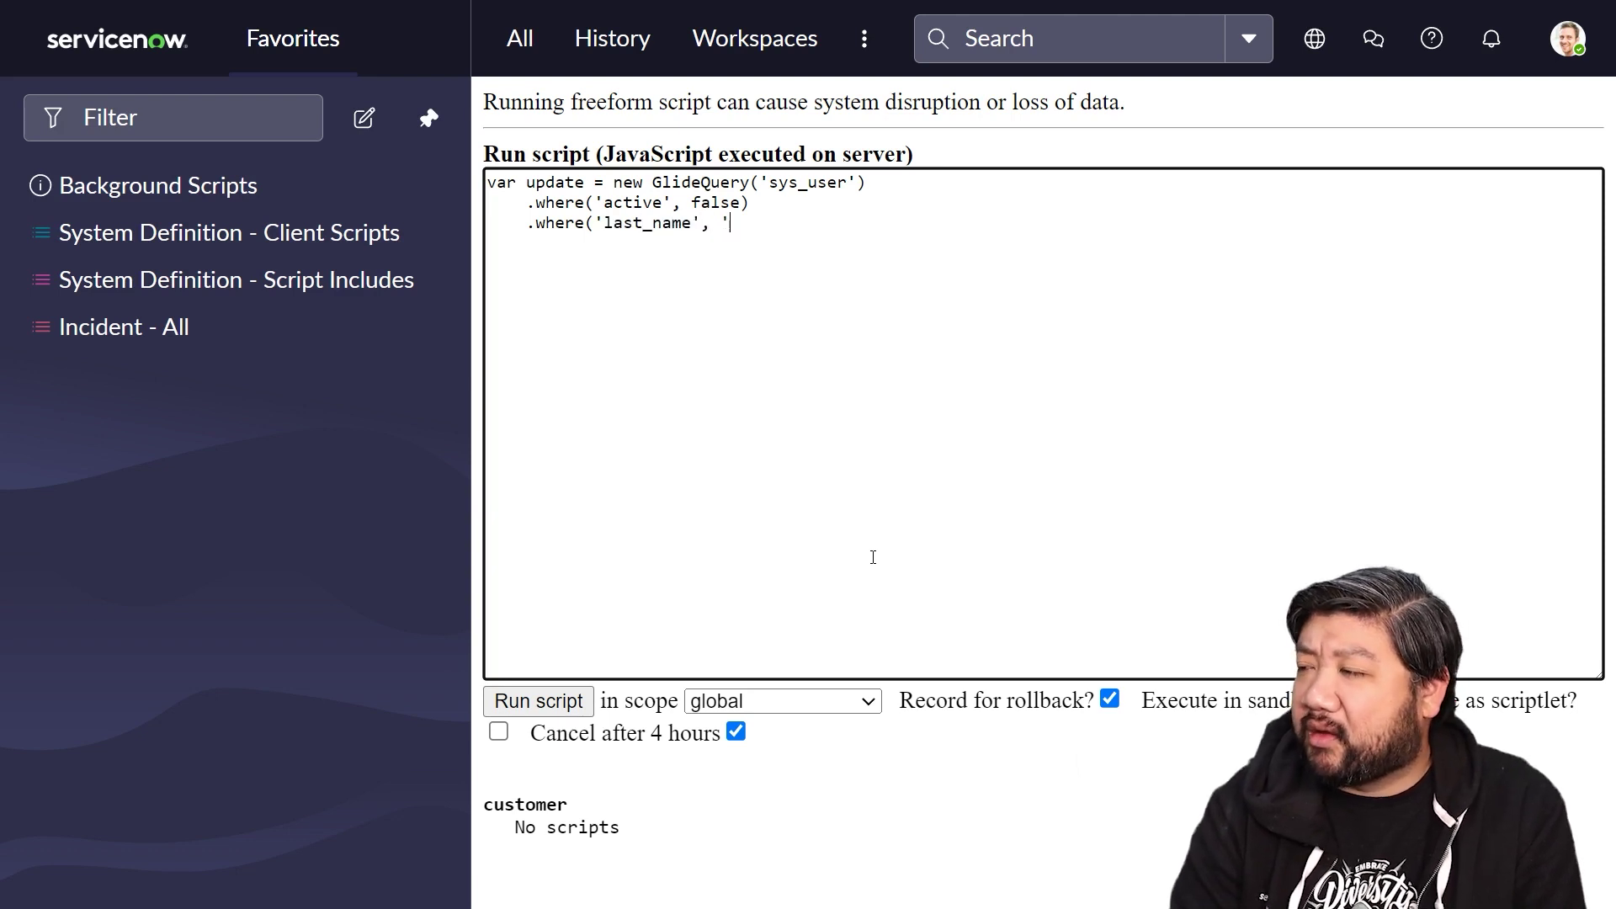
pyautogui.write("Duque')")
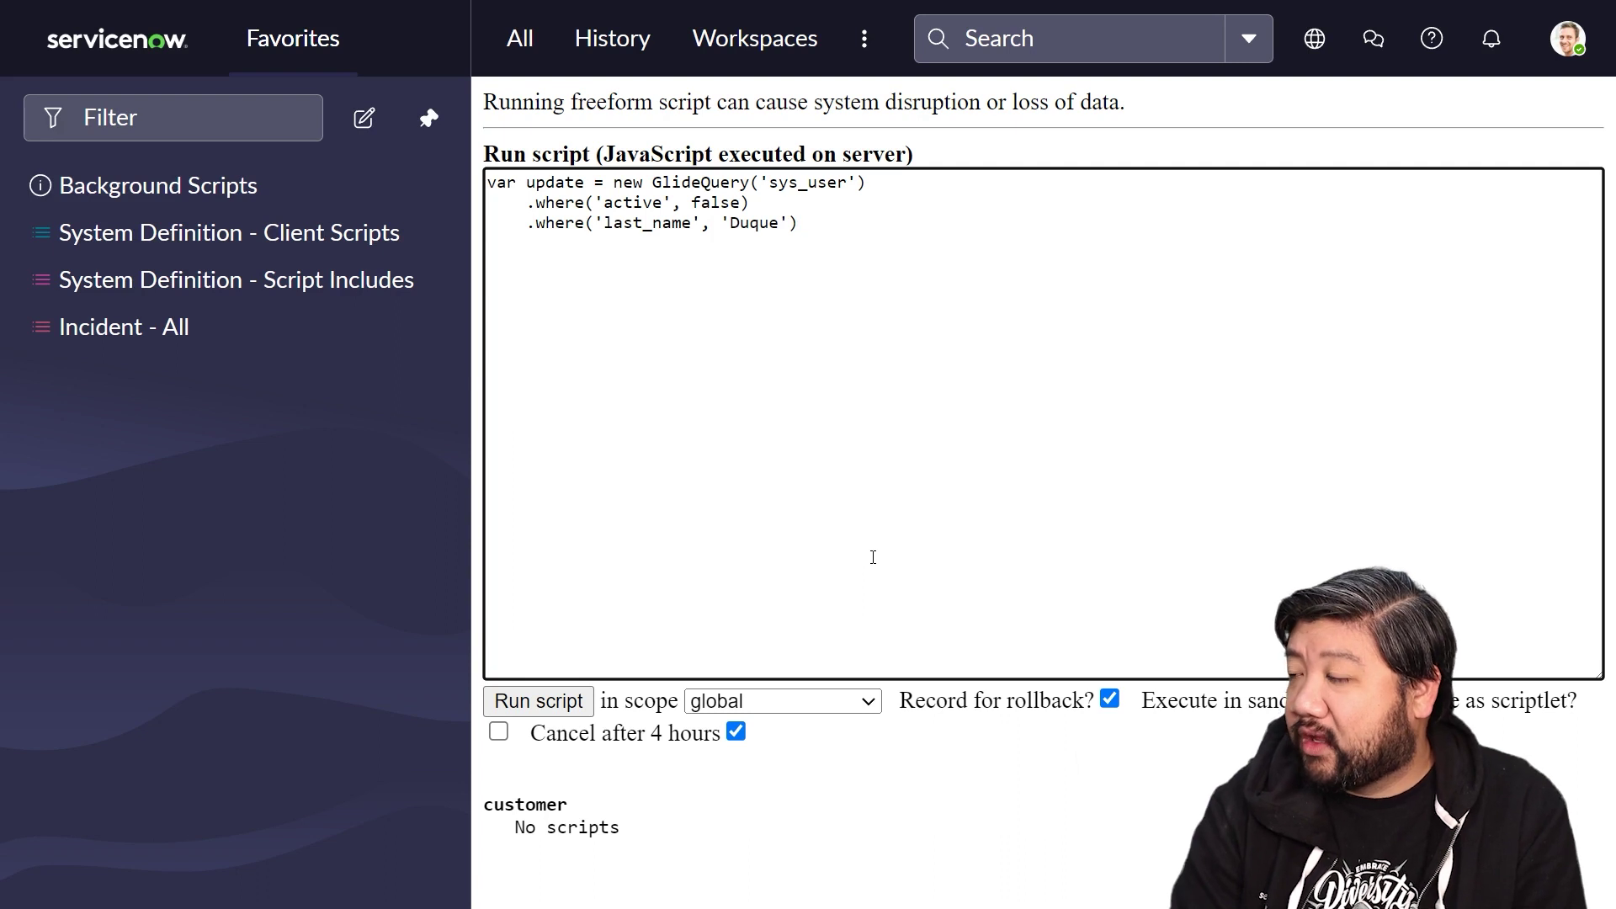
# - Chain updateMultiple({ active: true }) onto the sys_user query
pyautogui.press('Return')
pyautogui.write('.')
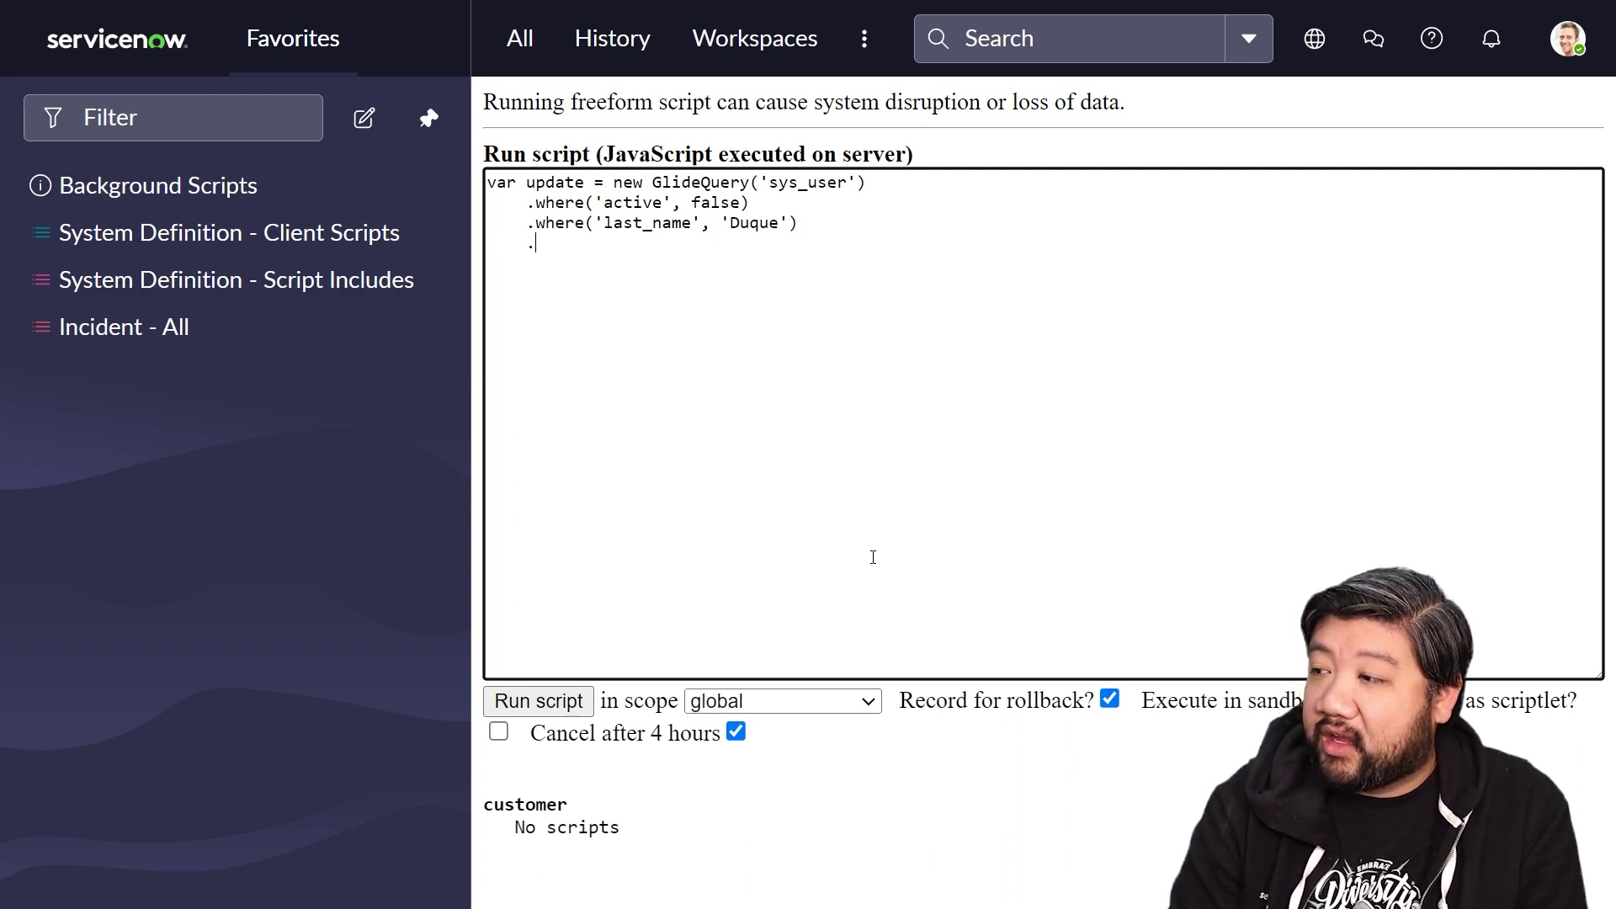
pyautogui.write('updateMultiple(')
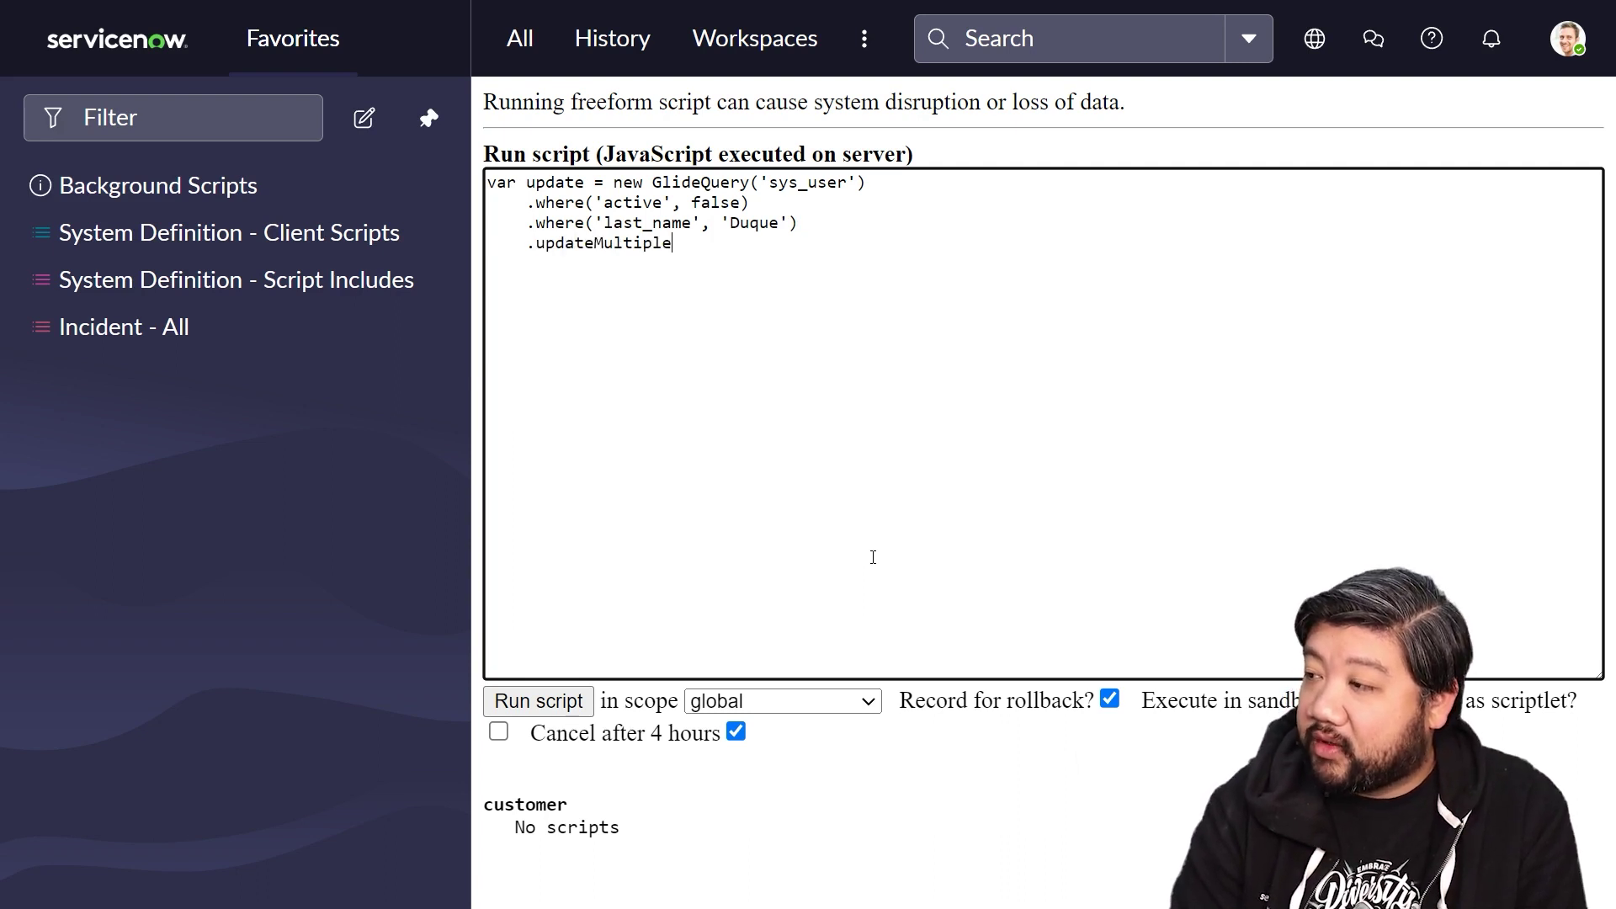
pyautogui.write(')')
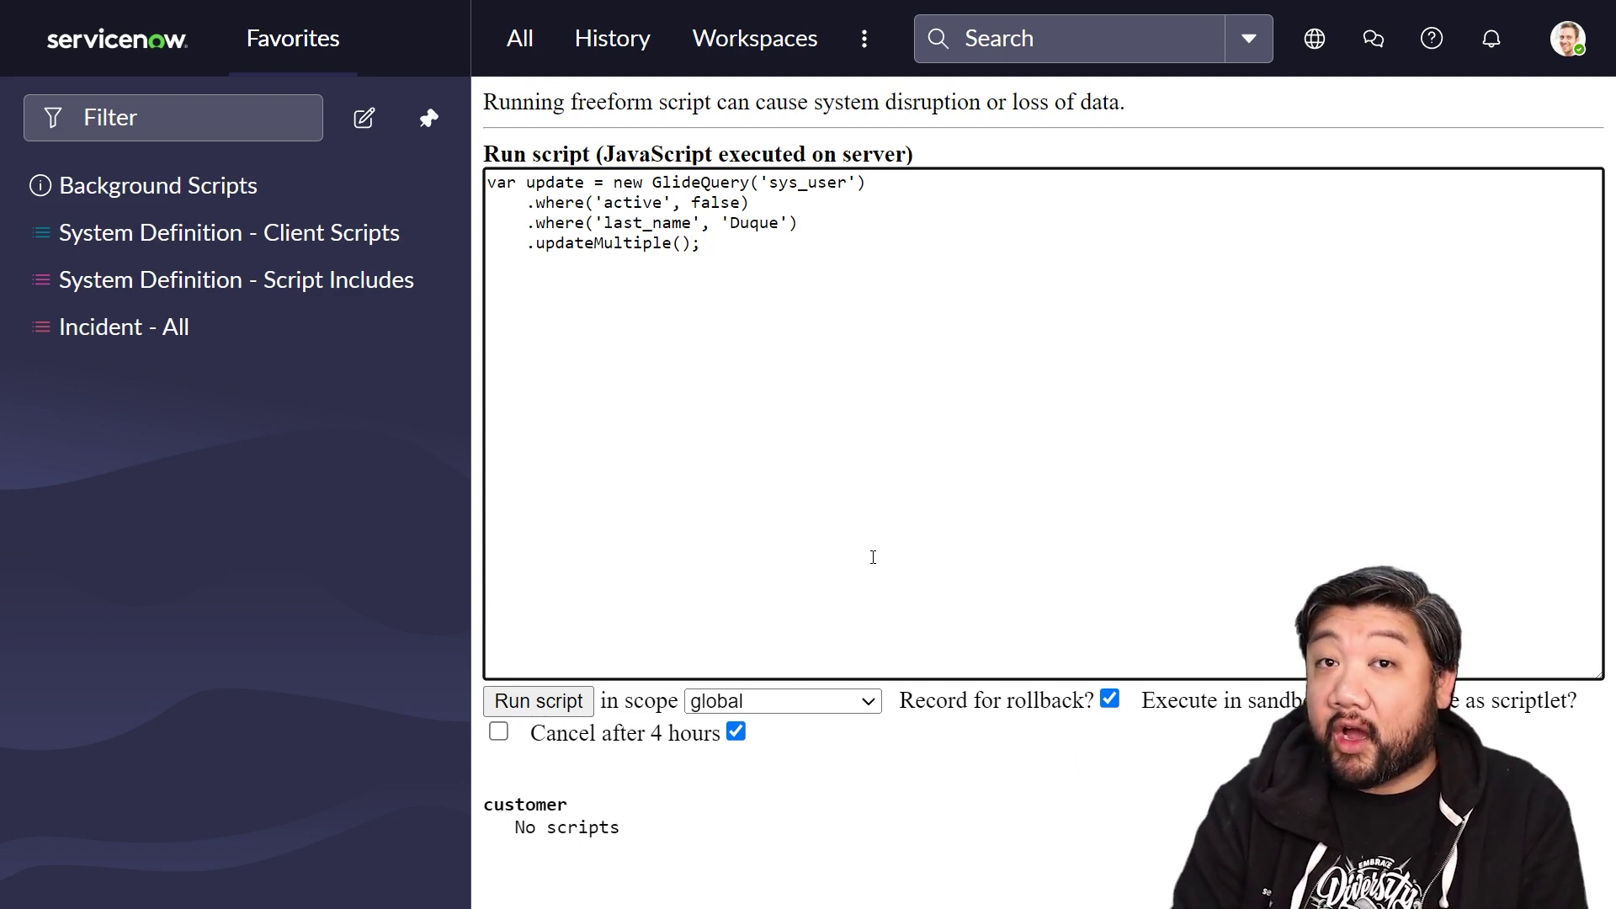
pyautogui.write('{')
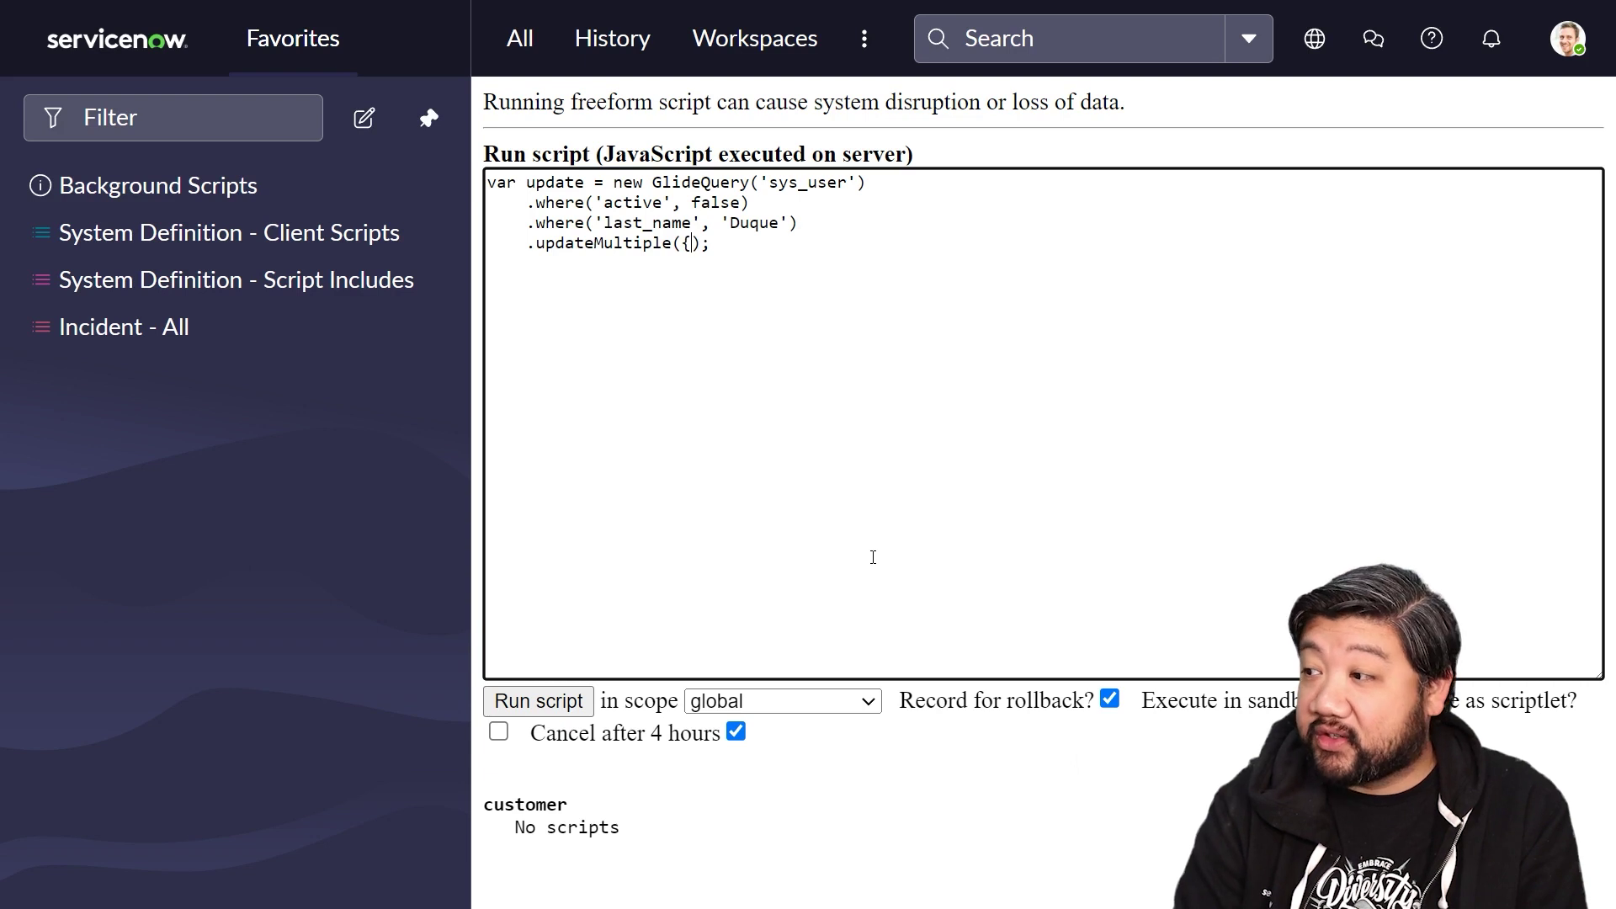
pyautogui.write(' a')
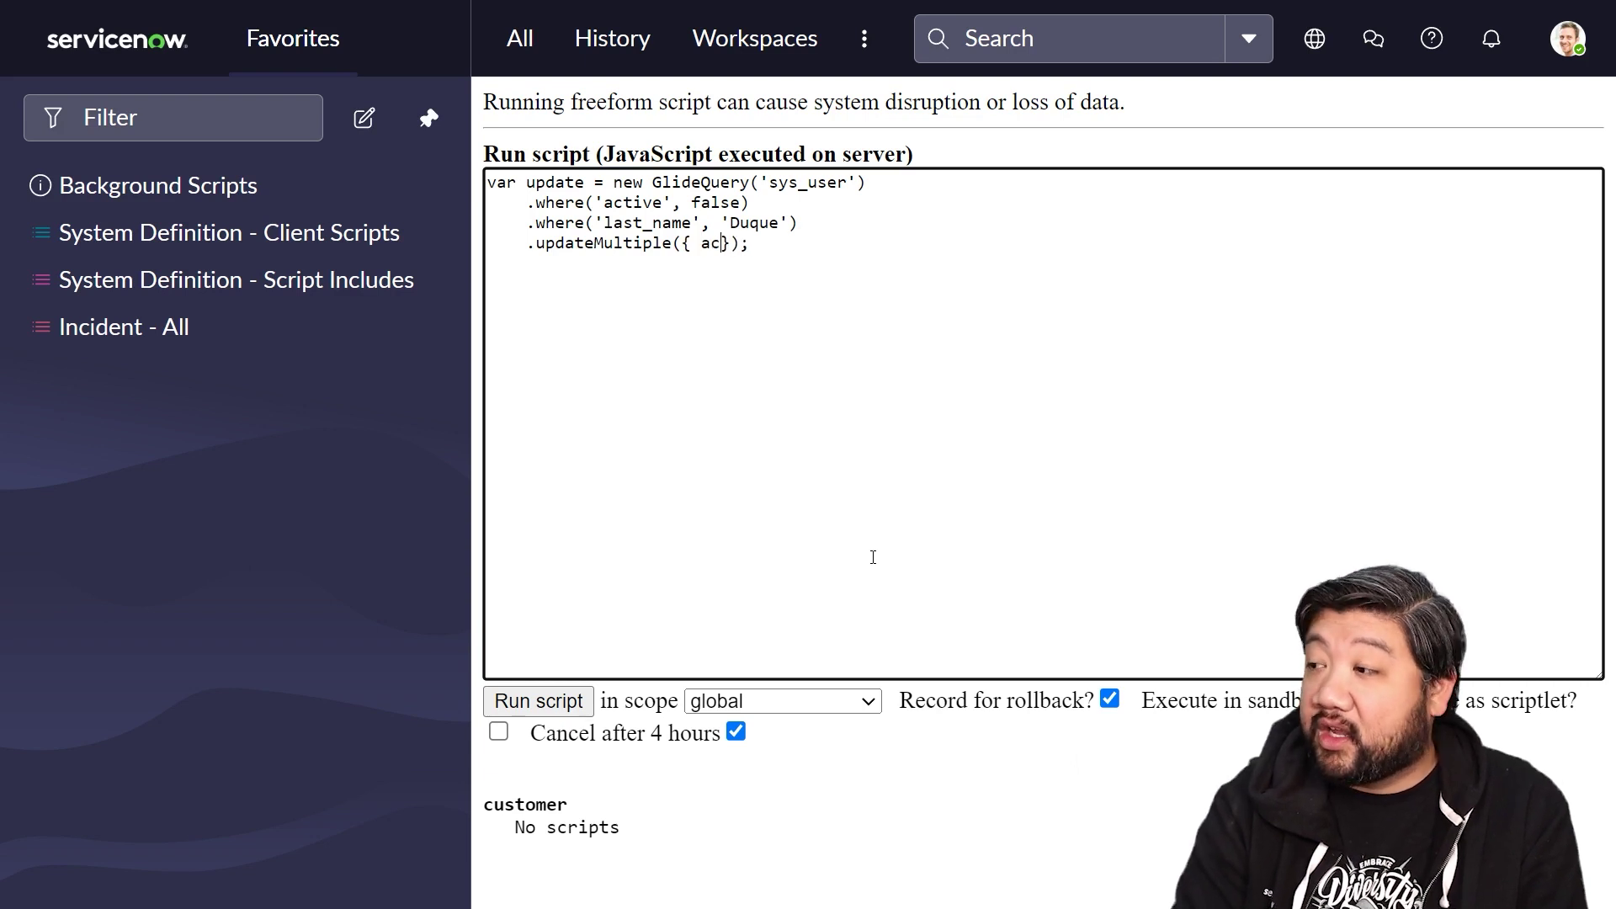
pyautogui.write('ctive')
pyautogui.write('L:')
pyautogui.press('BackSpace')
pyautogui.press('BackSpace')
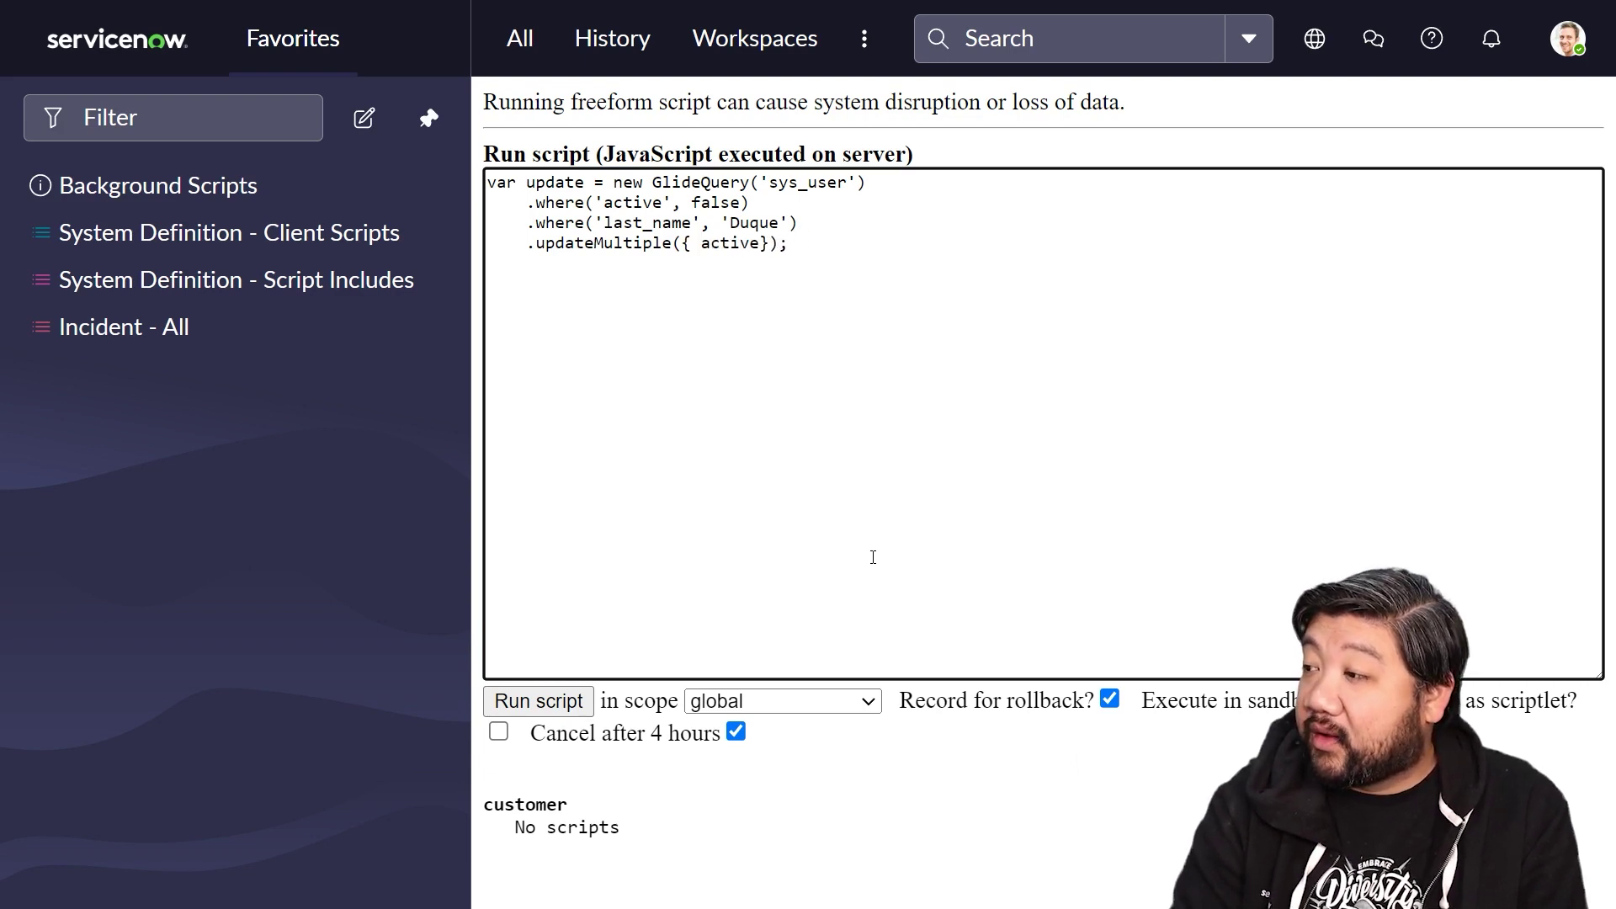
pyautogui.write(':true')
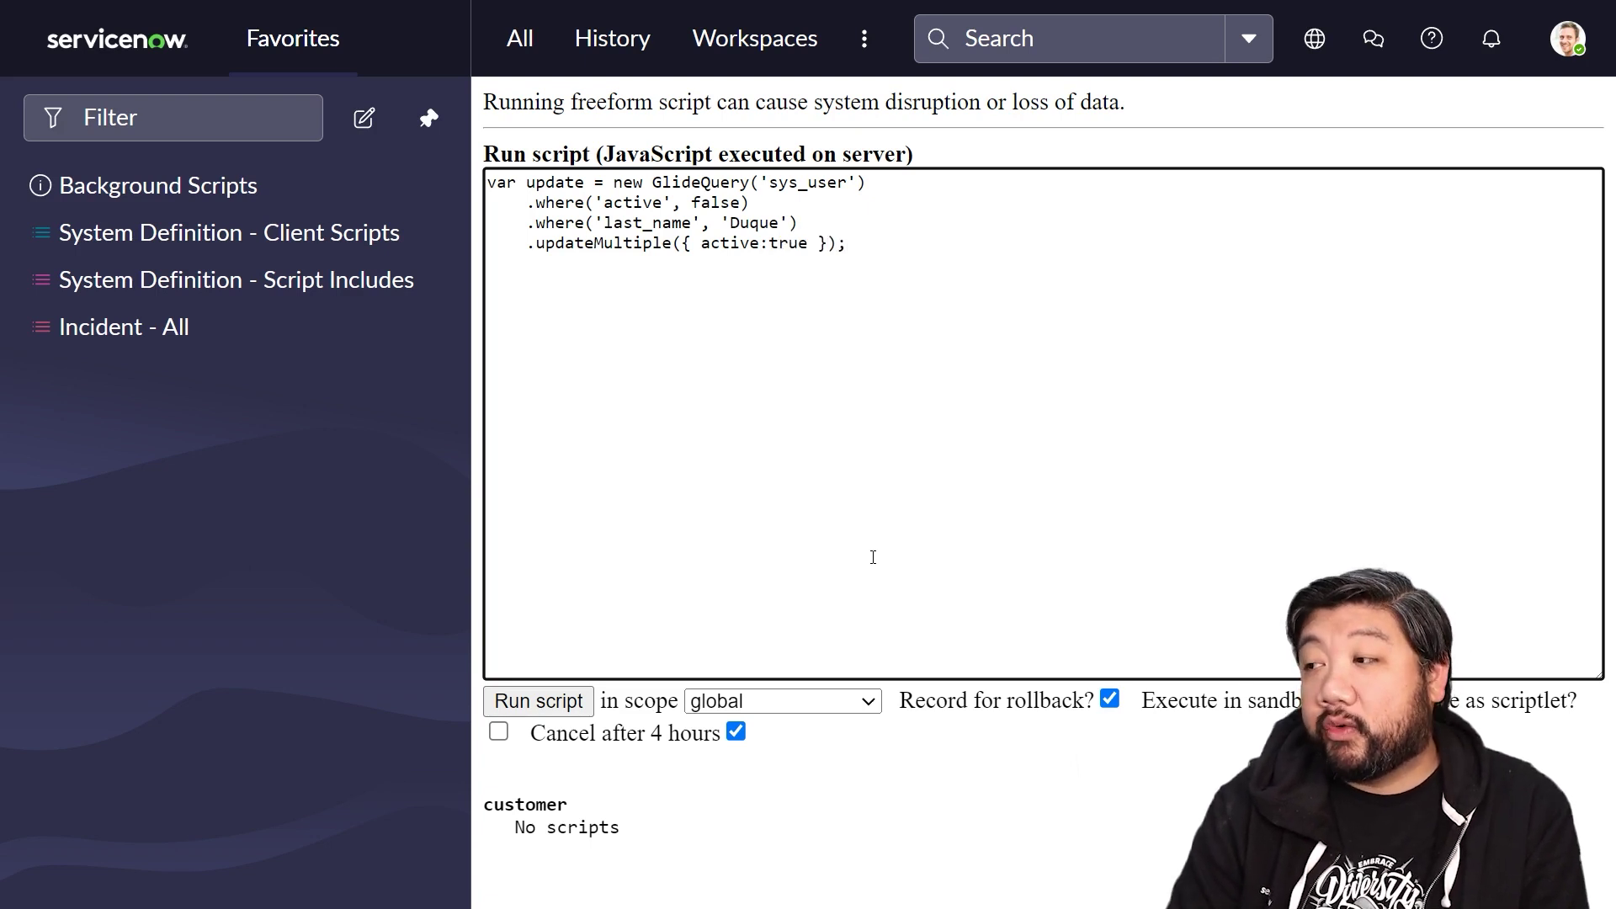
# - Run the Duque reactivation script and go back to the editor
pyautogui.click(538, 705)
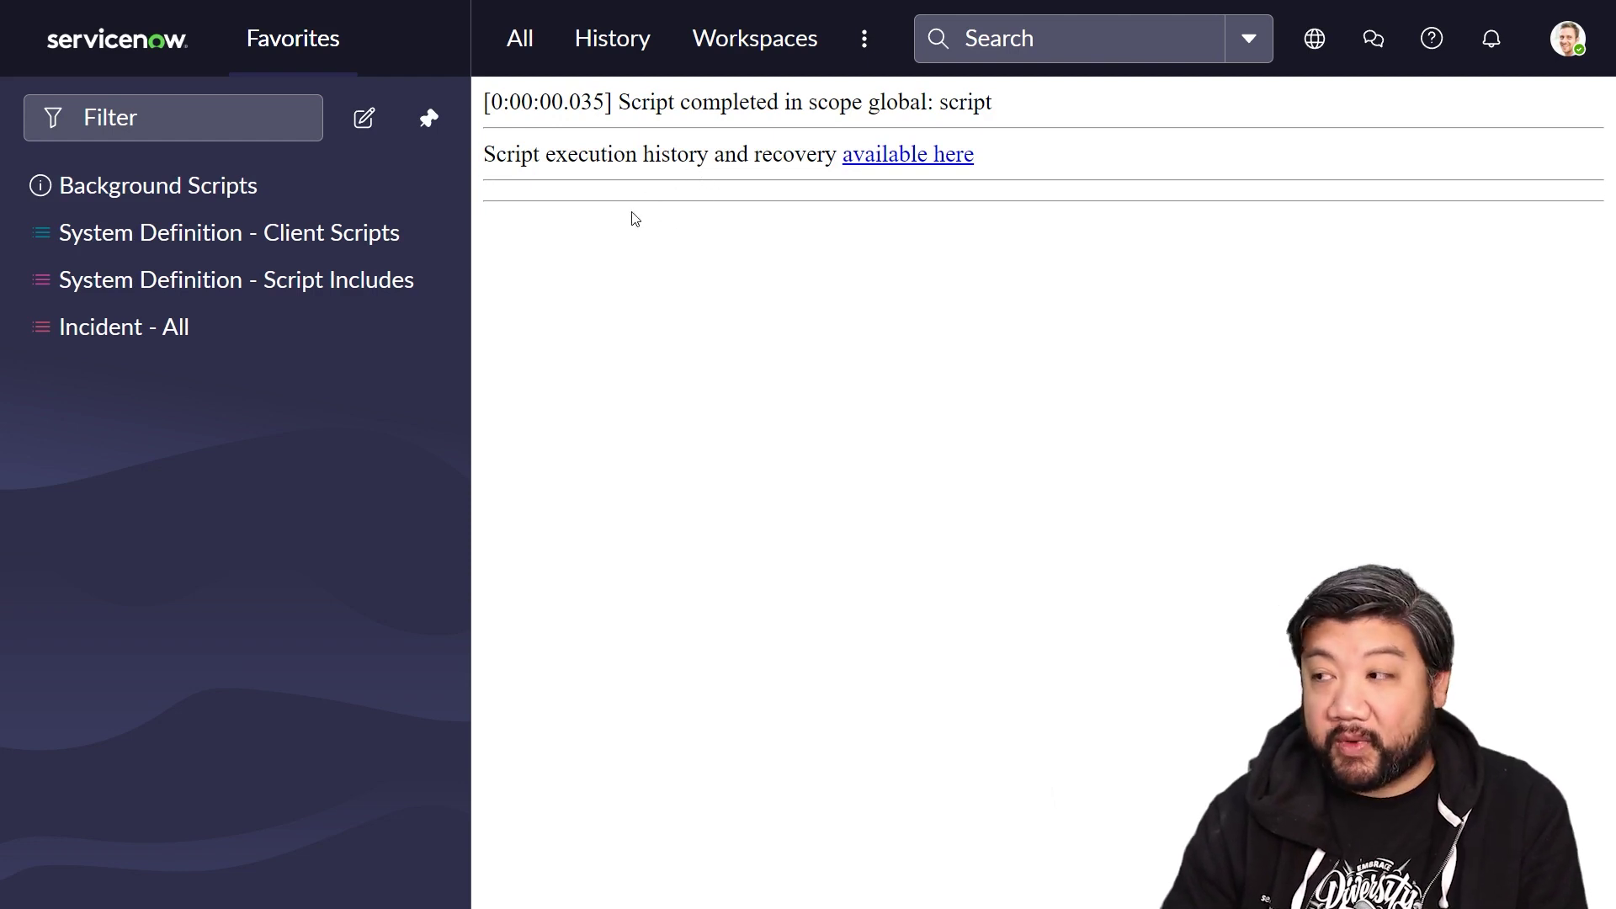
pyautogui.hotkey('alt', 'Left')
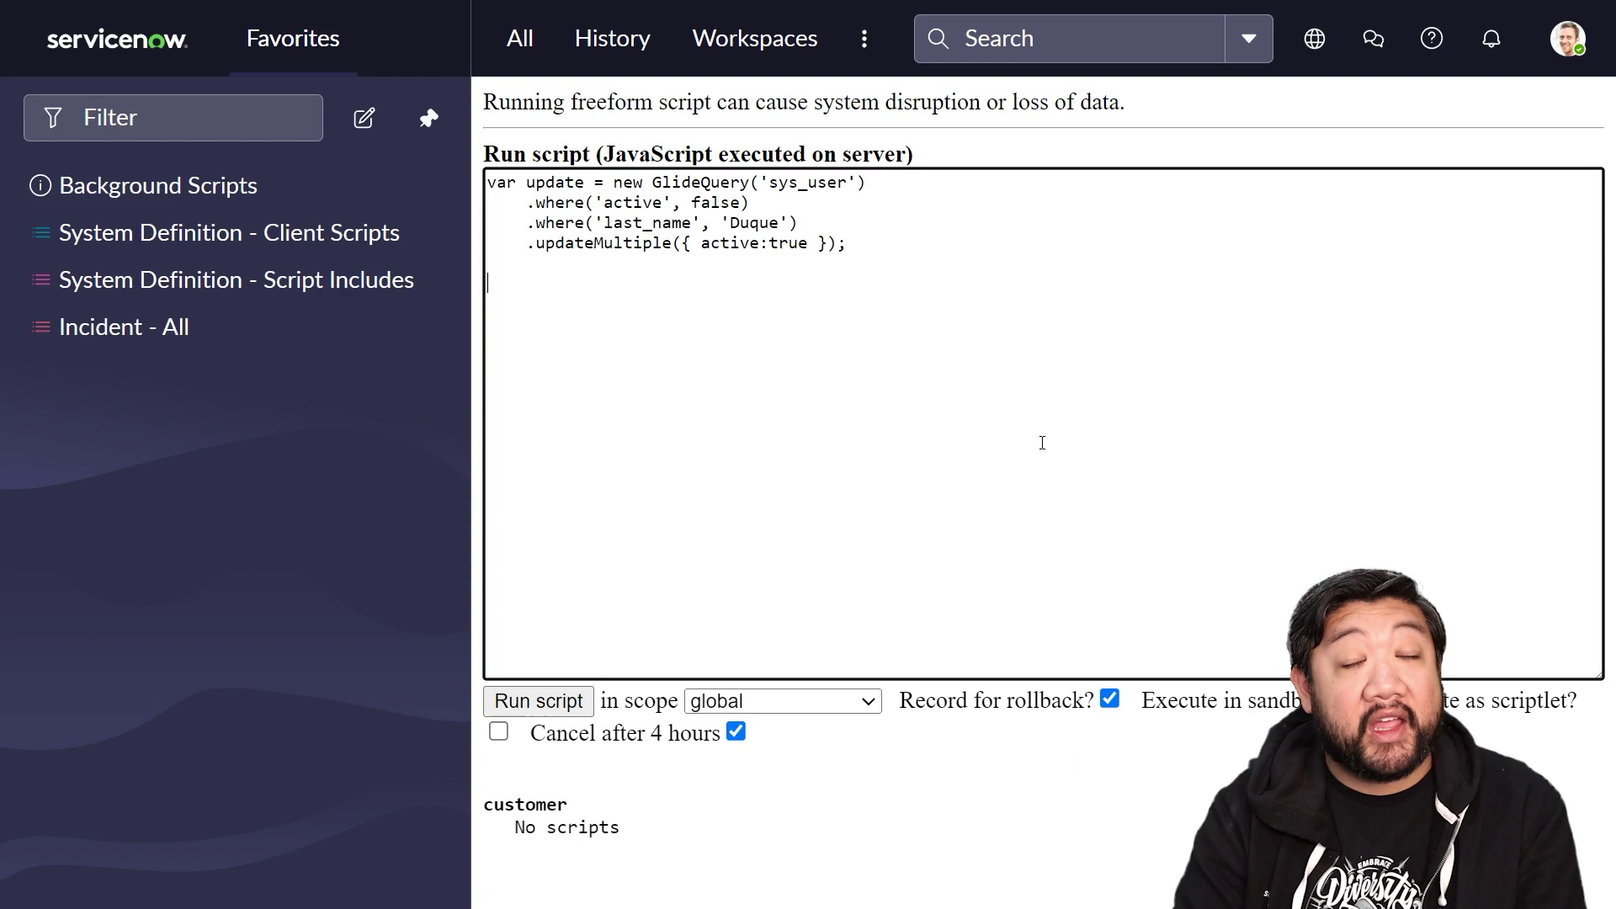
# - Add var fred = new GlideQuery('sys_user').insert({ first_name: 'Fred', last_name: 'Luddy' })
pyautogui.press('Return')
pyautogui.press('Return')
pyautogui.write('var fred =')
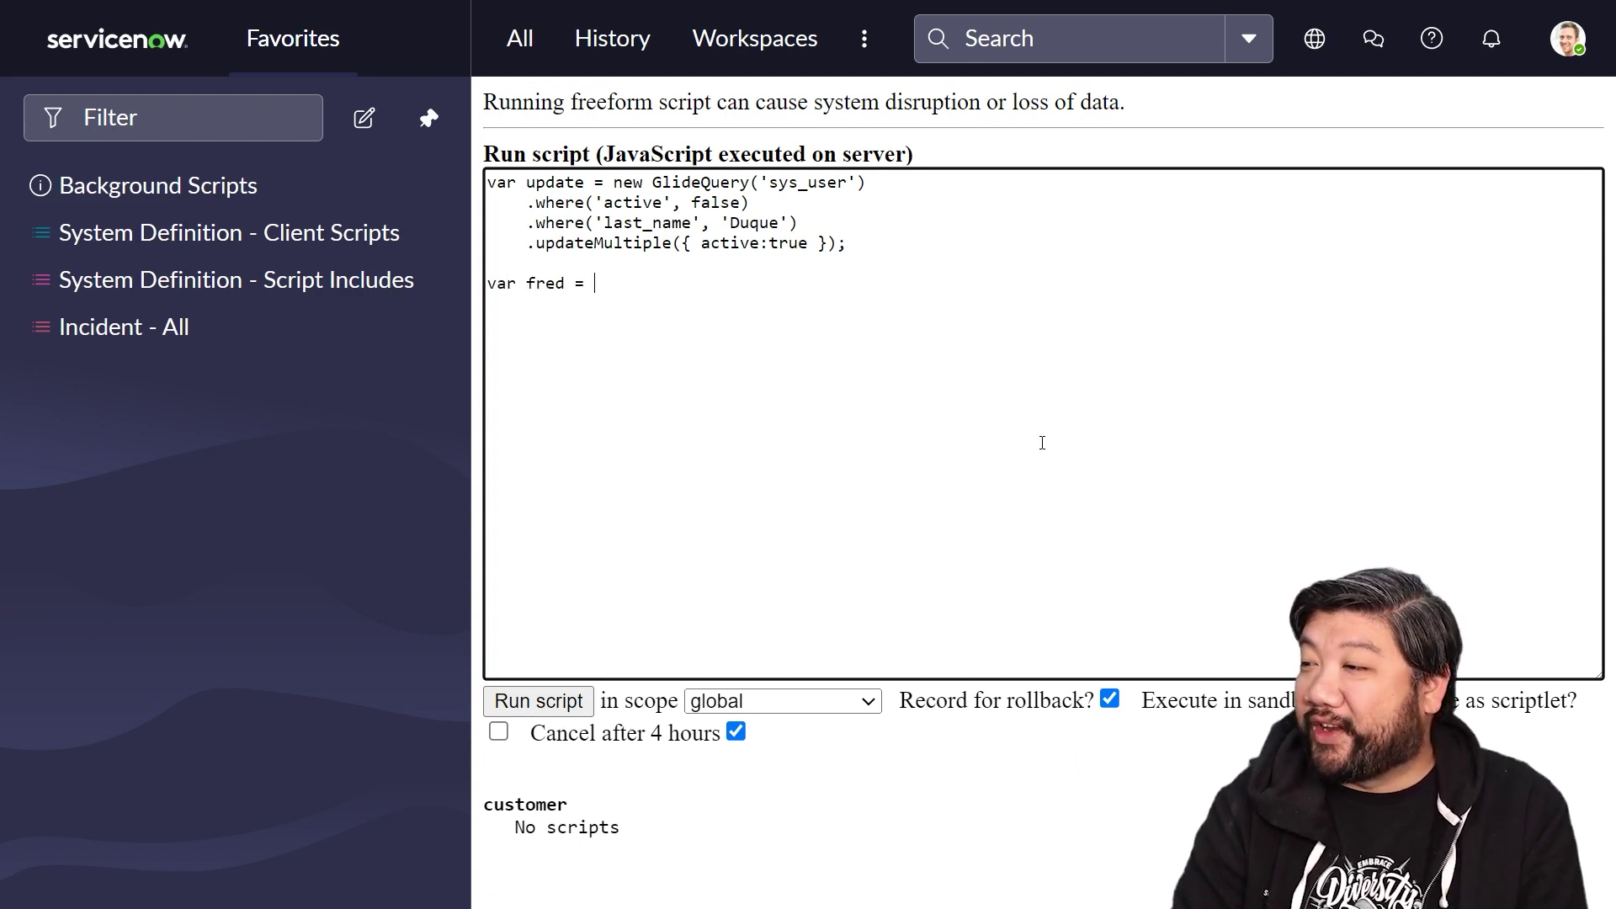
pyautogui.write('new Glid')
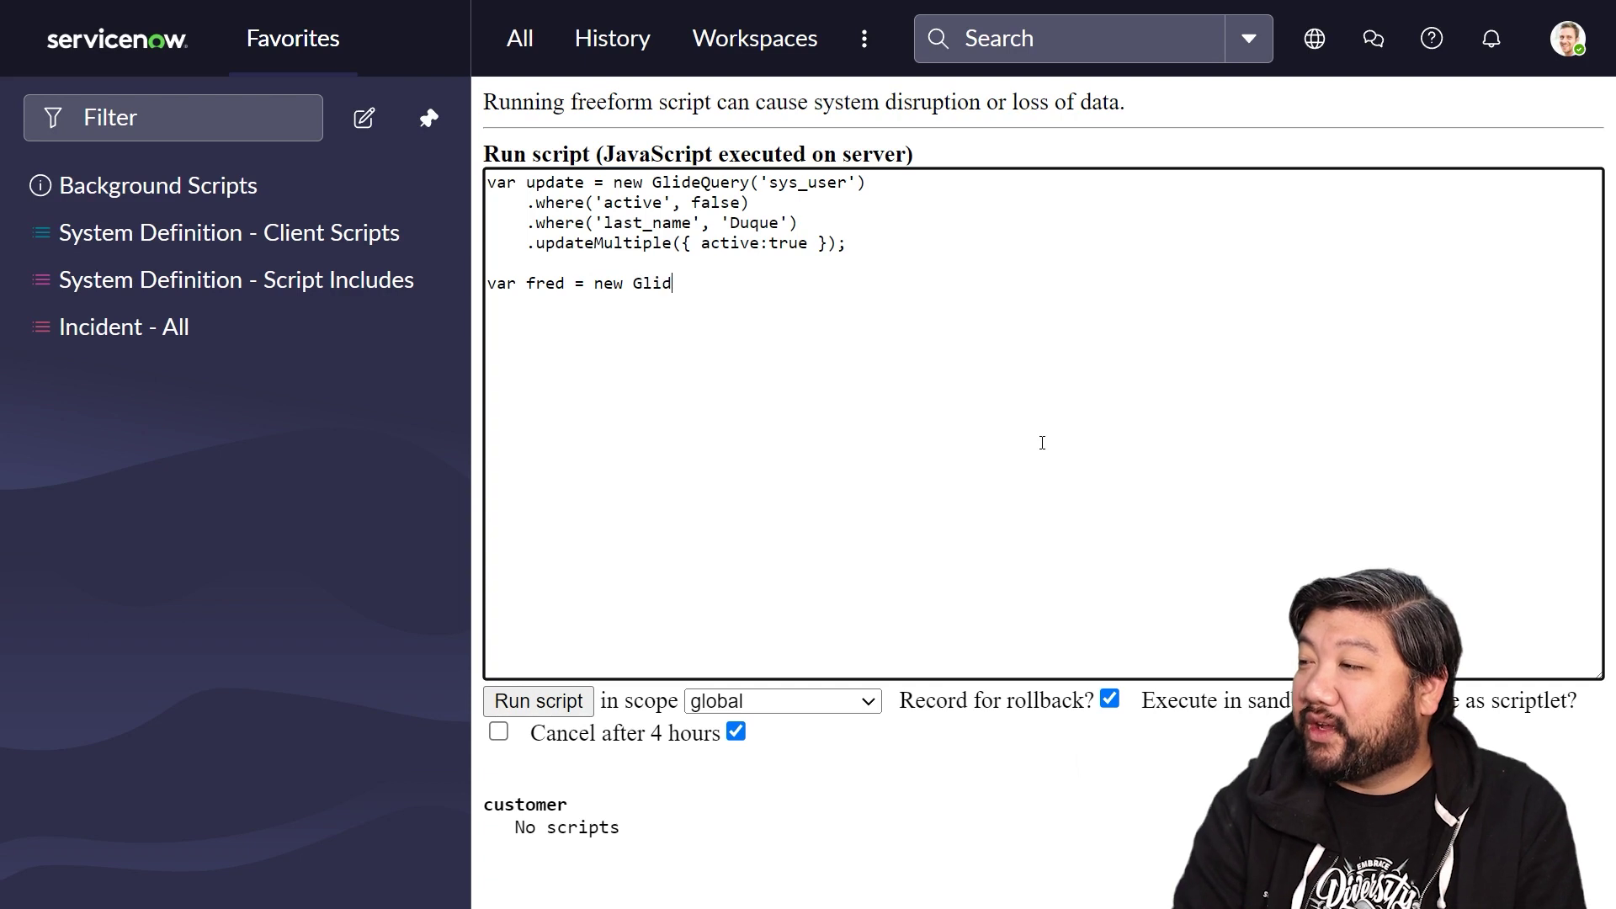
pyautogui.write('eQuery')
pyautogui.write('sys_')
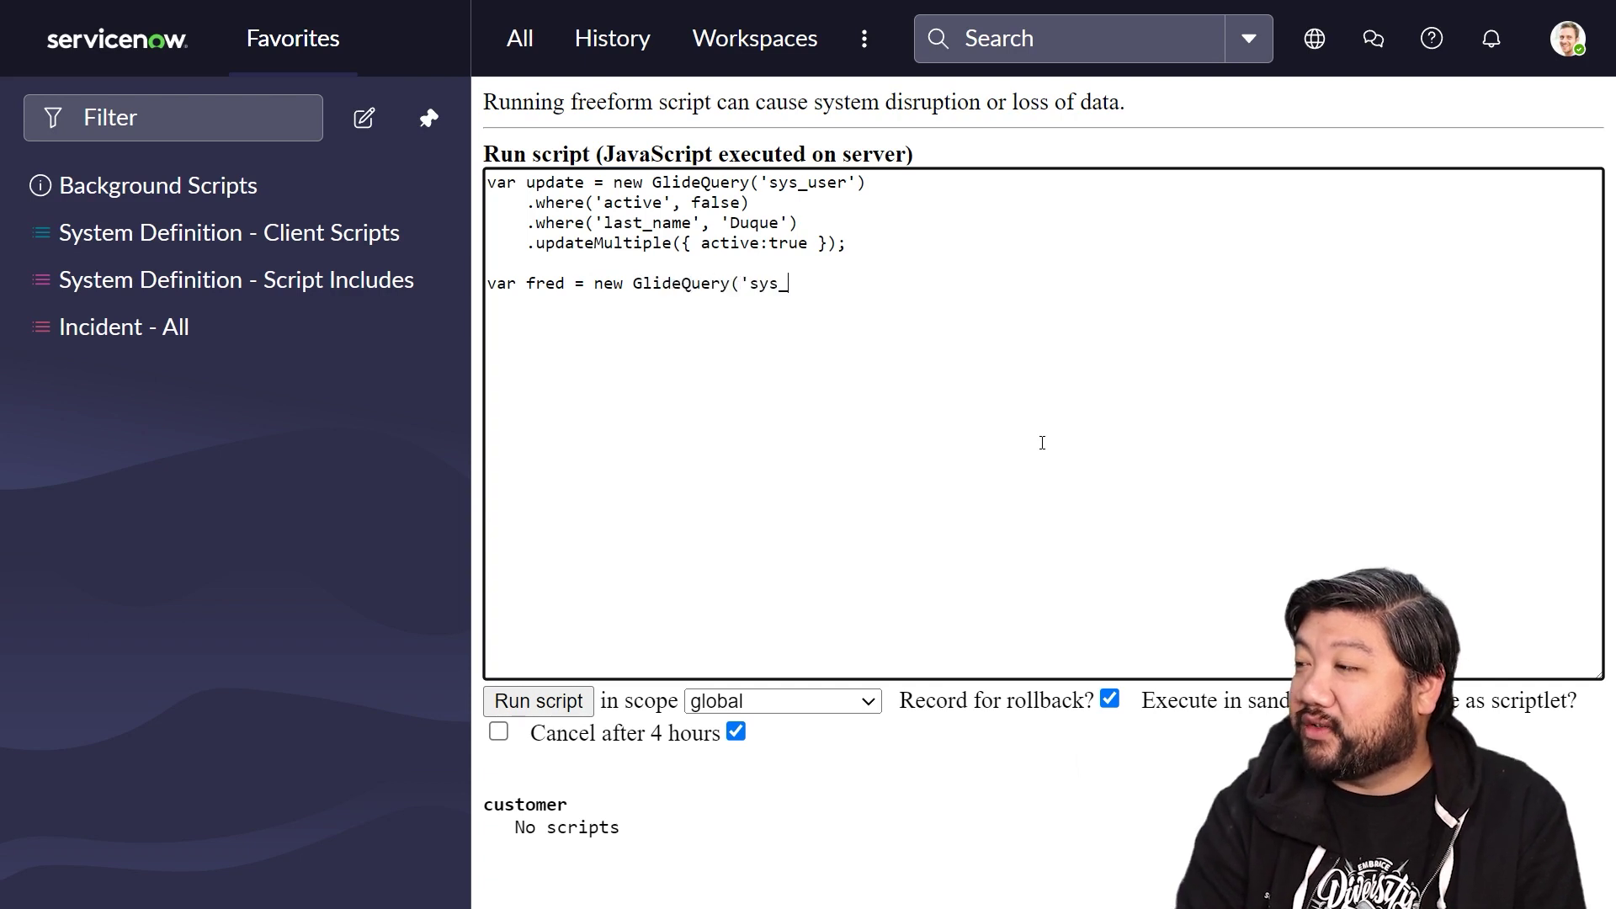
pyautogui.write('user')
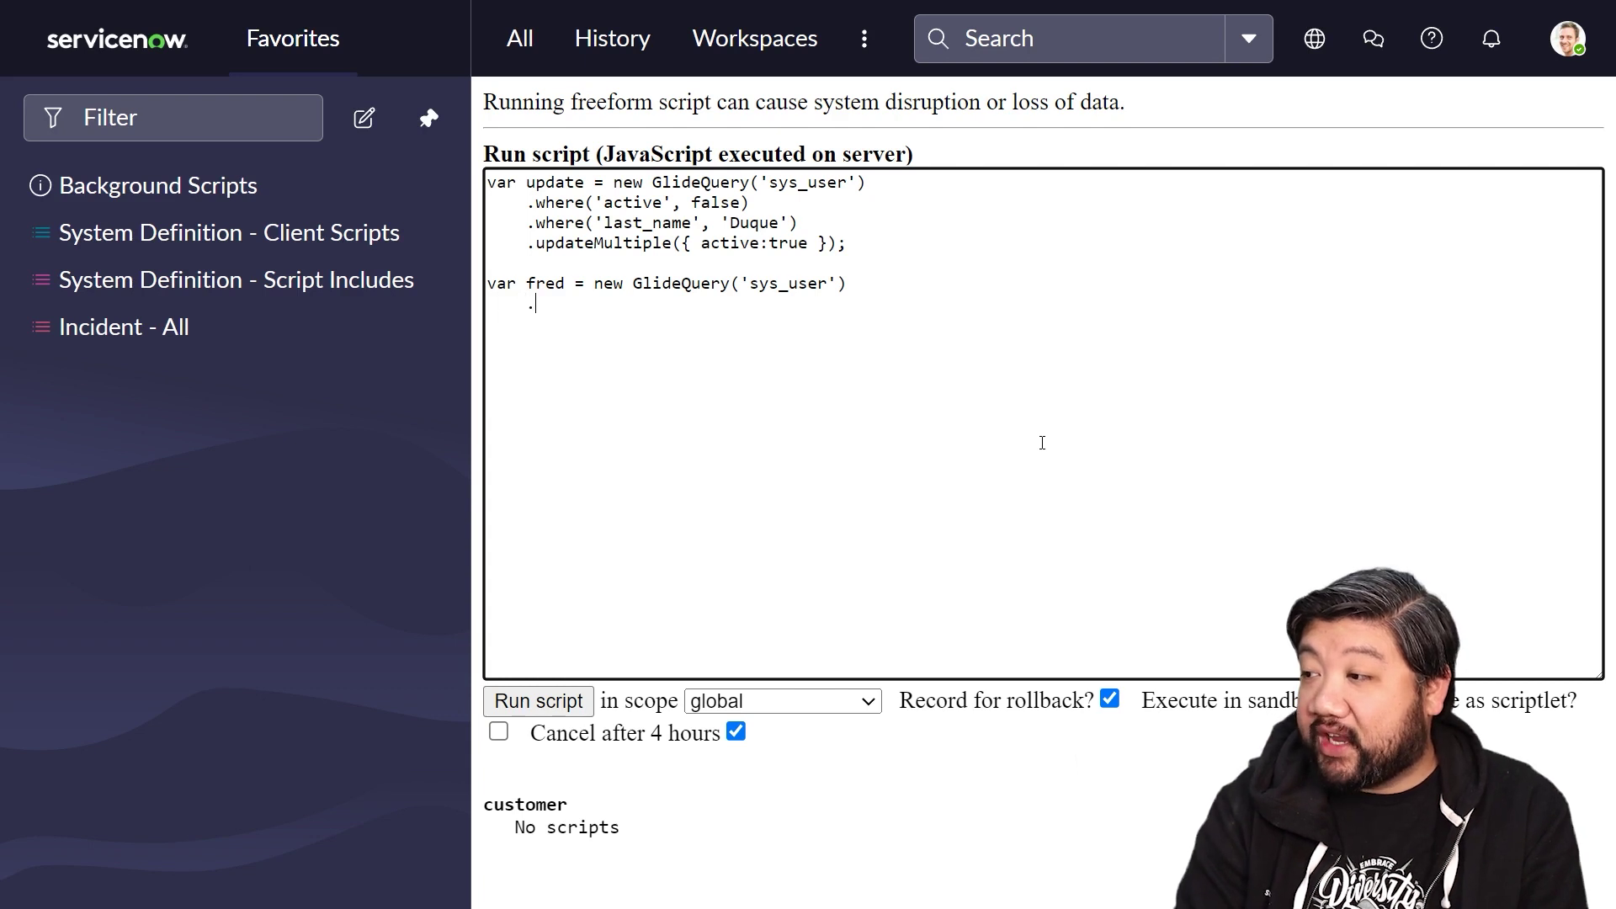
pyautogui.write('insert(')
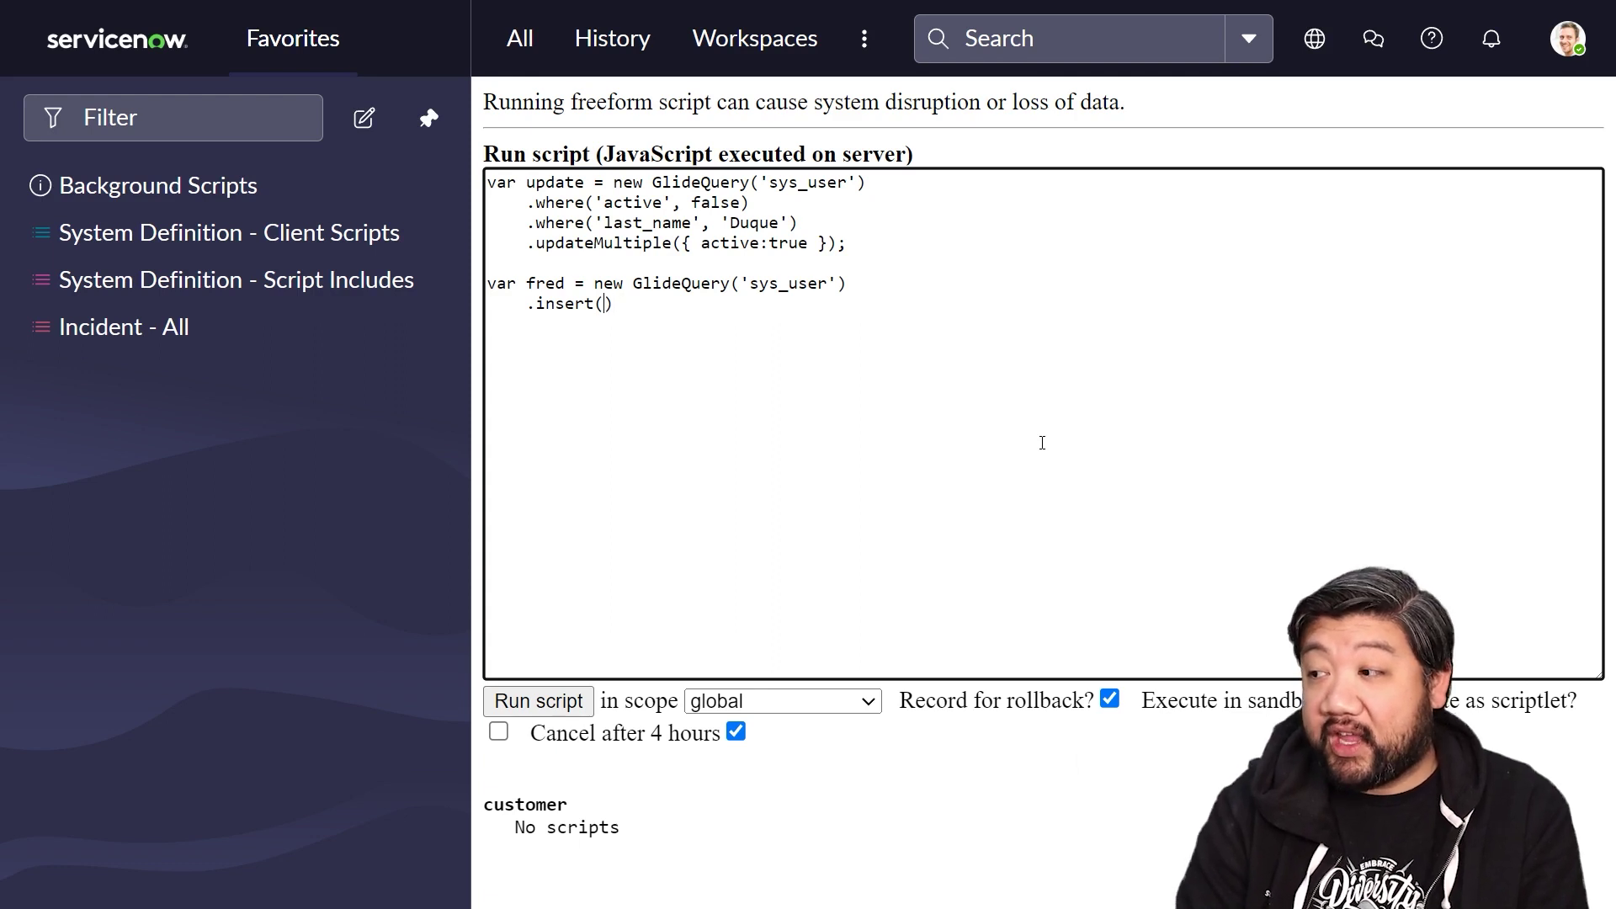
pyautogui.write('{}')
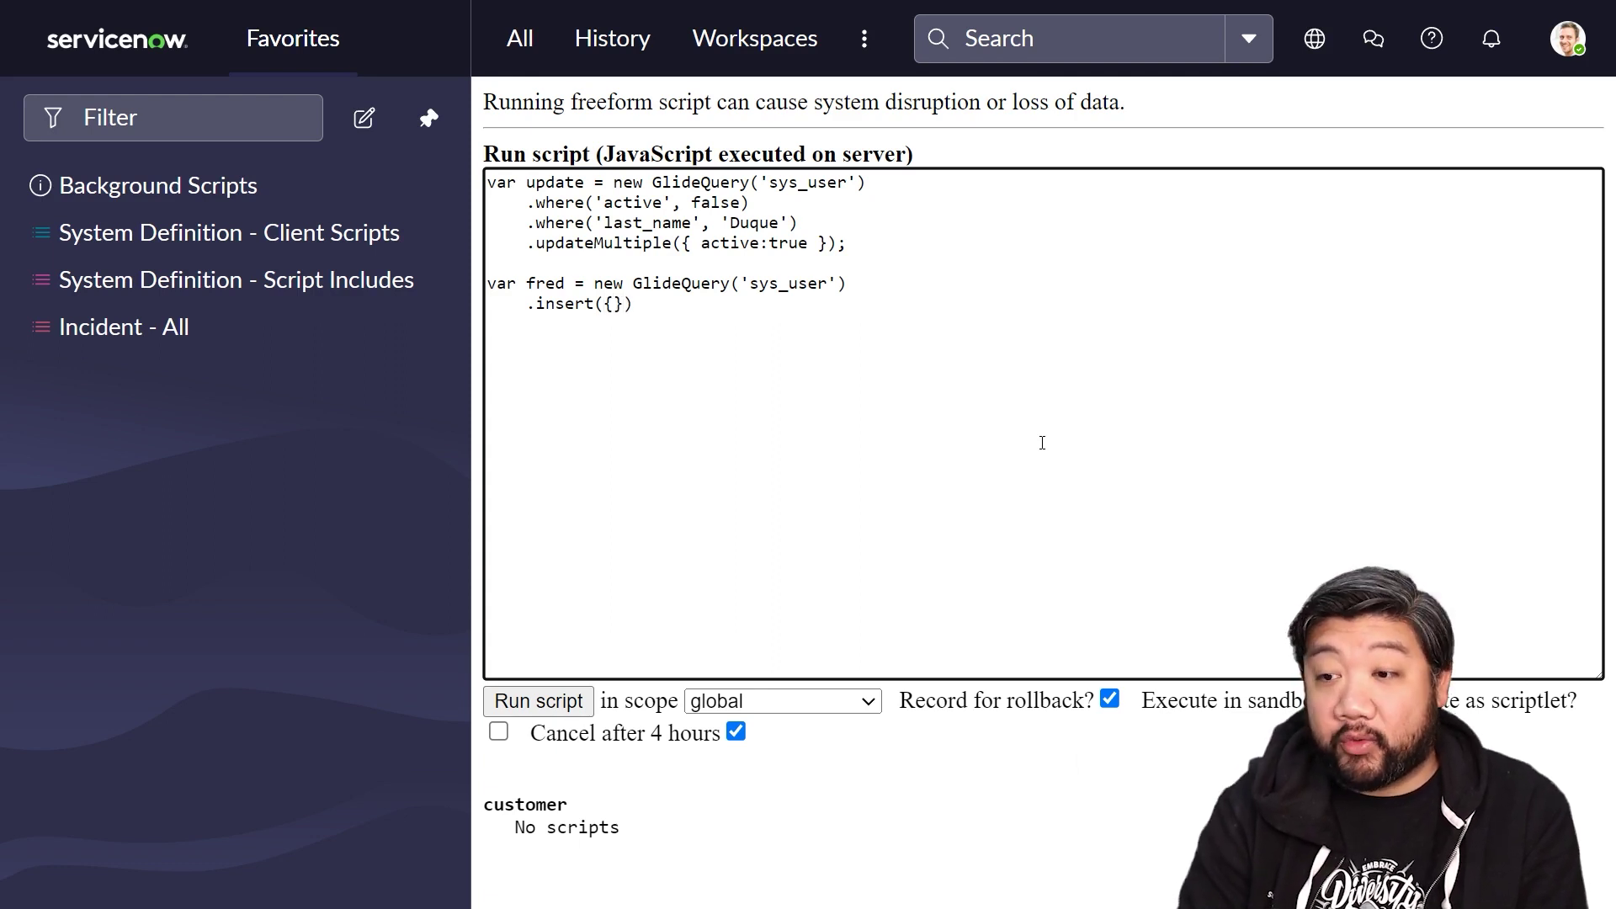
pyautogui.write(' first_na')
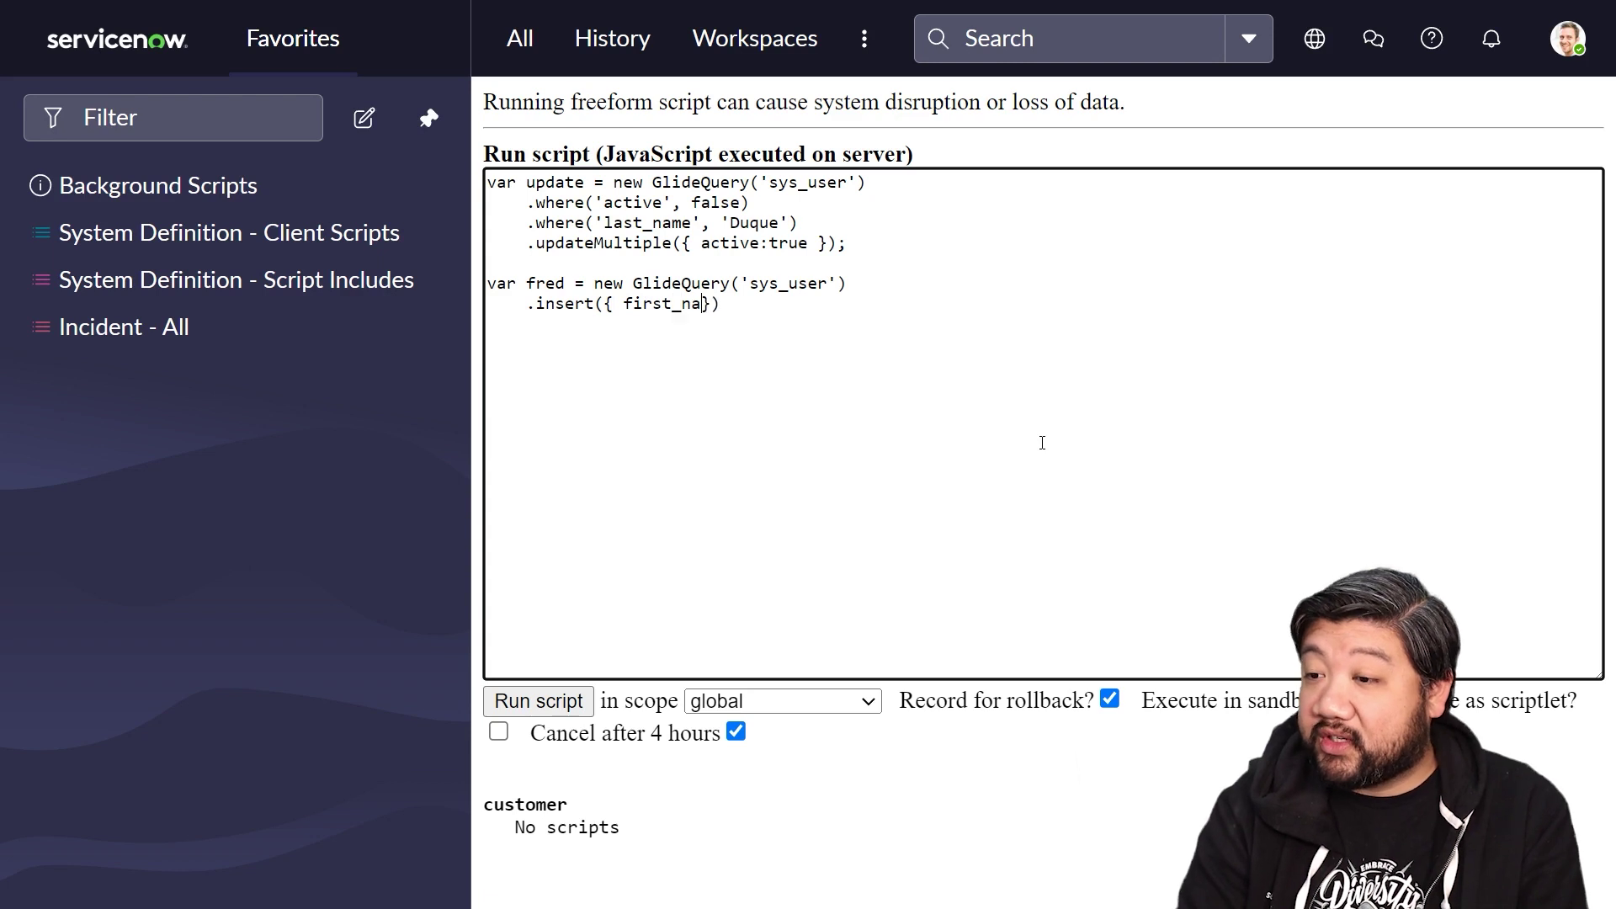
pyautogui.write('me: Fre')
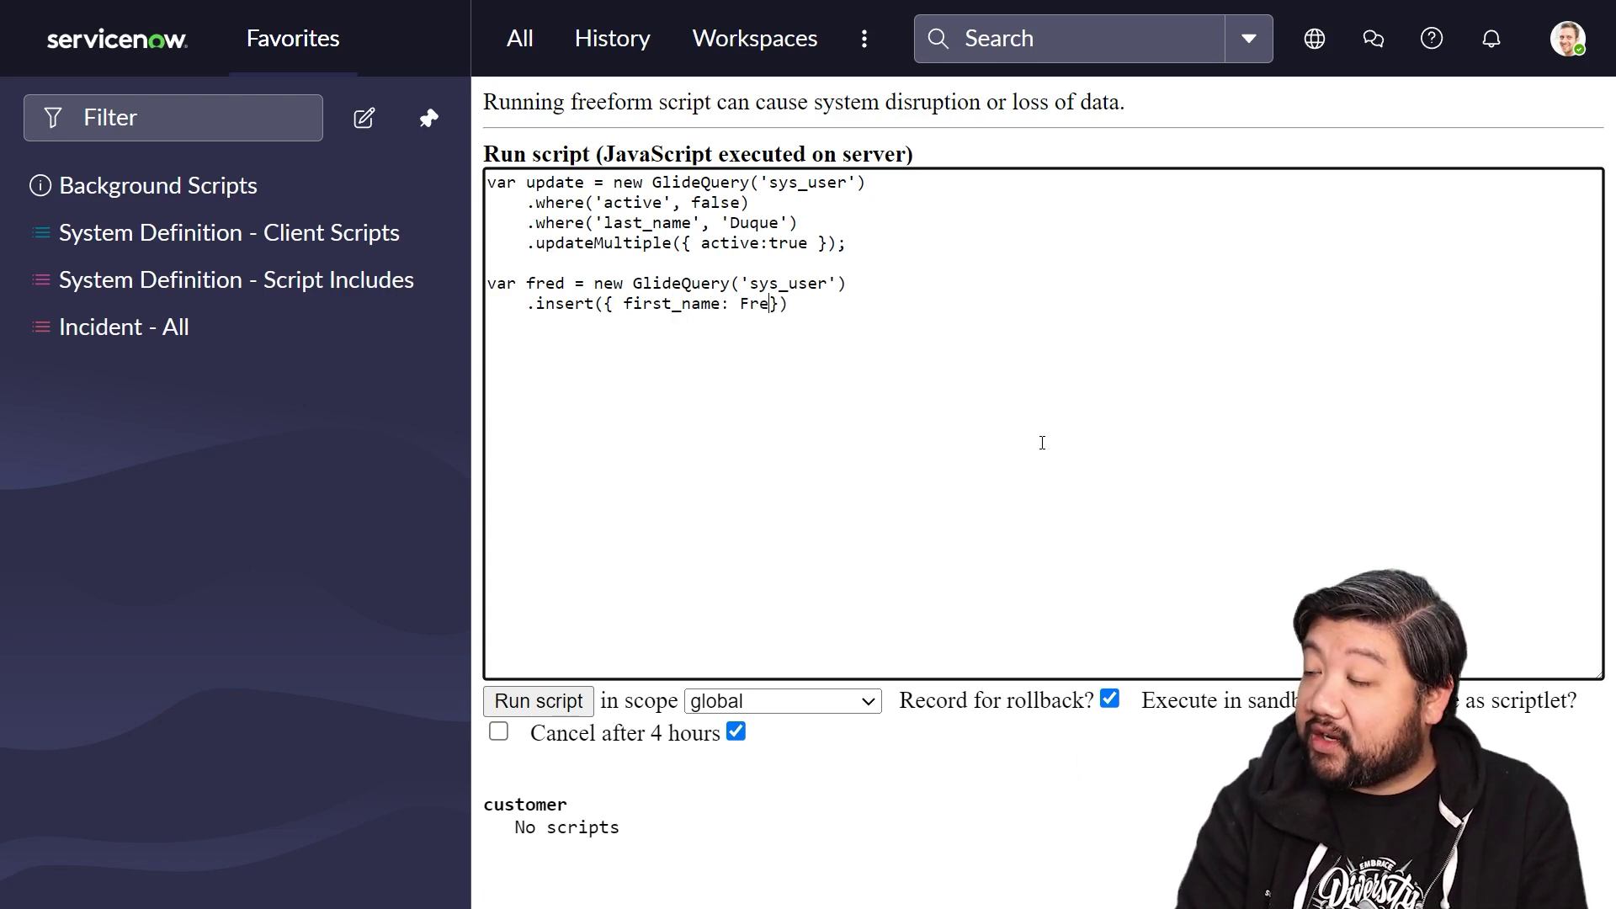
pyautogui.press('BackSpace')
pyautogui.press('BackSpace')
pyautogui.press('BackSpace')
pyautogui.write("'Fred'")
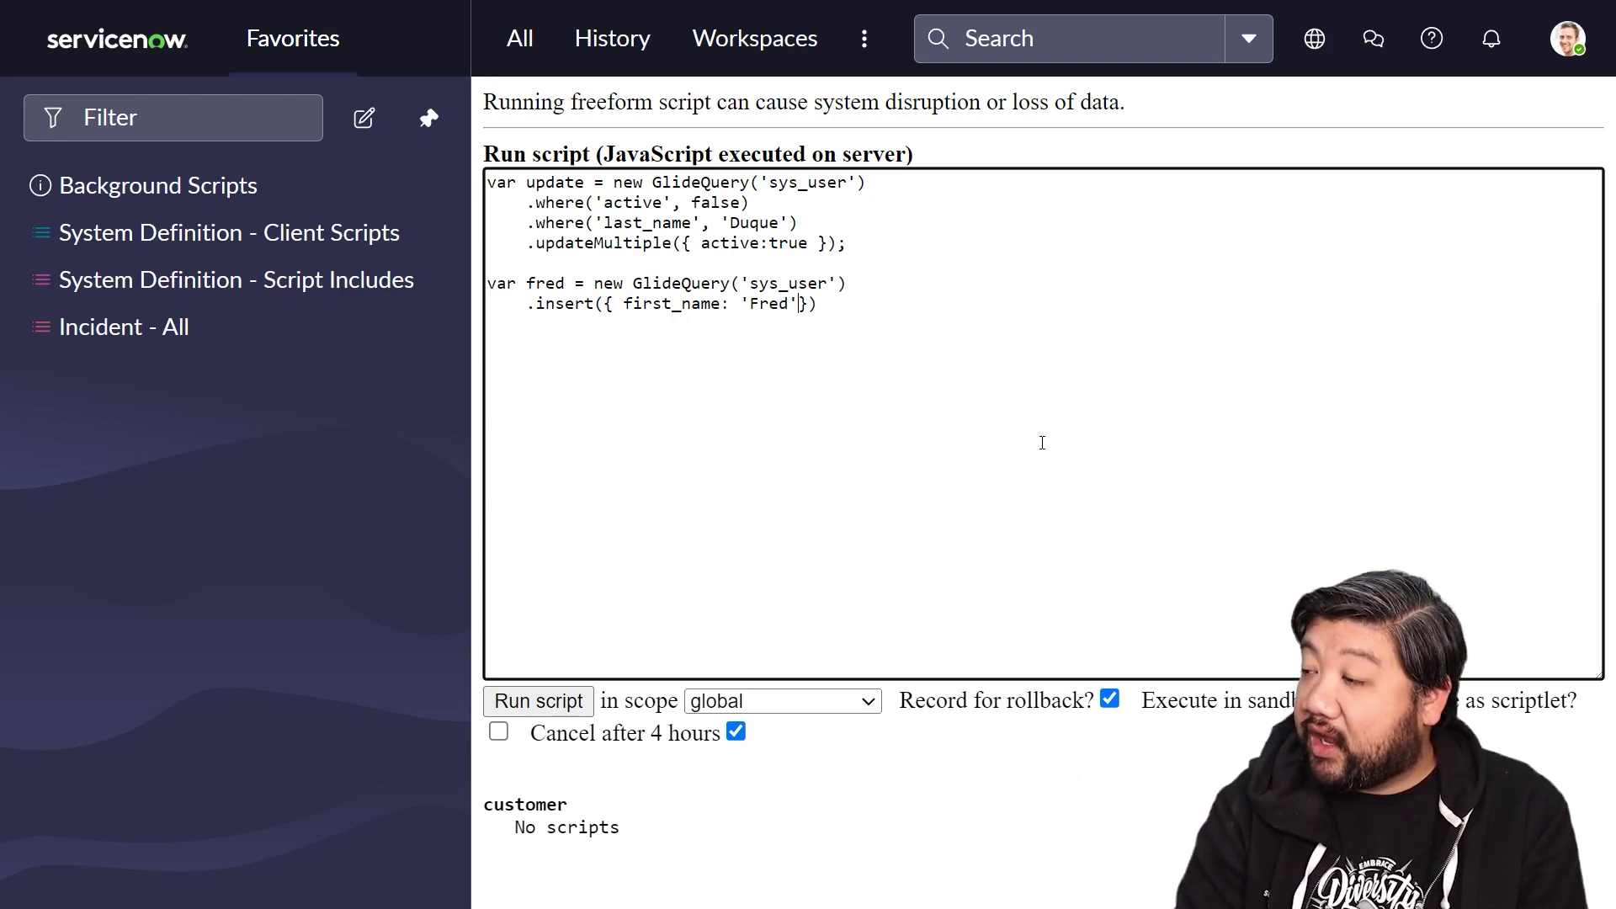
pyautogui.write(', ')
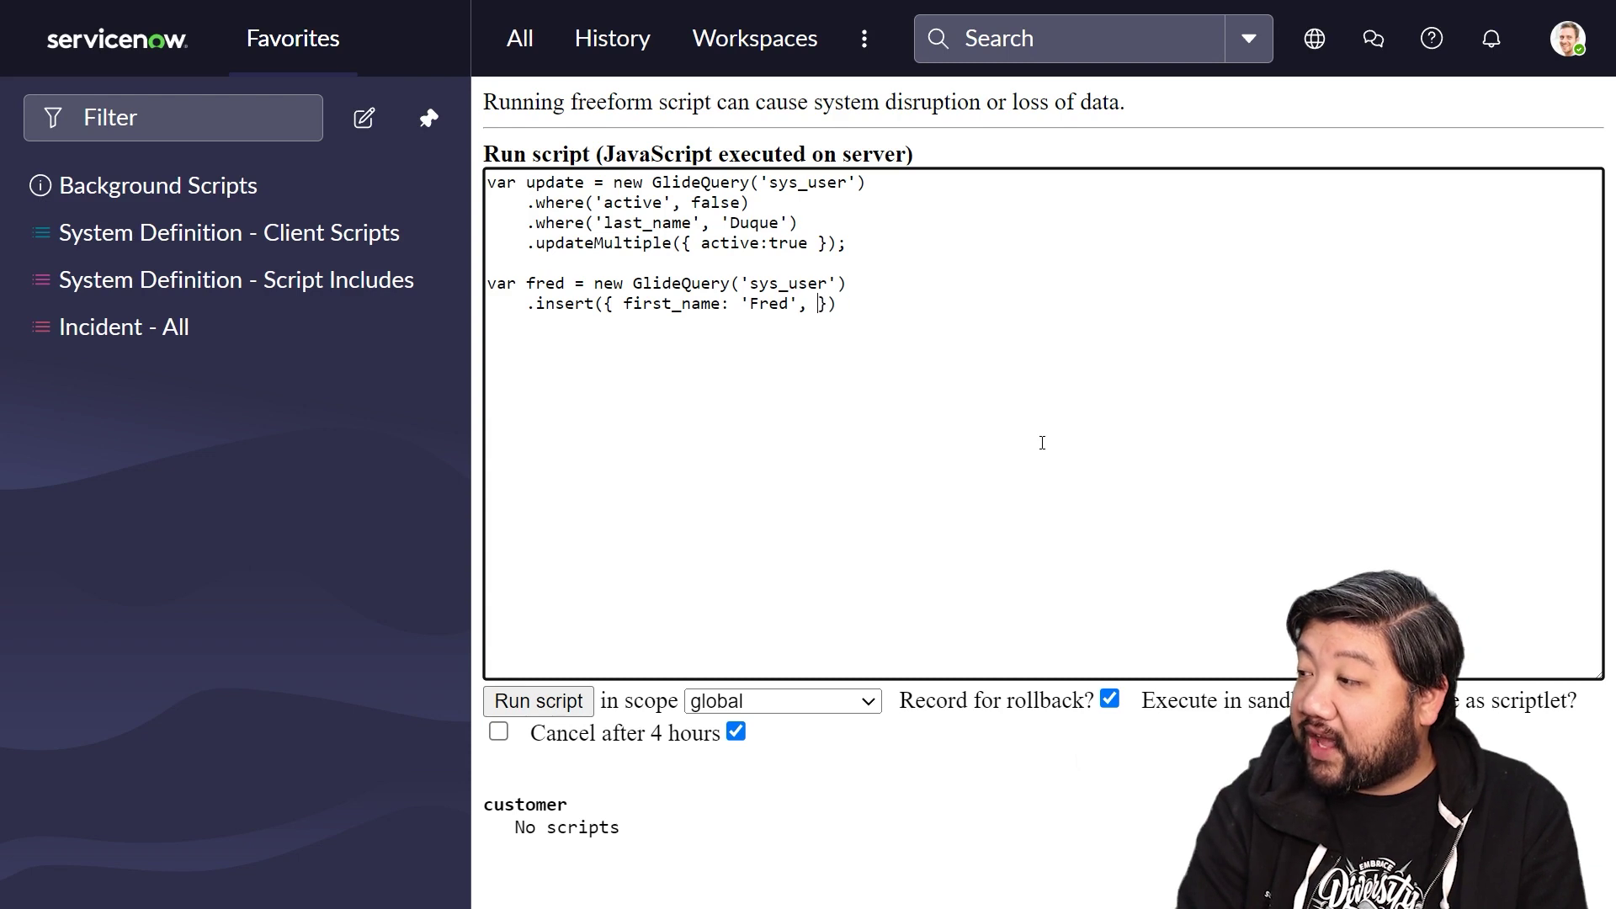
pyautogui.write('last_name:')
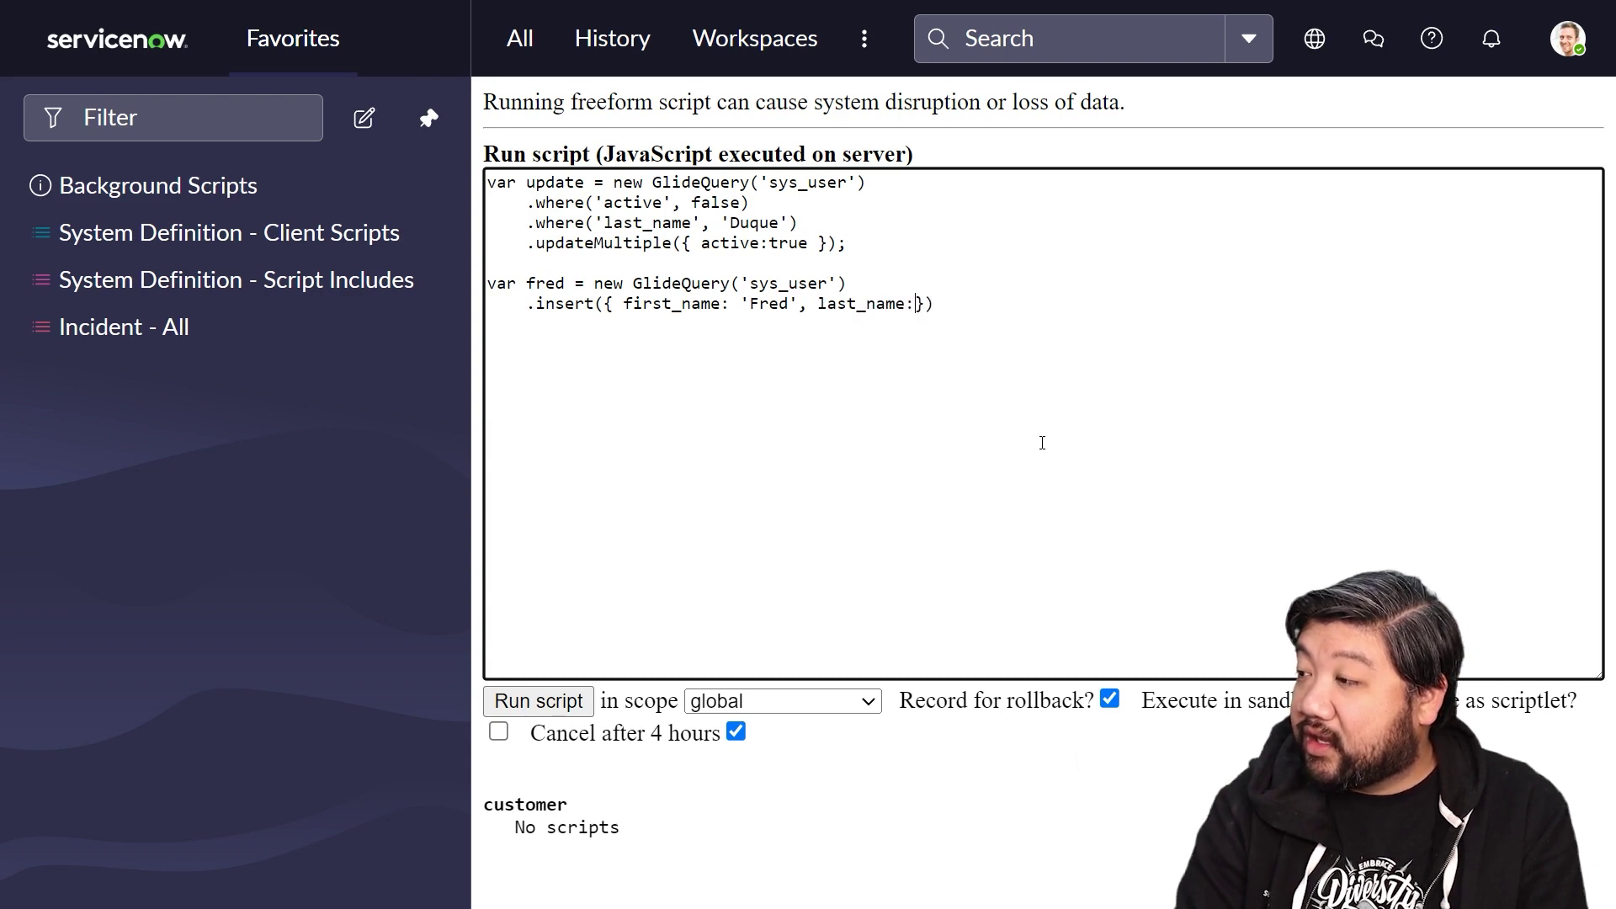
pyautogui.write(" 'Ludd")
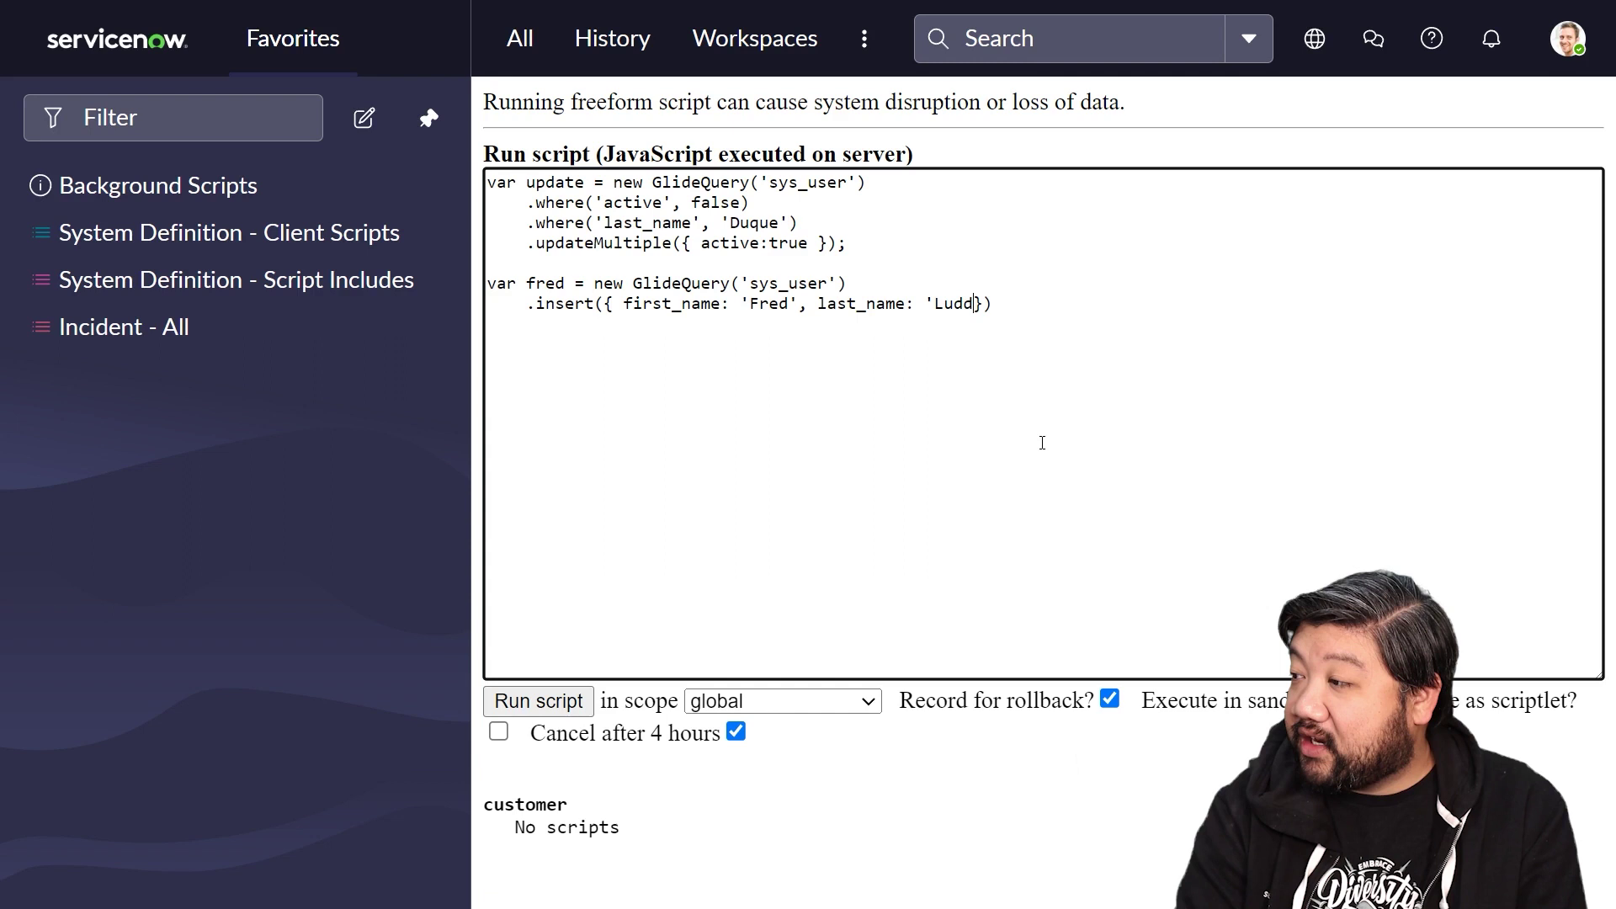
pyautogui.write("y'")
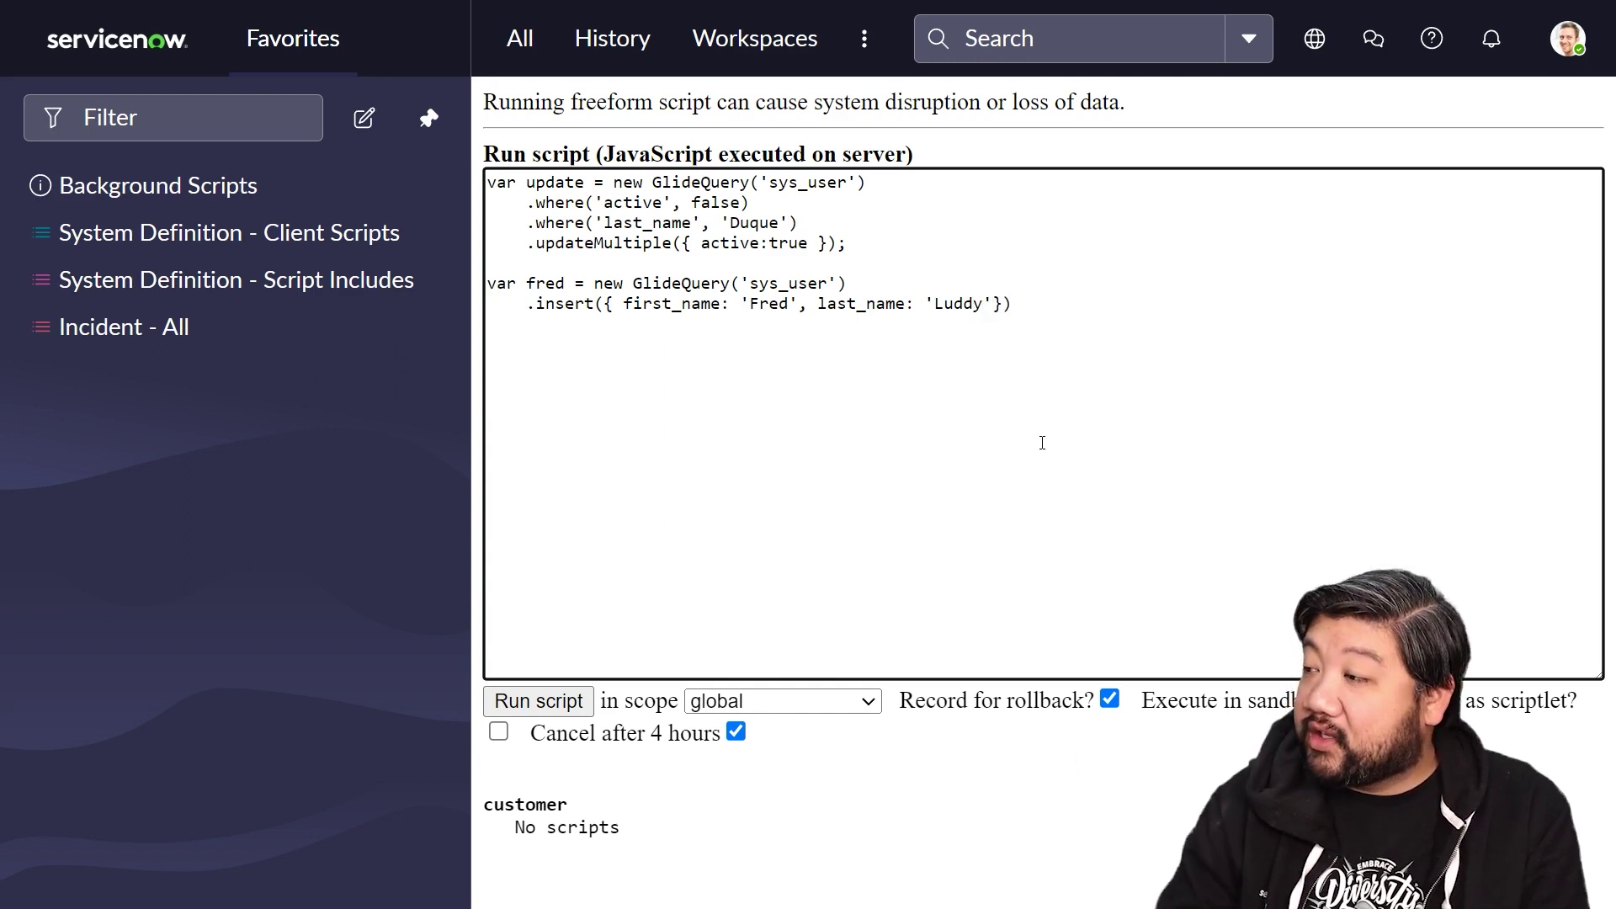
# - Review the sys_user table and the first_name and last_name fields in the insert
pyautogui.doubleClick(675, 302)
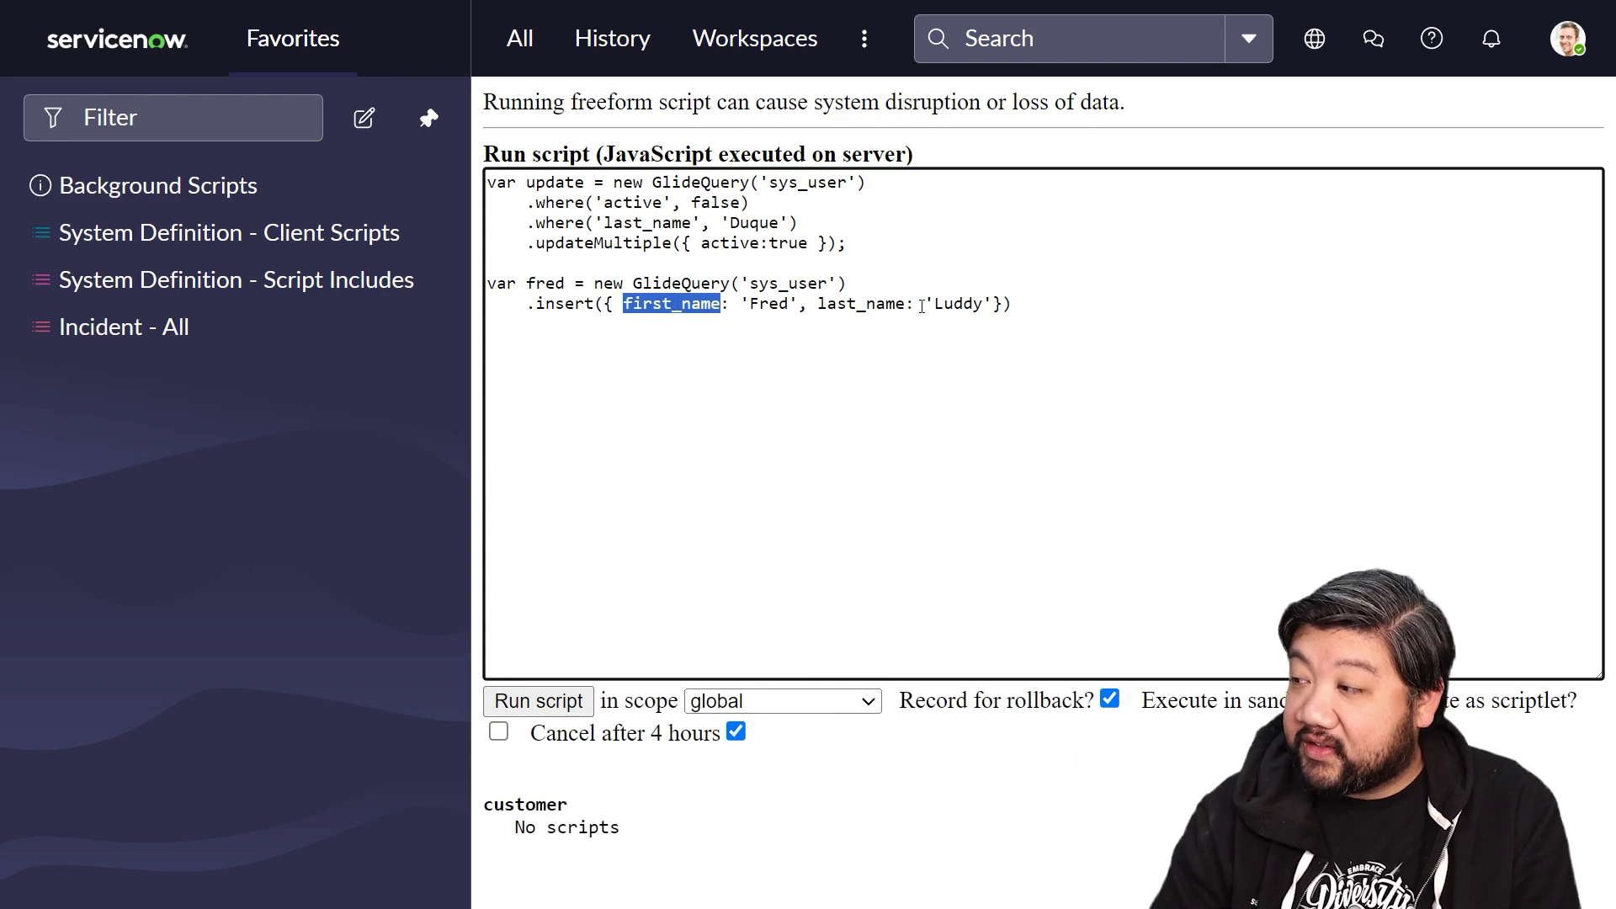
pyautogui.doubleClick(867, 303)
pyautogui.doubleClick(651, 305)
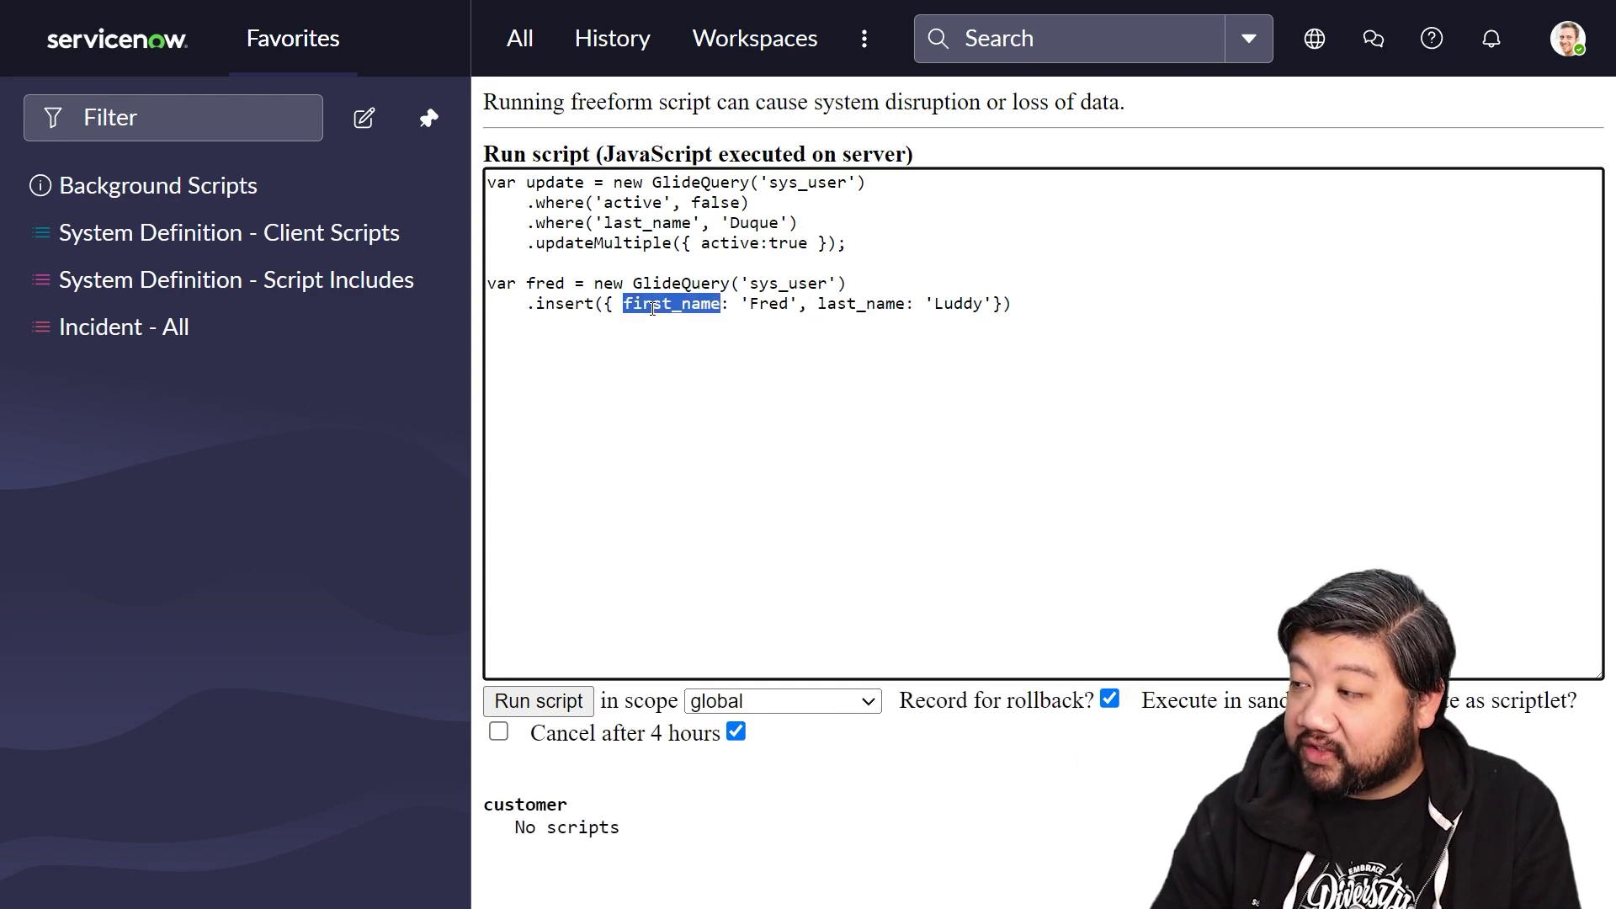
pyautogui.doubleClick(863, 303)
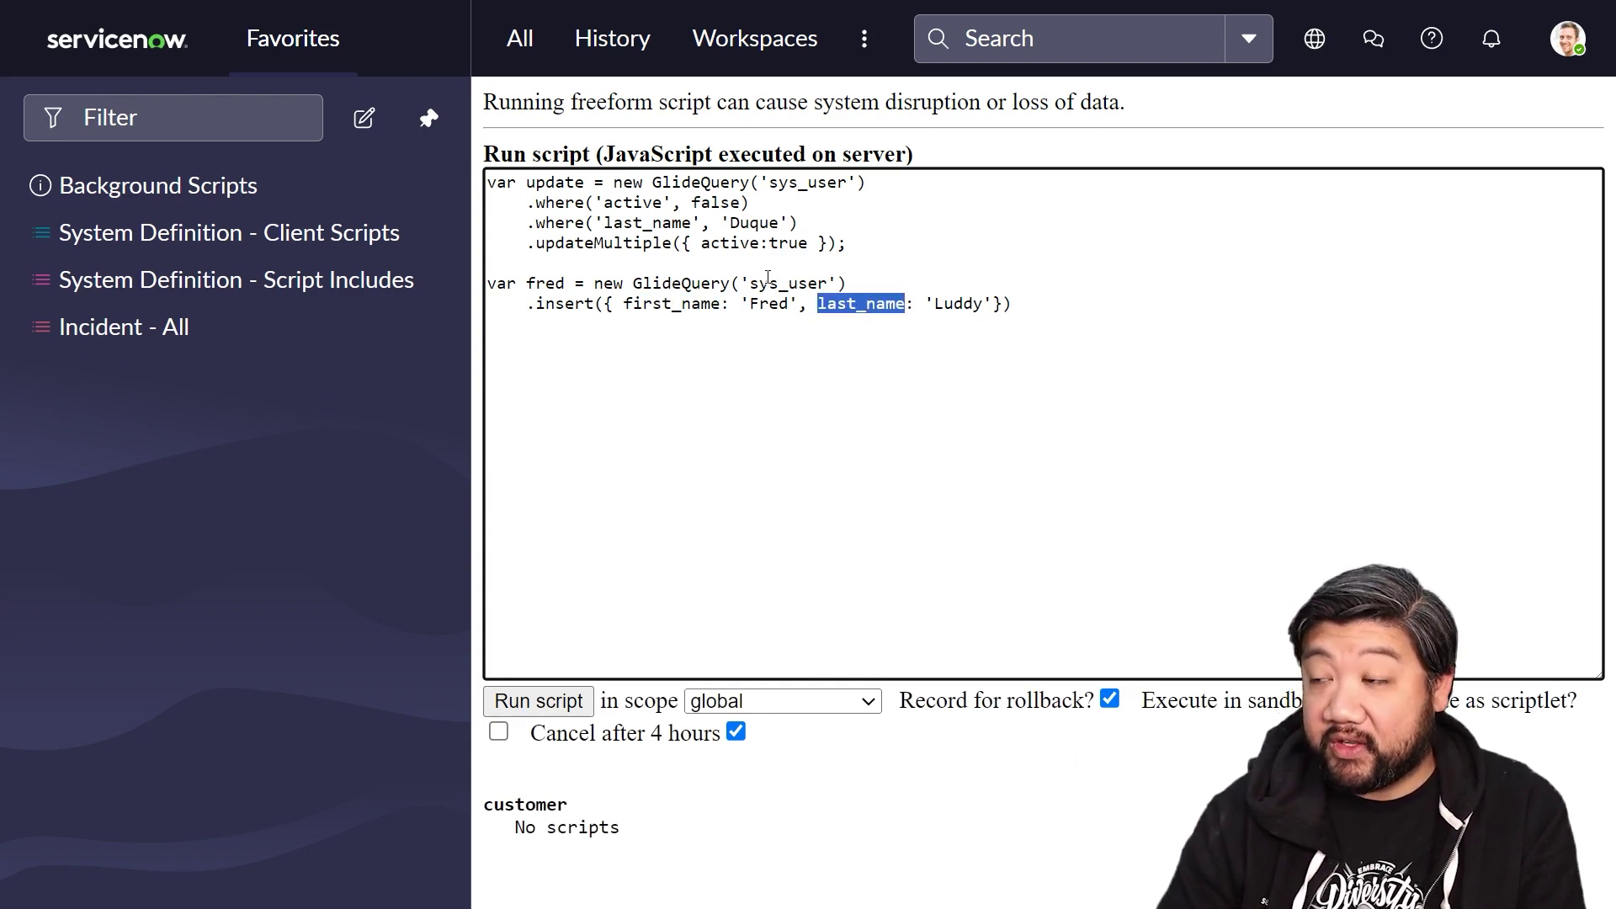
pyautogui.doubleClick(768, 283)
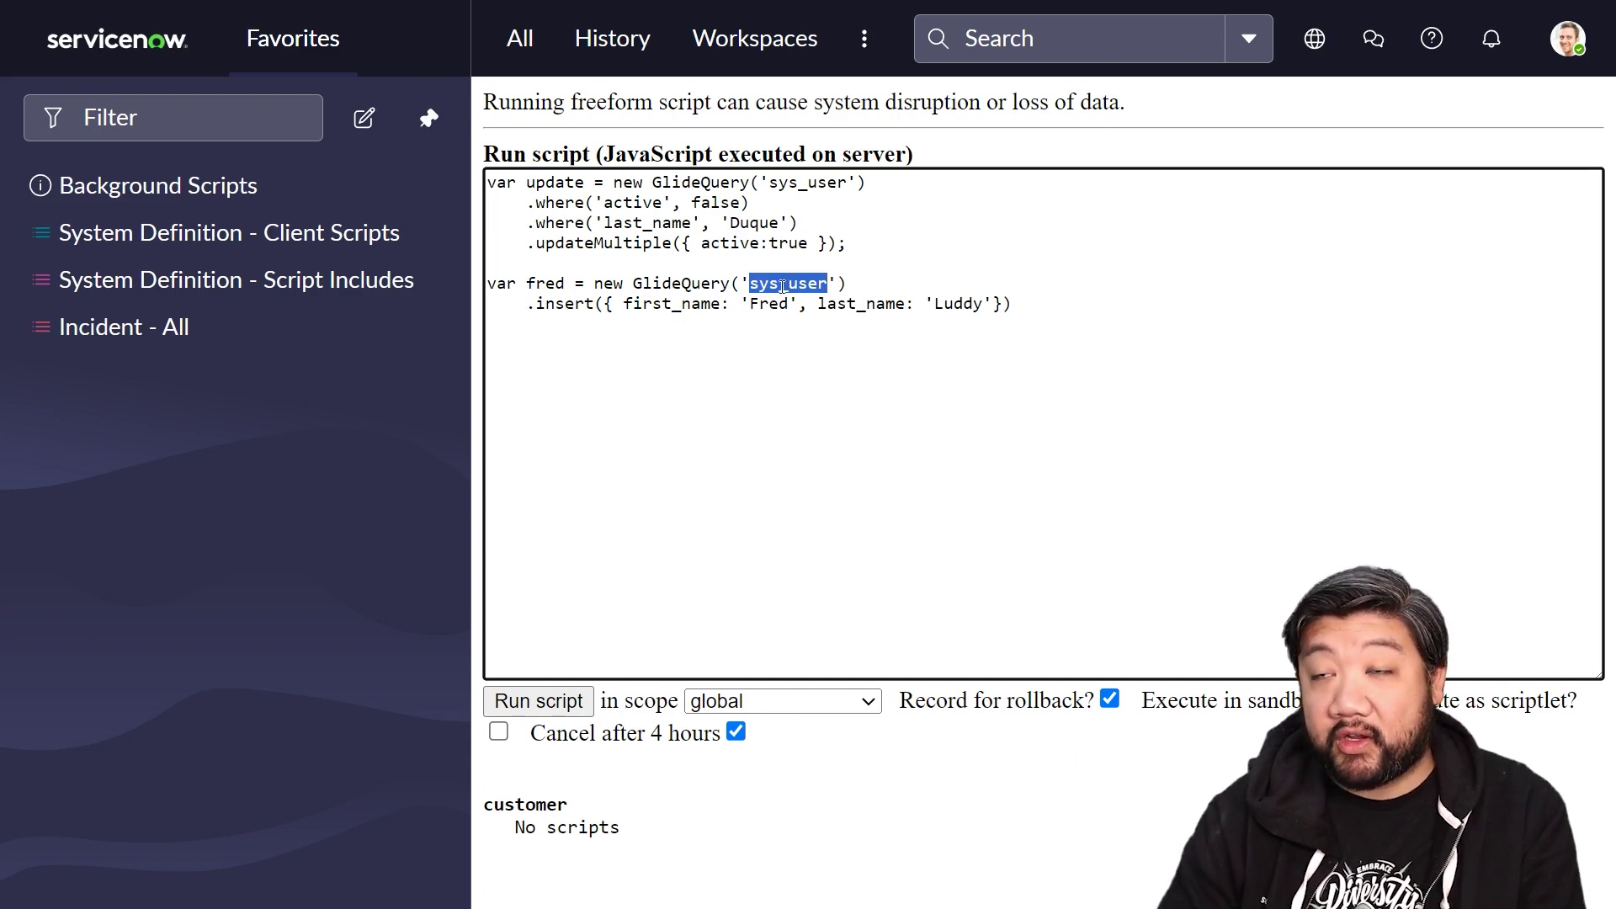
pyautogui.doubleClick(674, 304)
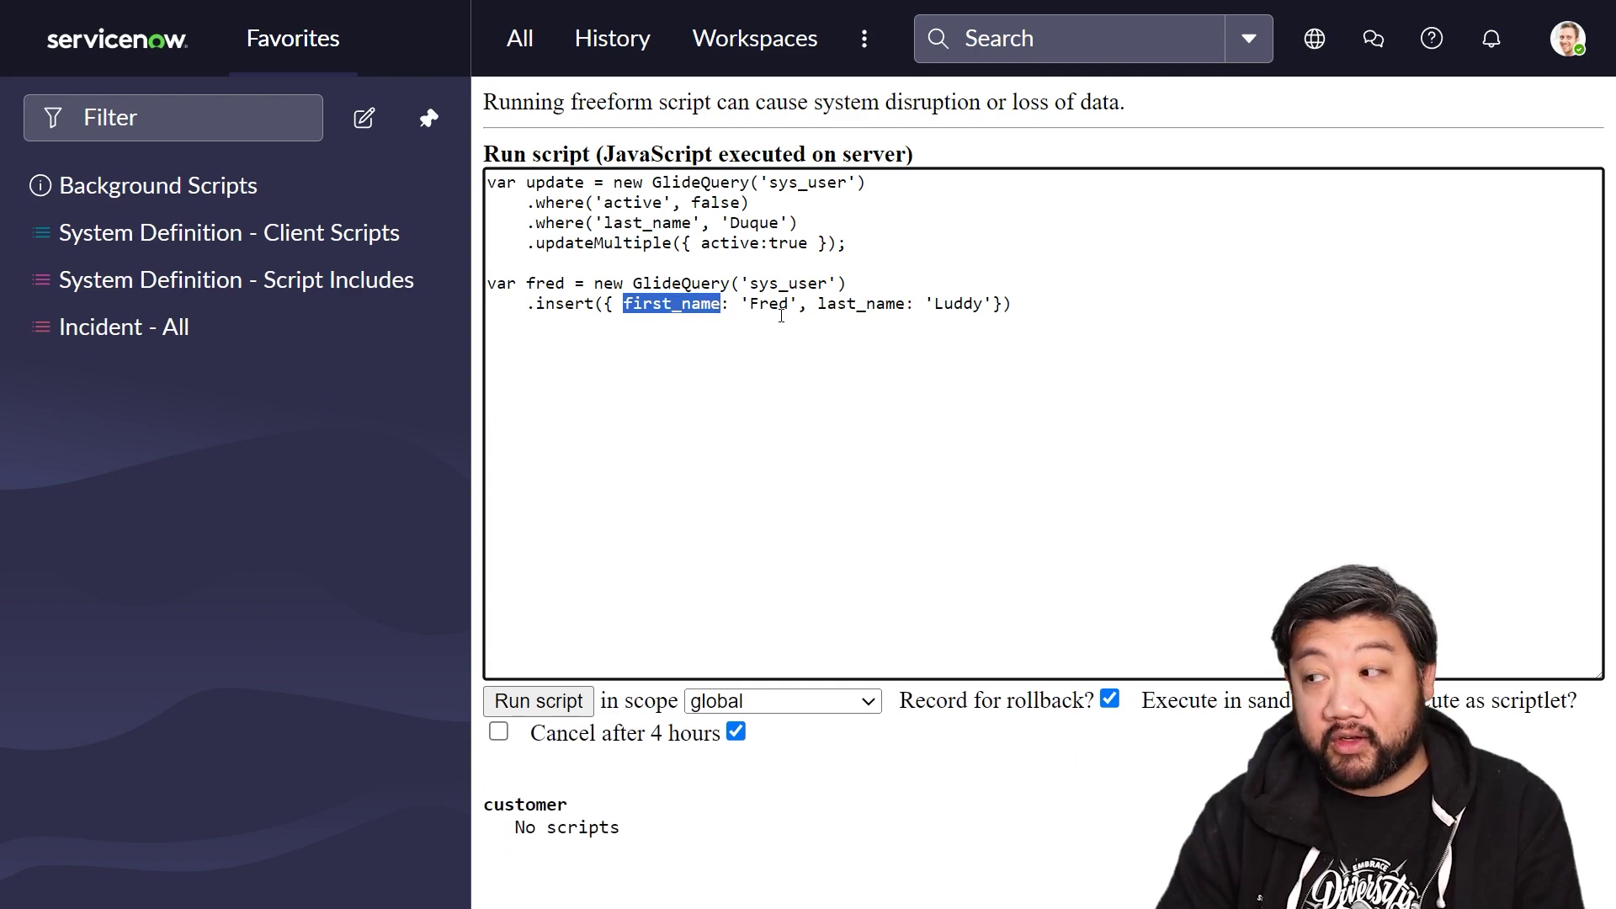
pyautogui.doubleClick(788, 284)
pyautogui.doubleClick(897, 303)
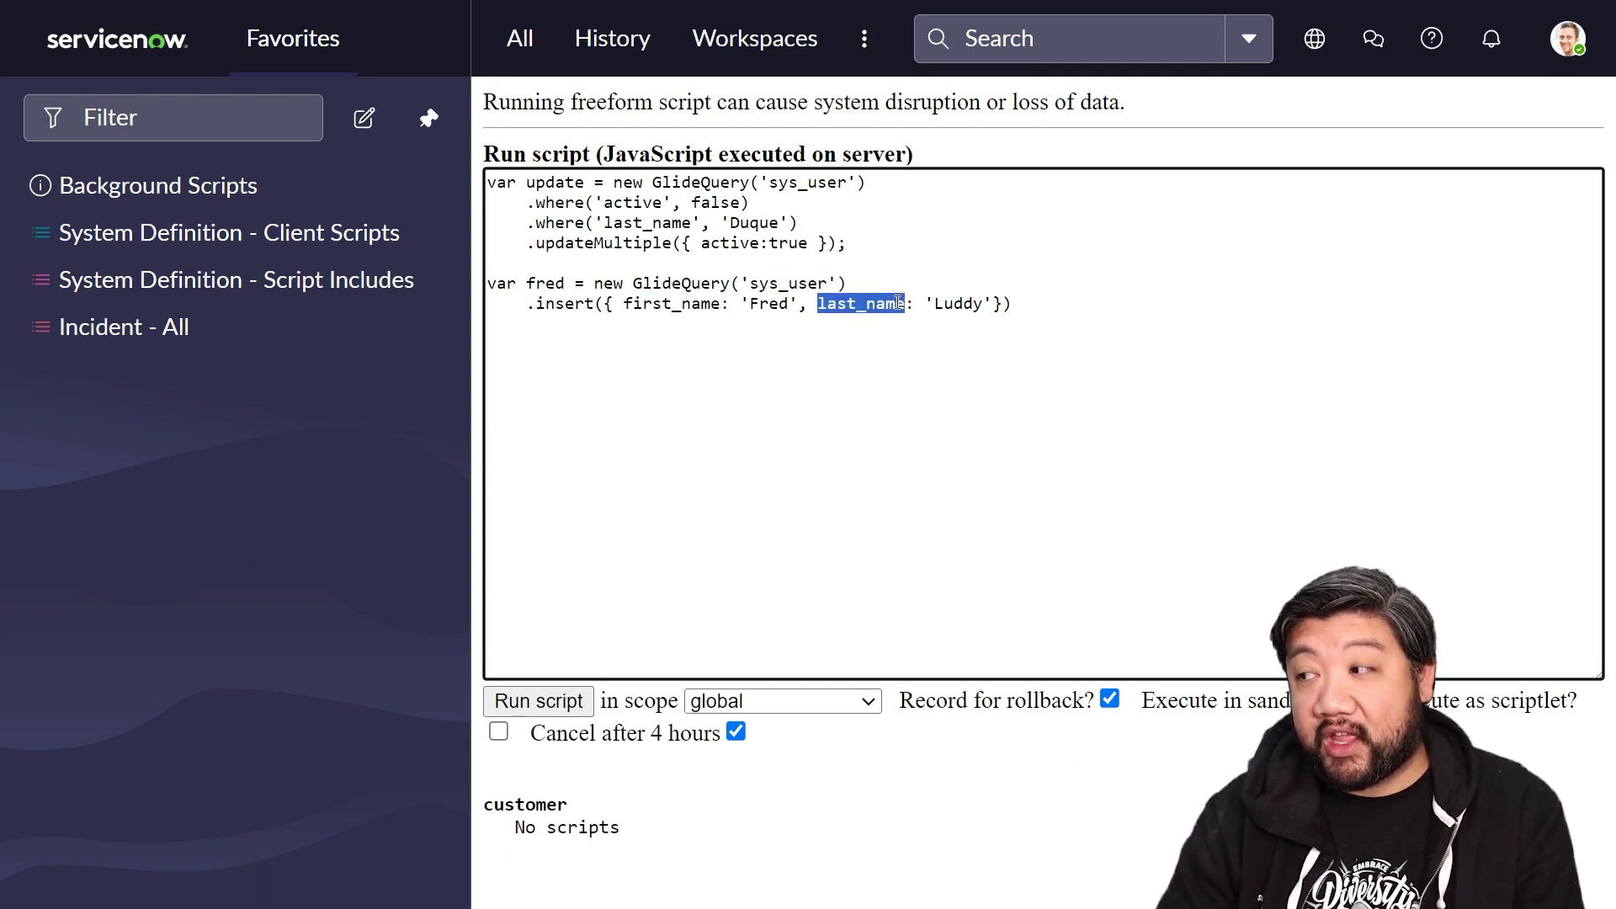
pyautogui.click(979, 304)
pyautogui.click(1079, 307)
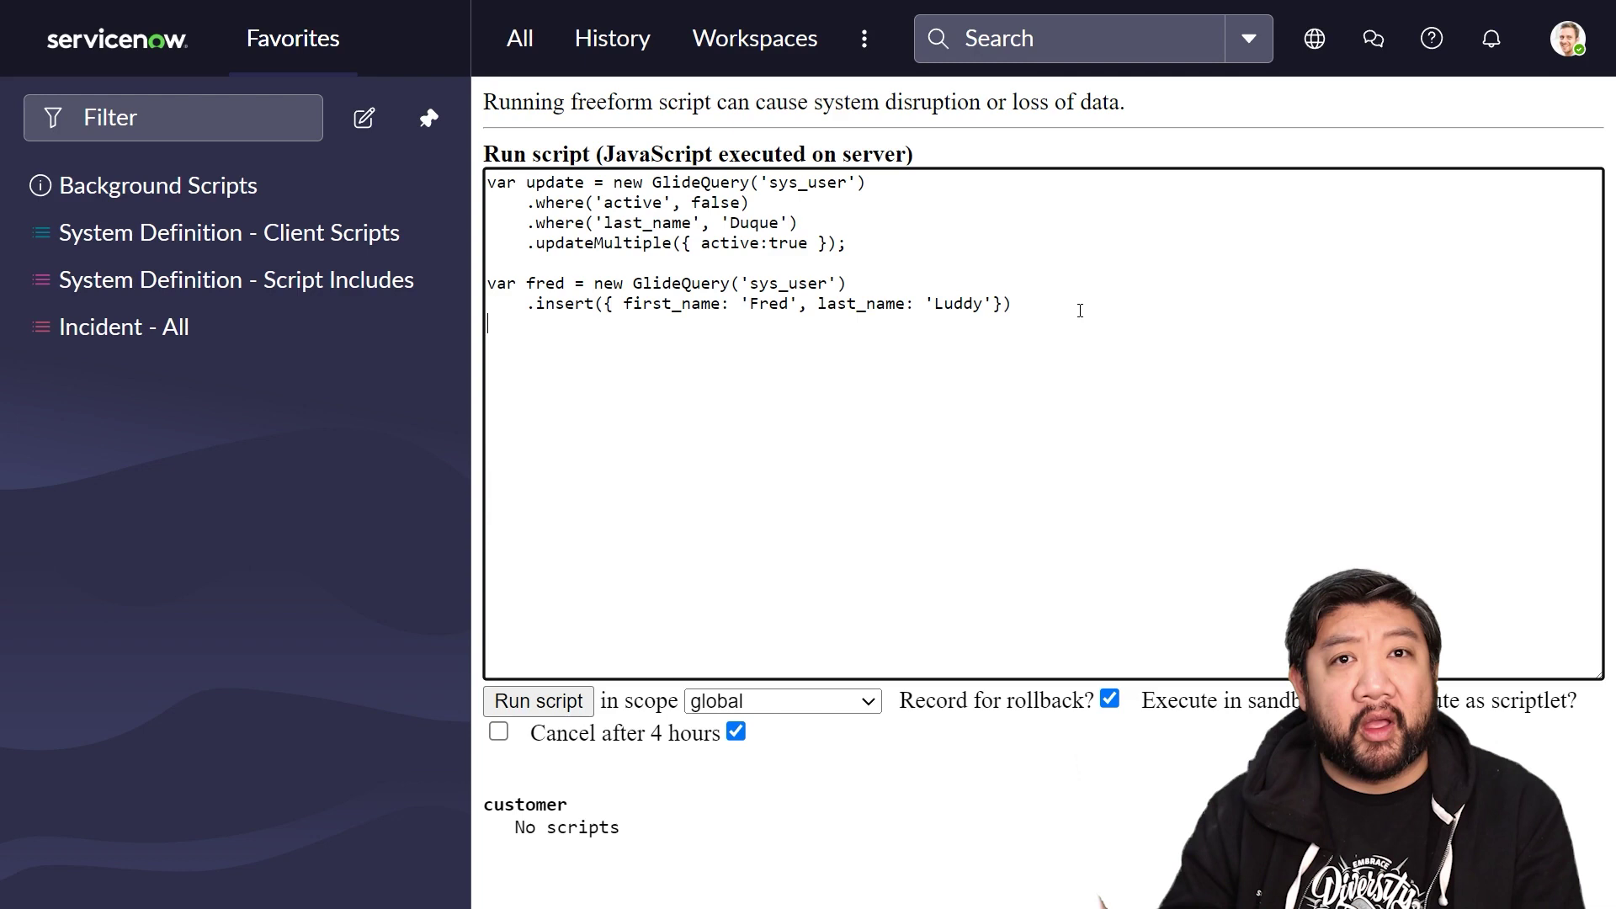
# - Add .get(); below the insert call and run the script
pyautogui.press('Return')
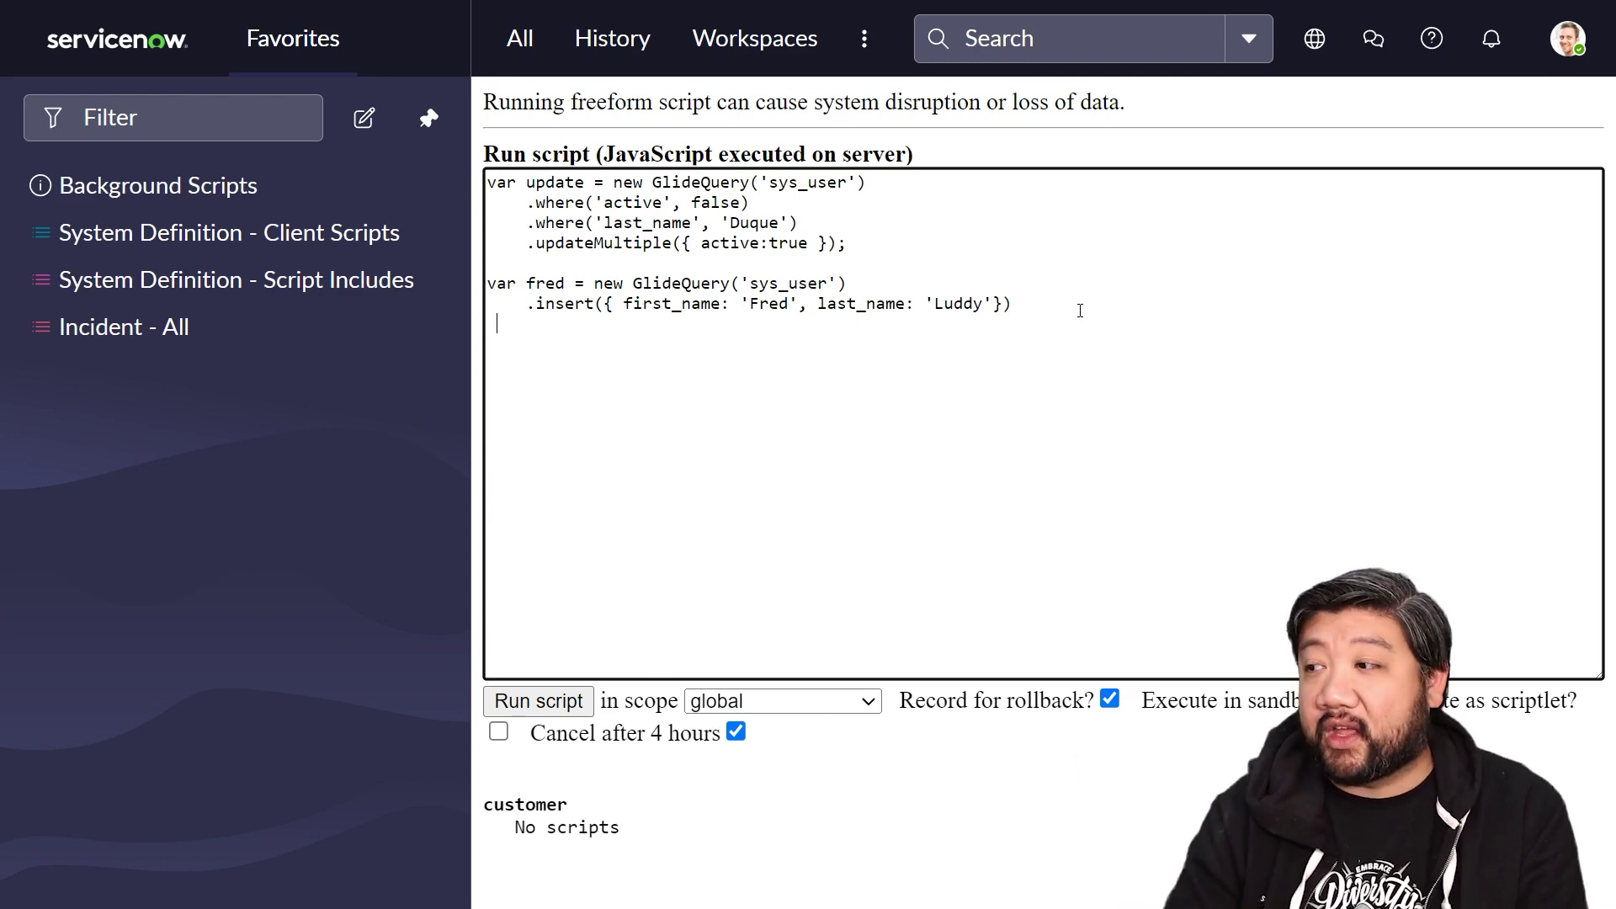
pyautogui.write('.get')
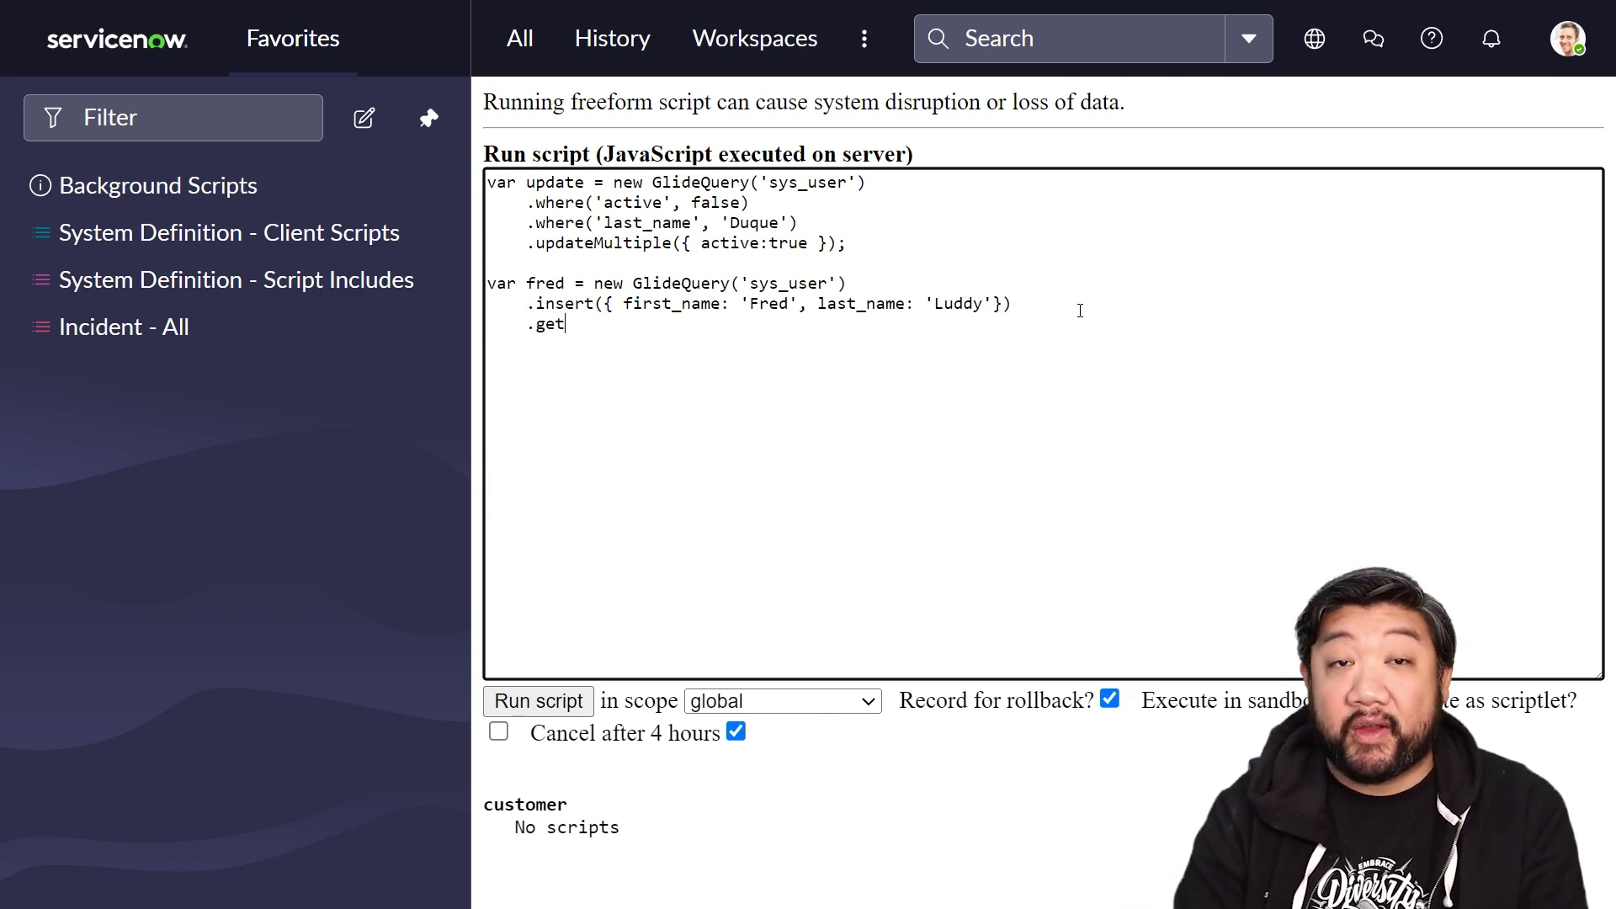
pyautogui.write('();')
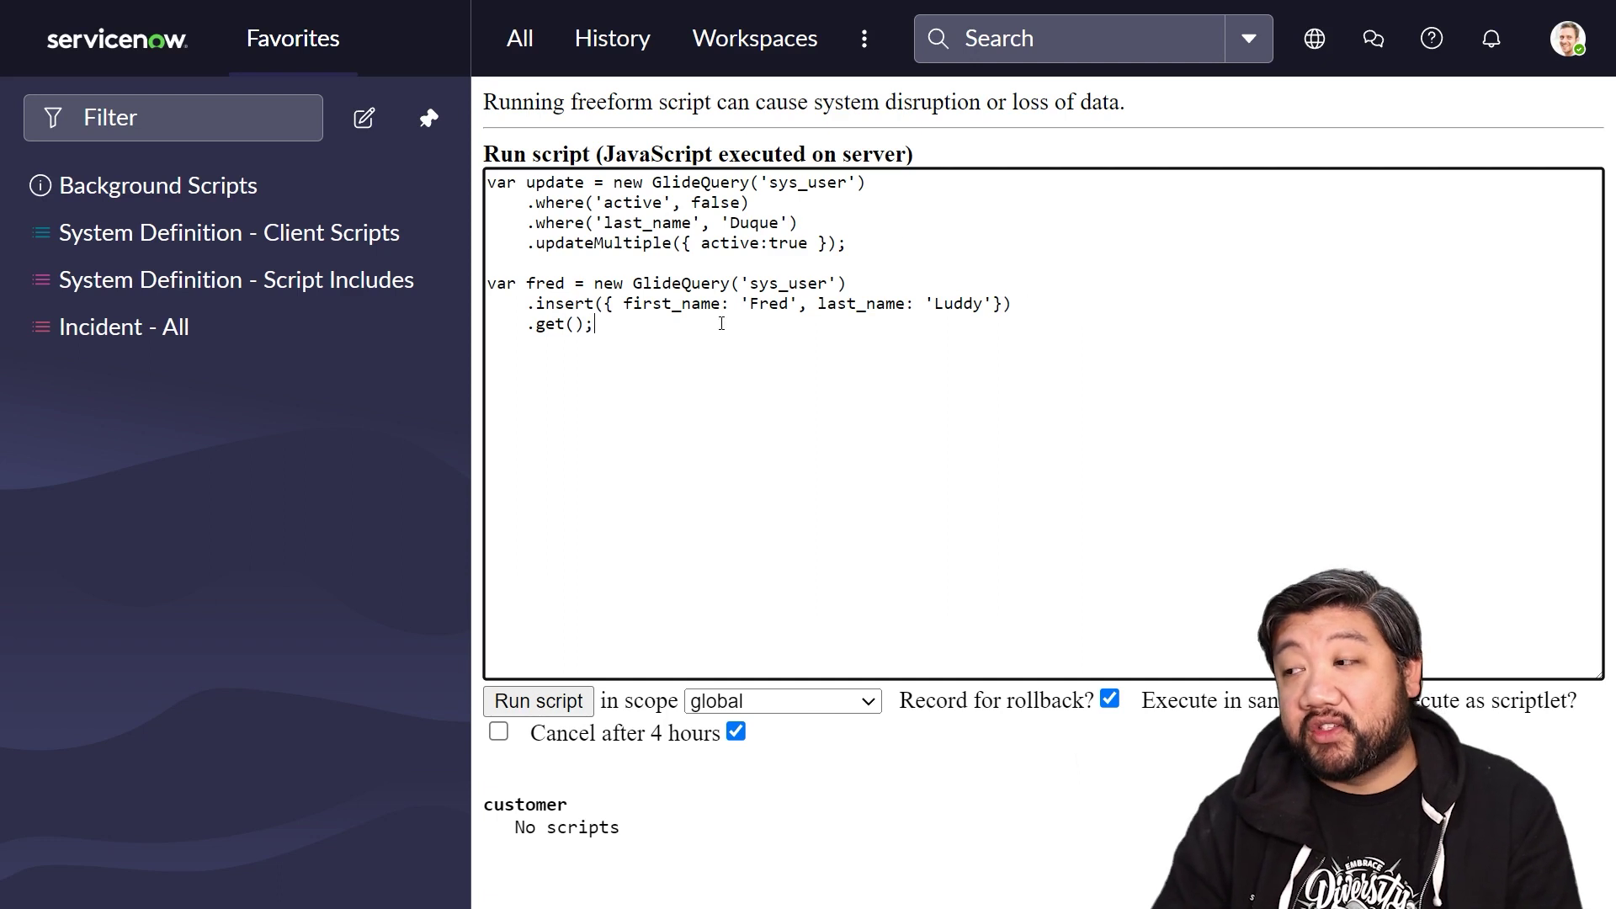
pyautogui.moveTo(529, 304)
pyautogui.mouseDown()
pyautogui.moveTo(1039, 314)
pyautogui.moveTo(1021, 307)
pyautogui.mouseUp()
pyautogui.click(768, 363)
pyautogui.moveTo(526, 331); pyautogui.dragTo(604, 331)
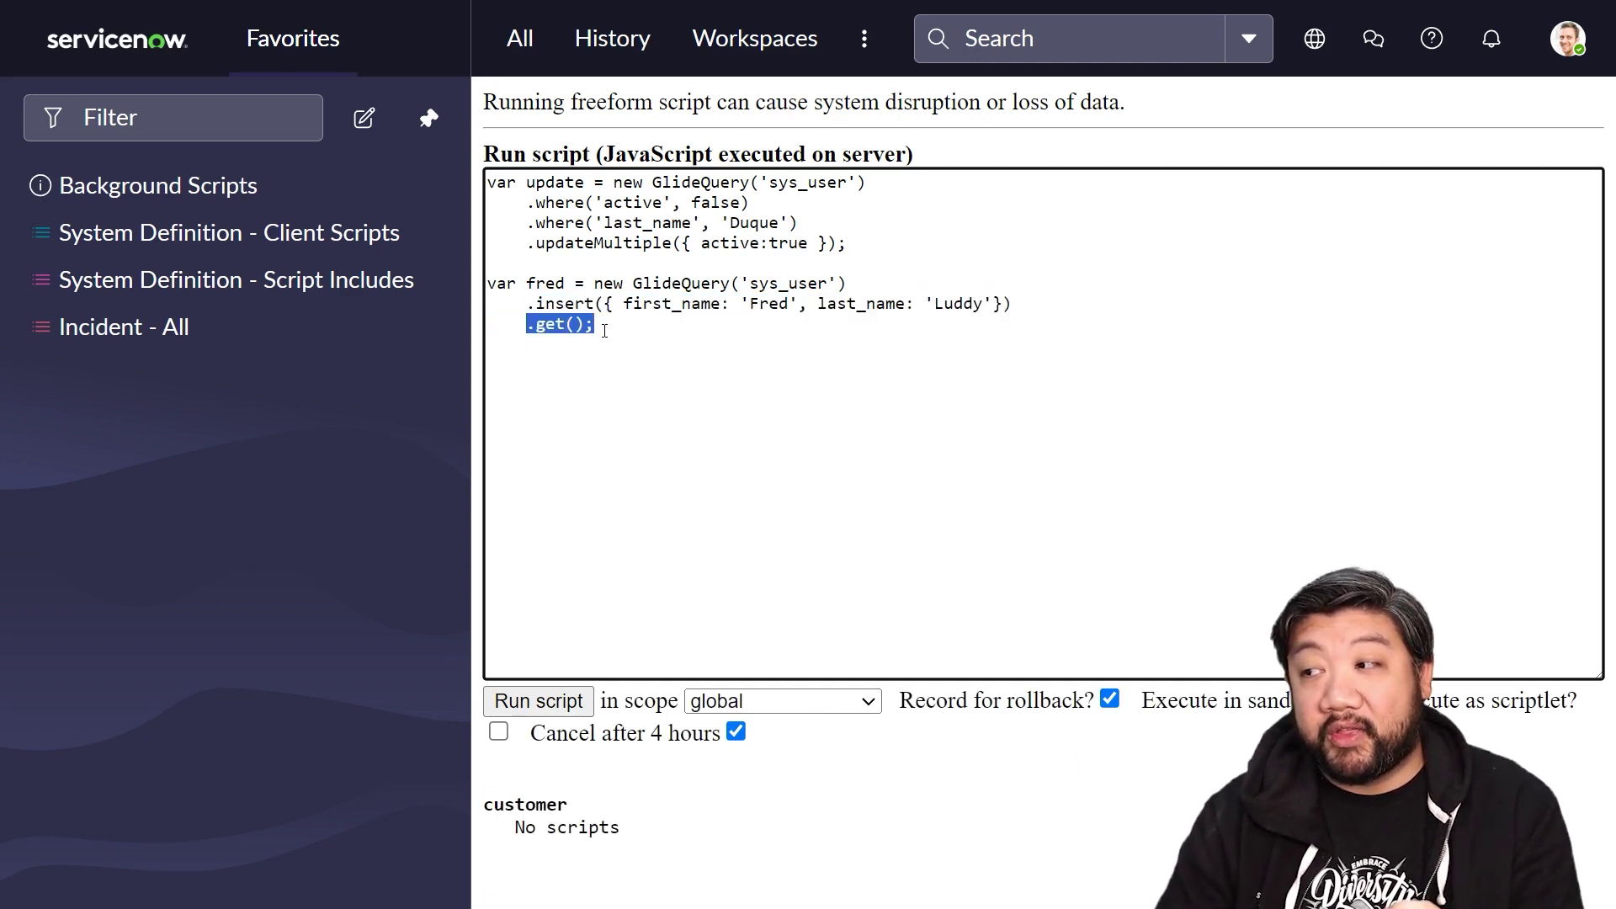
pyautogui.doubleClick(540, 282)
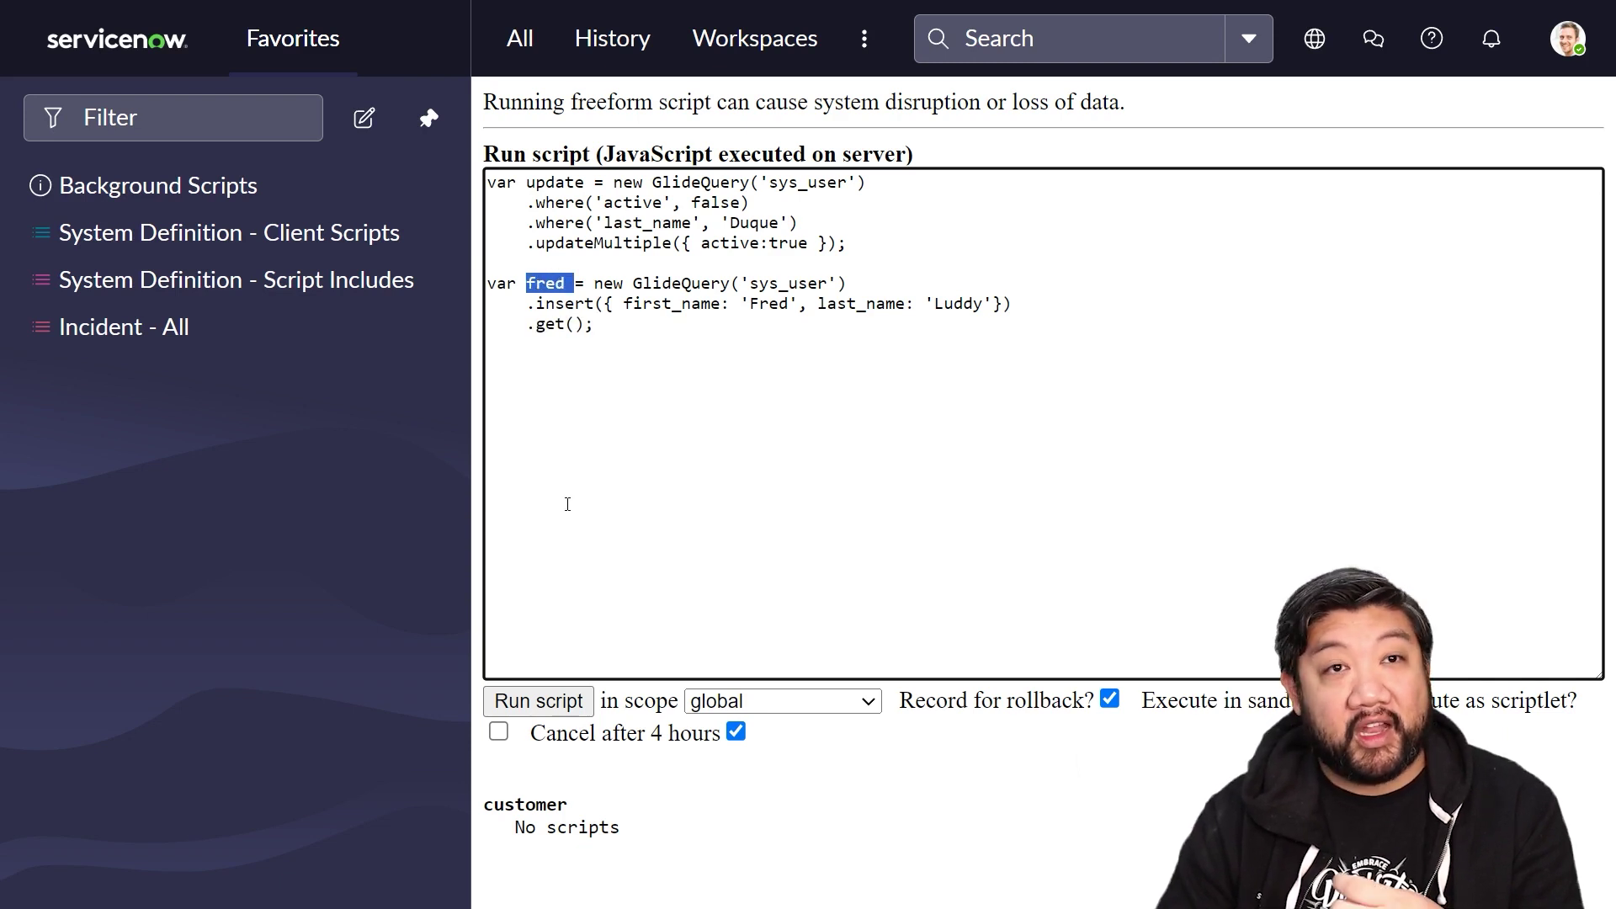
pyautogui.click(552, 705)
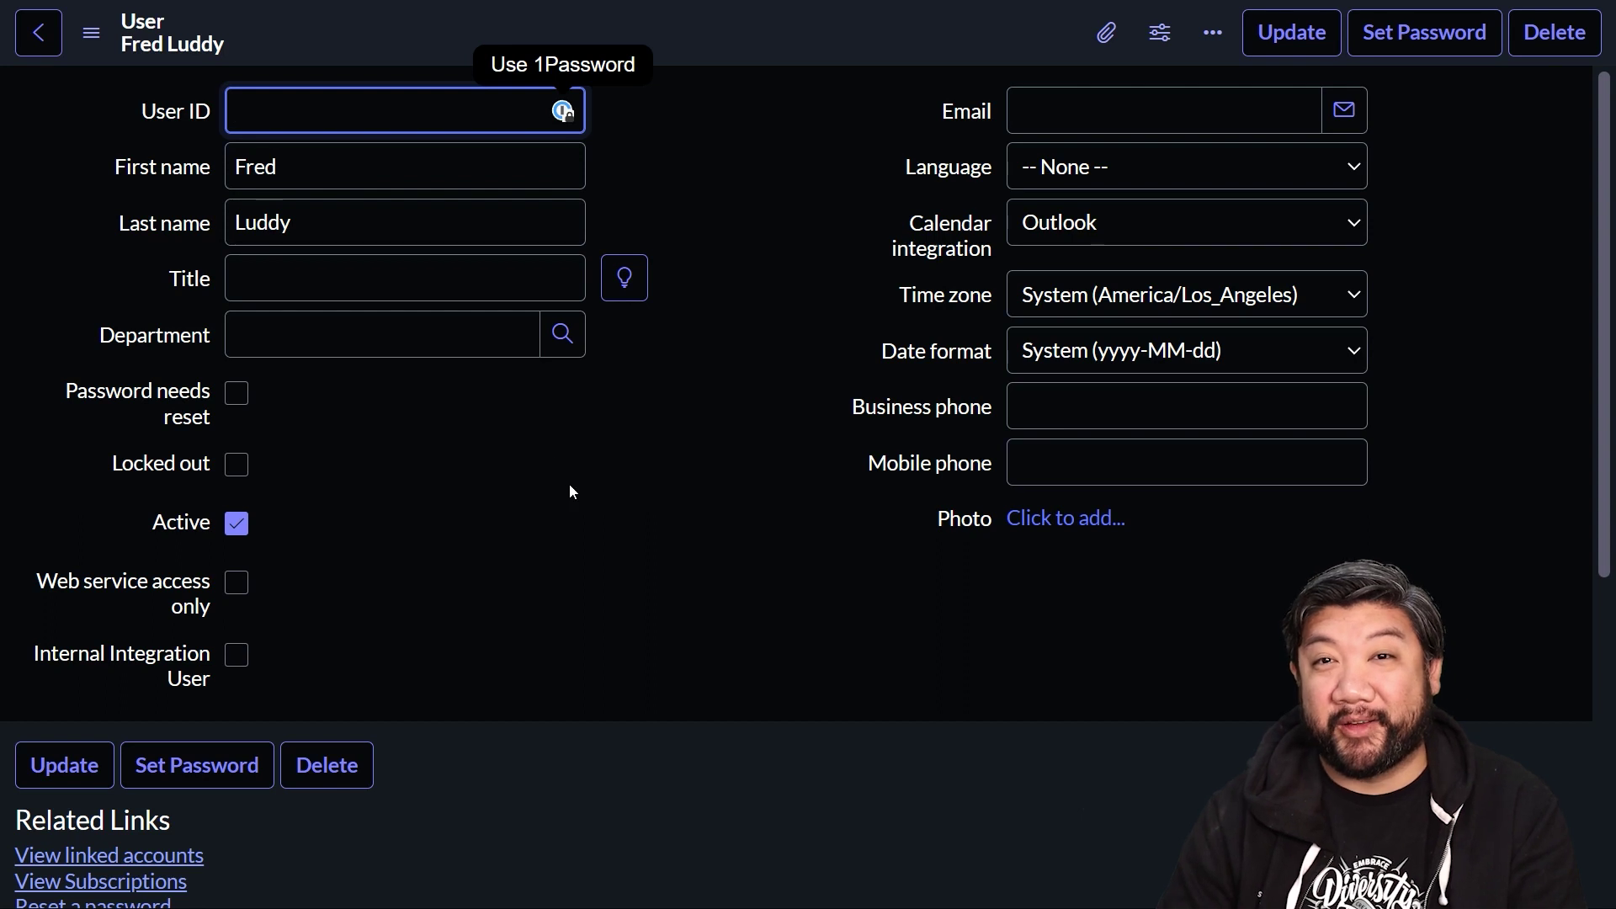
# - Inspect the new Fred Luddy user record, confirming it is marked Active
pyautogui.click(326, 569)
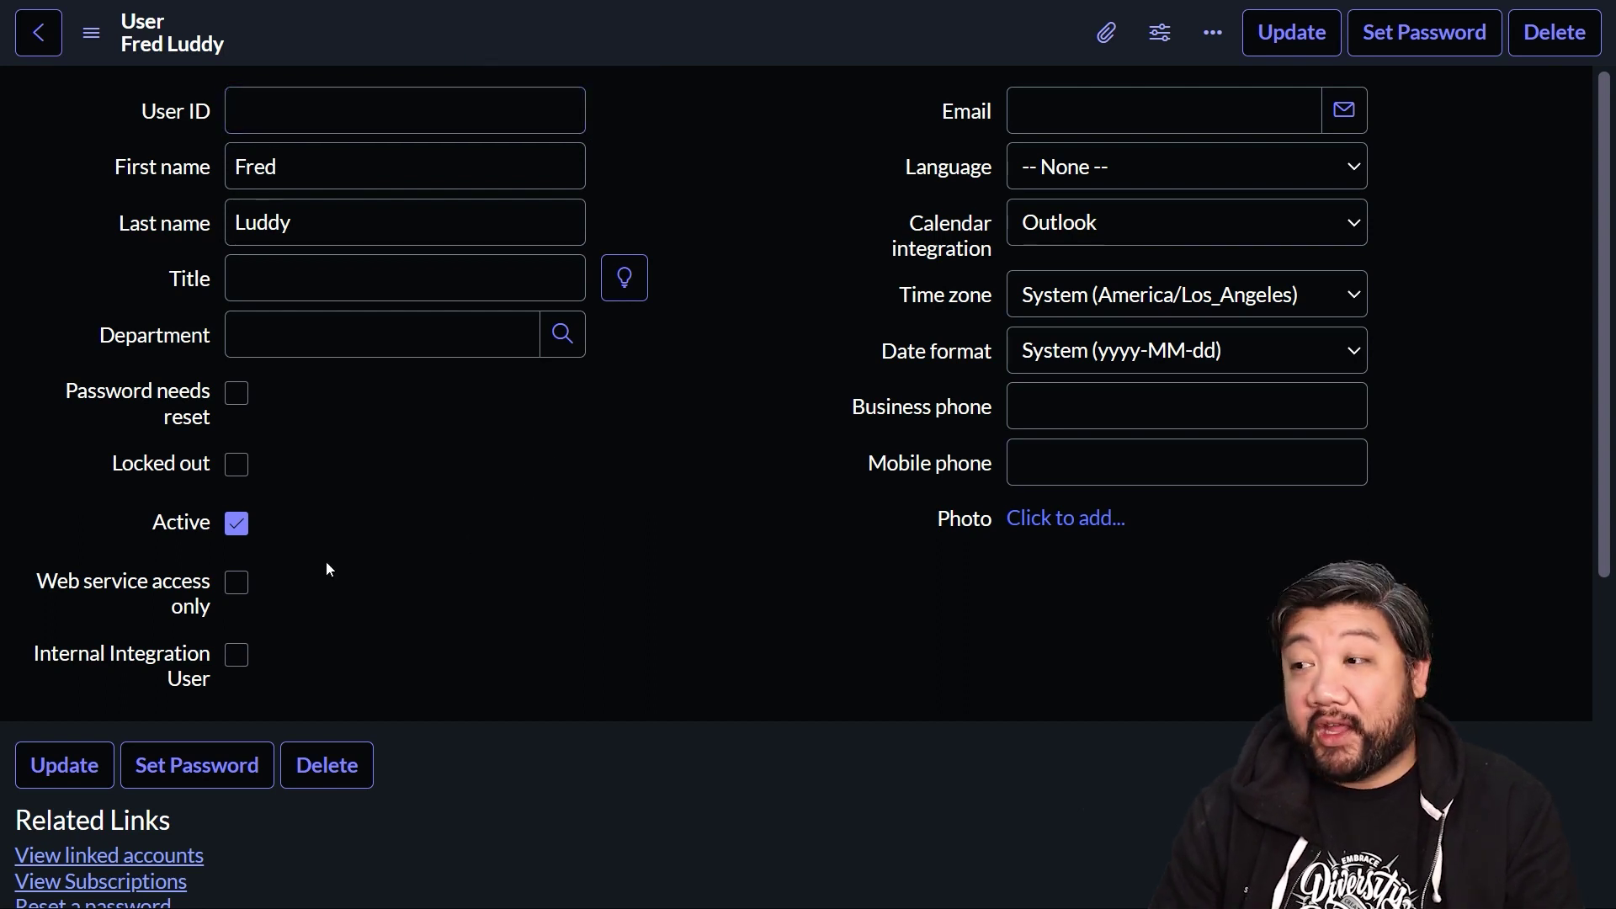